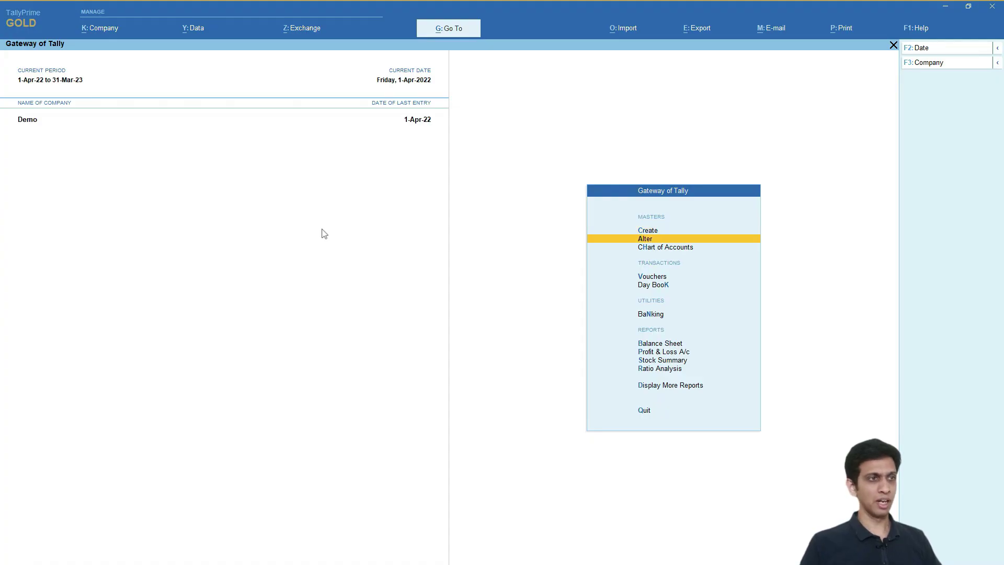
key("Down")
key("Return")
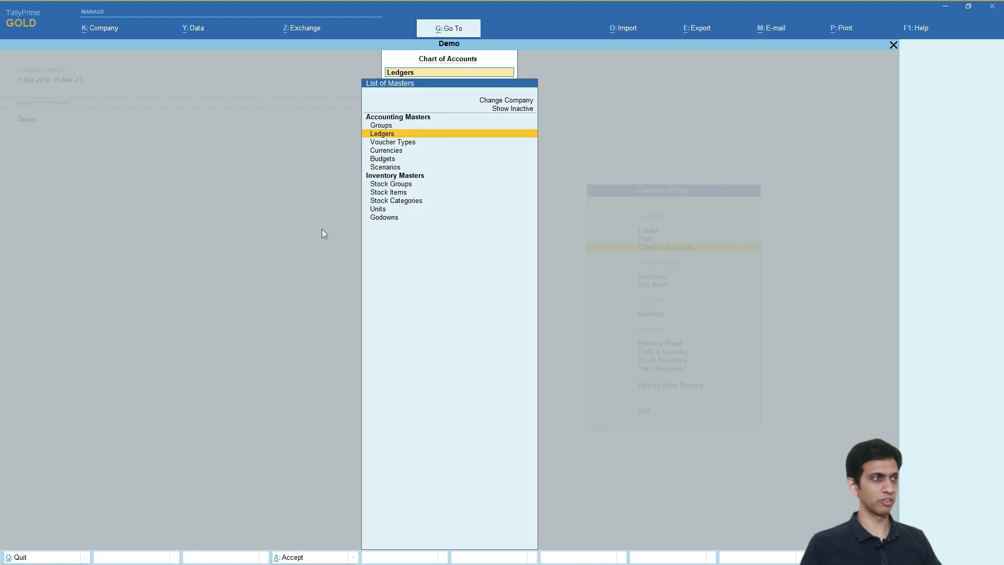
key("Return")
key("Down")
key("Down")
key("Down")
key("Down")
key("Page_Down")
key("Page_Down")
key("Page_Down")
key("Page_Down")
key("Page_Down")
key("Page_Down")
key("Page_Up")
key("Page_Up")
key("Page_Up")
key("Page_Up")
key("Page_Up")
key("Page_Up")
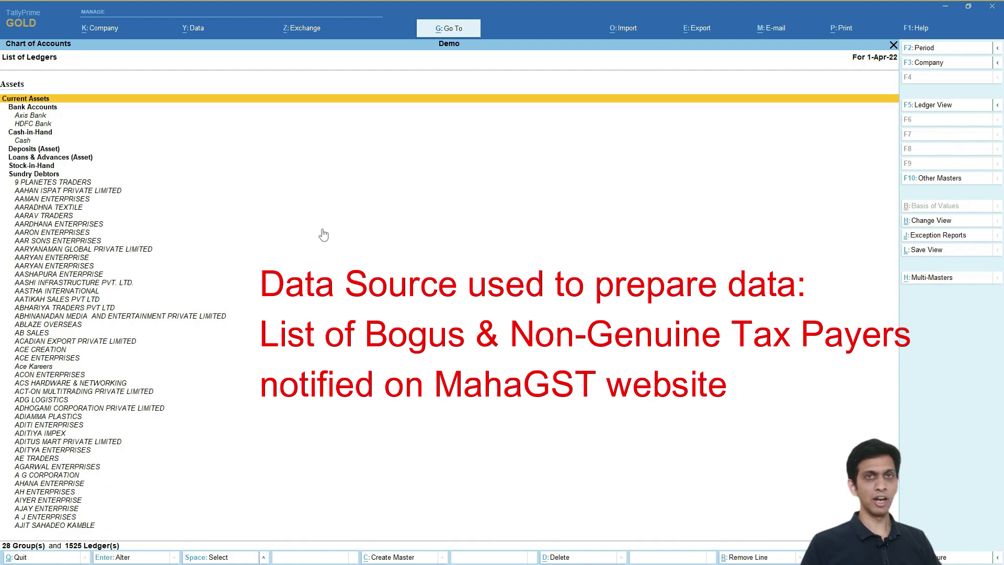
key("Down")
key("Down")
key("Down")
key("Down")
key("Down")
key("Down")
key("Down")
key("Down")
key("Down")
key("Down")
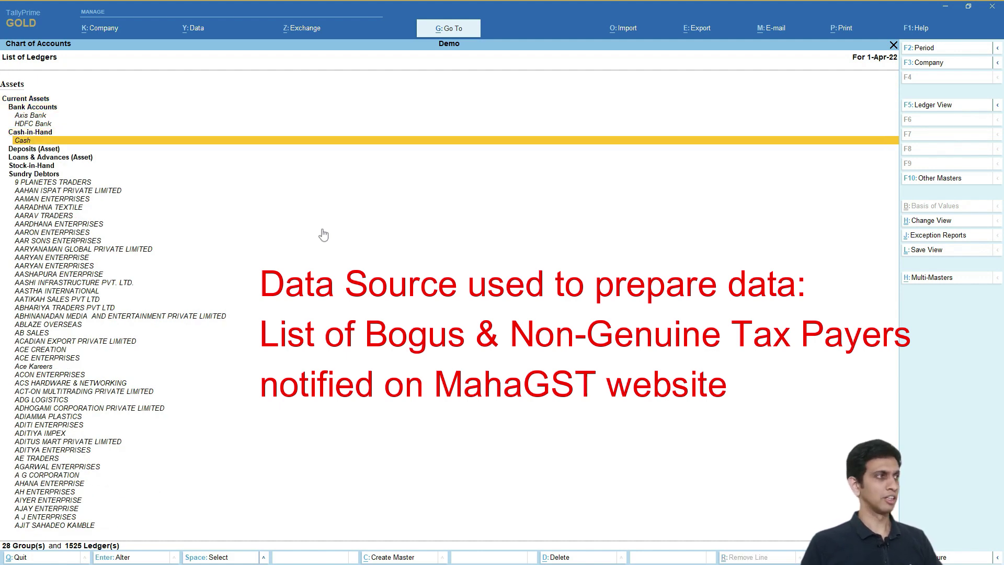
key("Down")
key("Return")
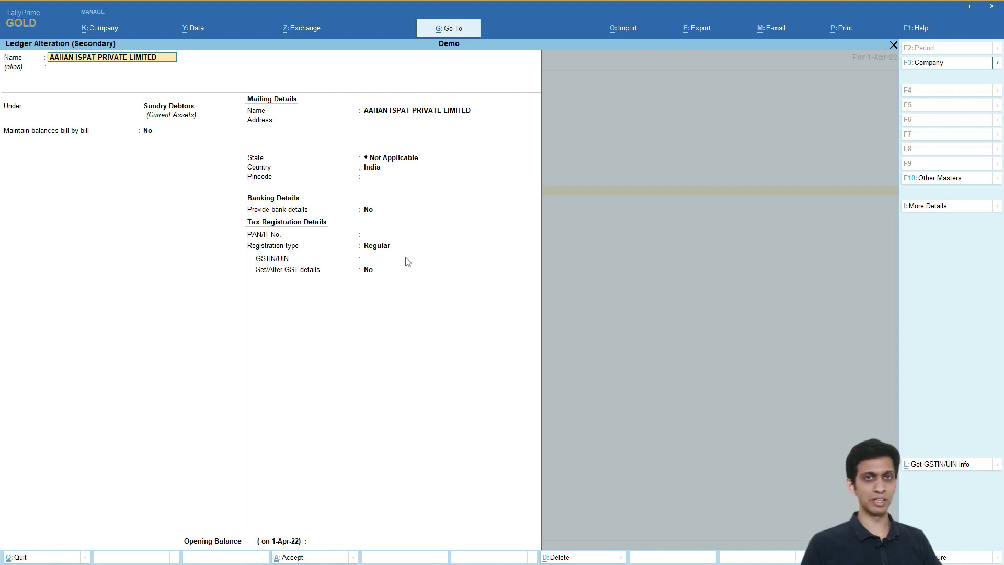
key("ctrl+alt+v")
key("Page_Down")
key("Page_Down")
key("Page_Down")
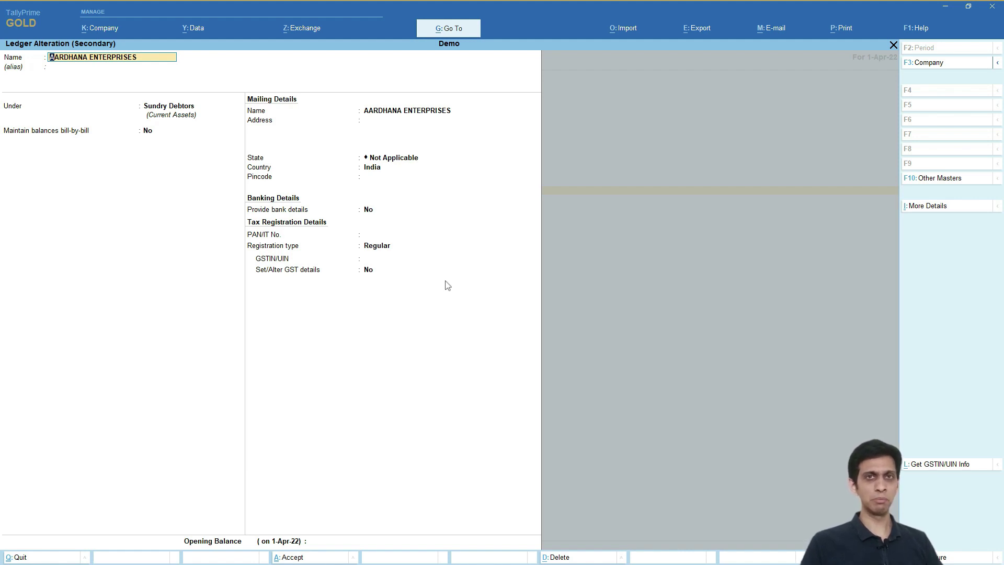
key("Escape")
key("Return")
key("Escape")
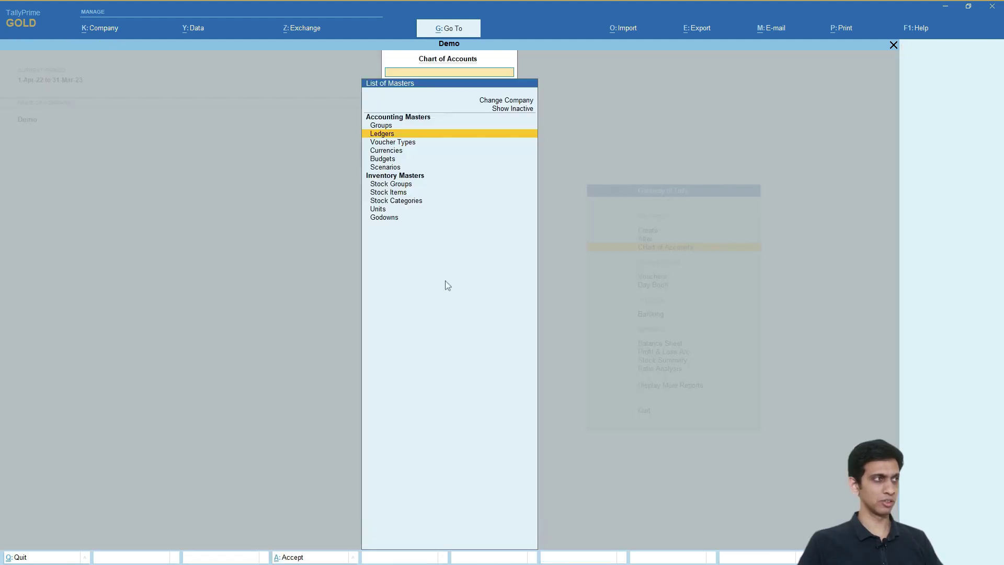
key("Escape")
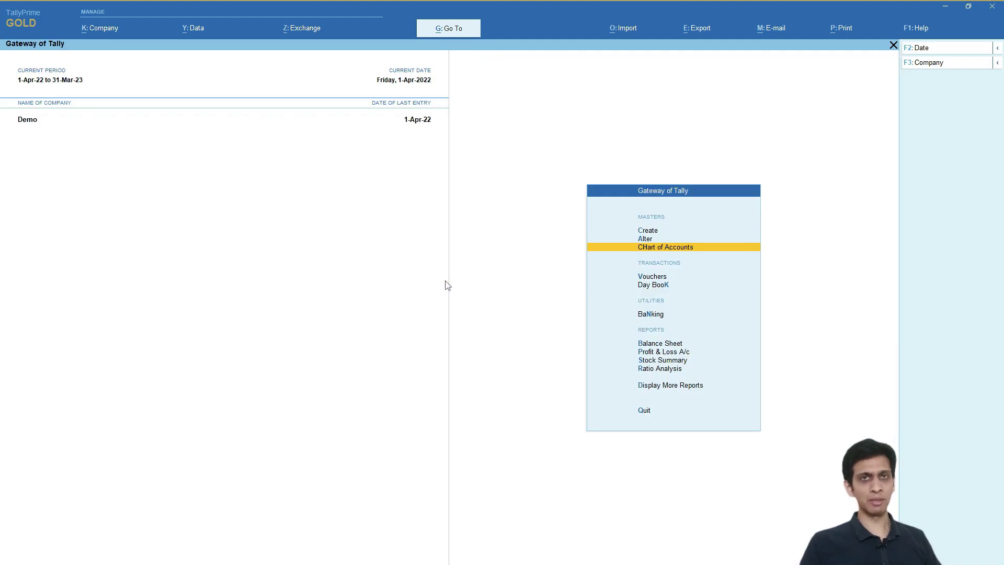
key("alt+Tab")
key("alt+Tab")
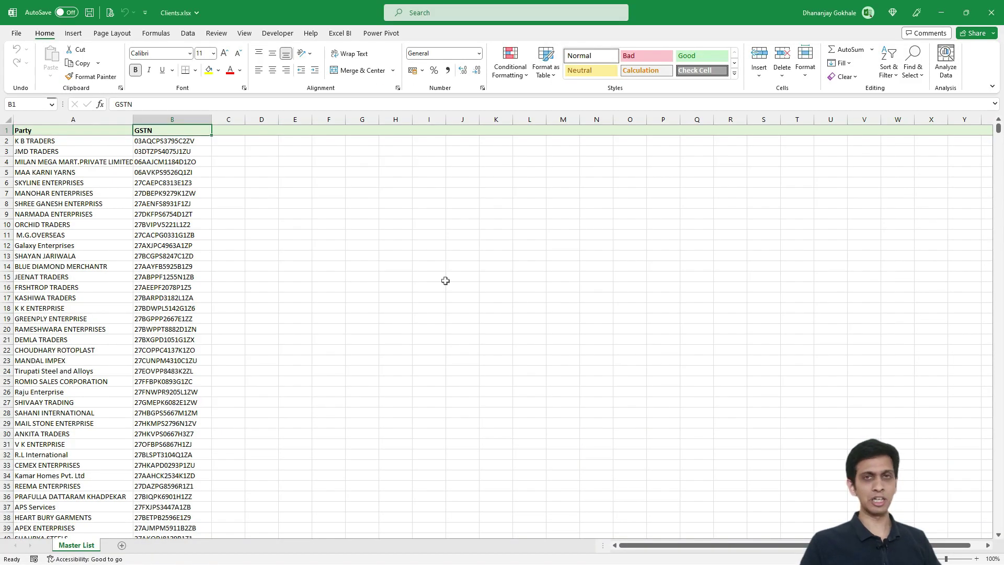
key("Down")
key("Down")
key("Left")
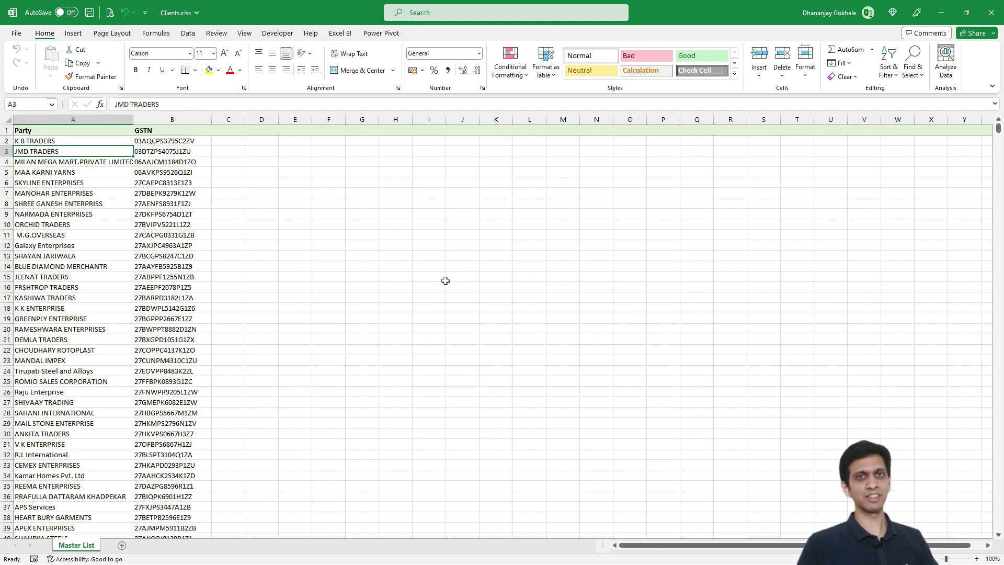
key("Down")
key("Down")
key("Down")
key("Down")
key("Down")
key("Down")
key("Down")
key("Down")
key("Down")
key("Down")
key("Down")
key("Down")
key("Down")
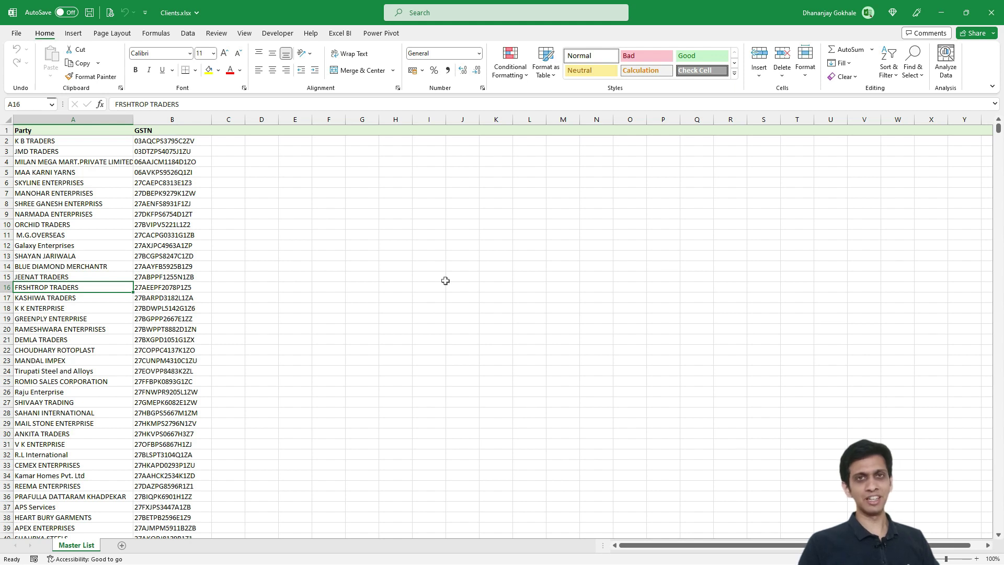
key("Down")
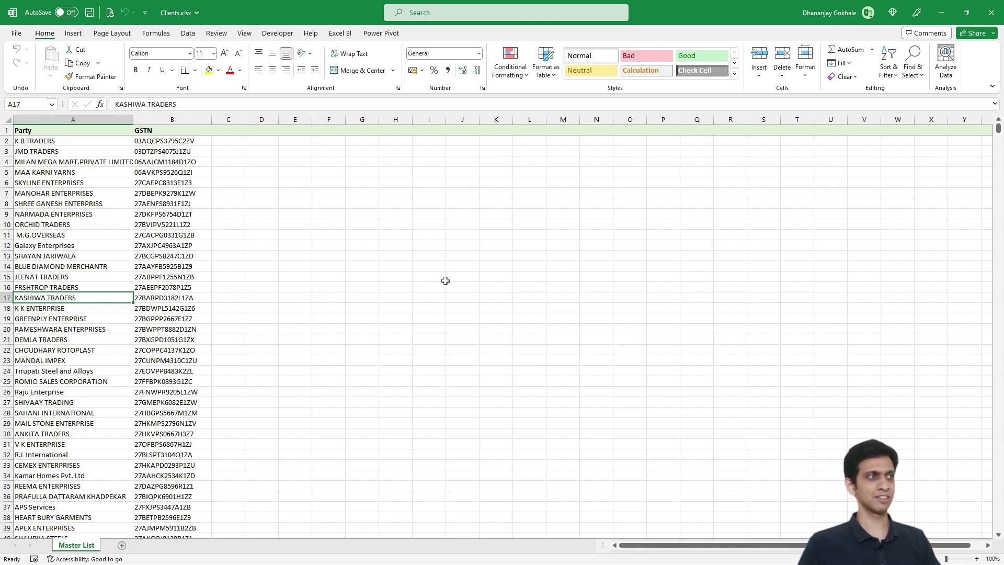
key("Up")
key("Up")
key("Up")
key("Up")
key("Up")
key("Up")
key("Up")
key("Up")
key("Right")
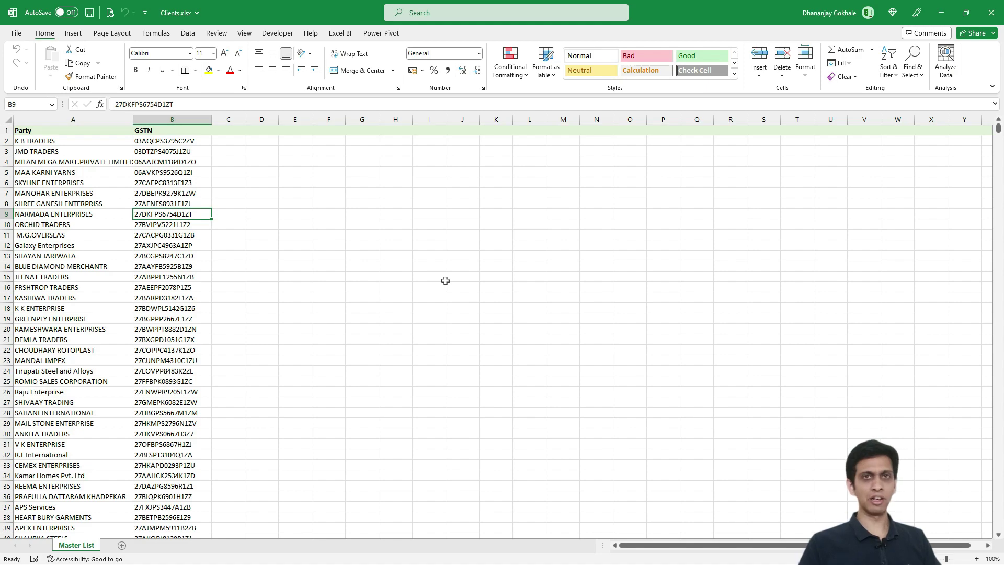
key("Page_Down")
key("Page_Down")
key("Page_Down")
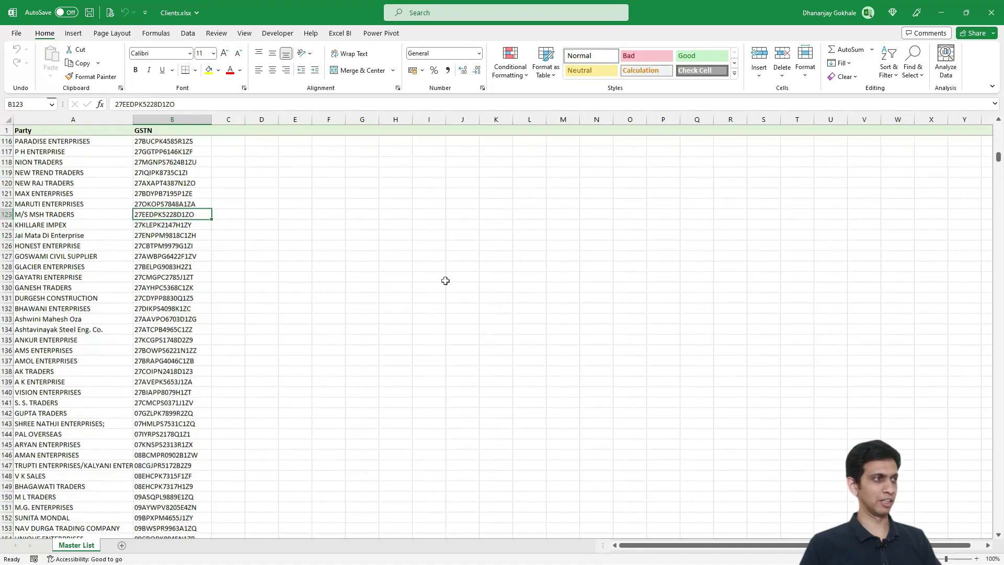
key("Page_Up")
key("Page_Up")
key("Page_Up")
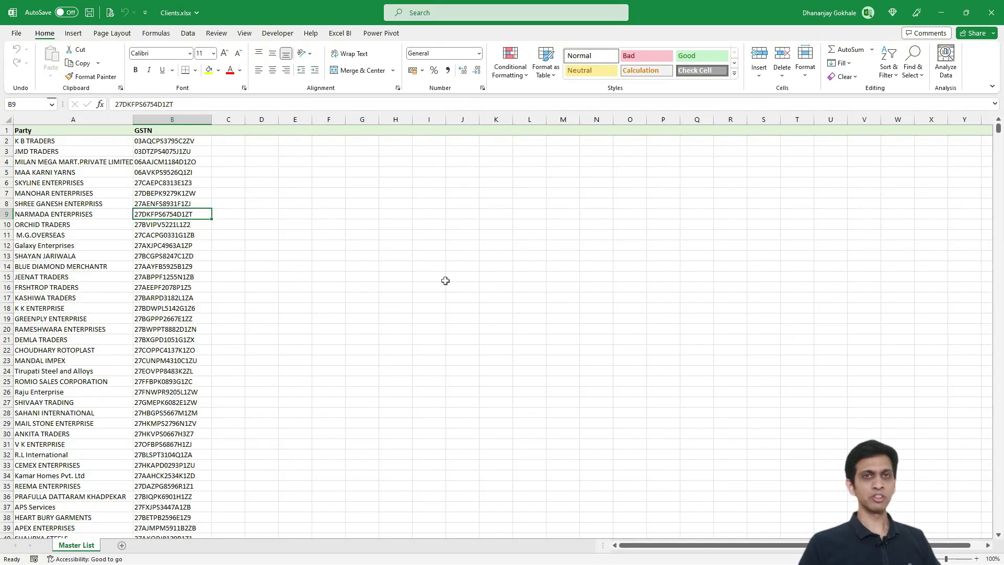
key("Up")
key("Left")
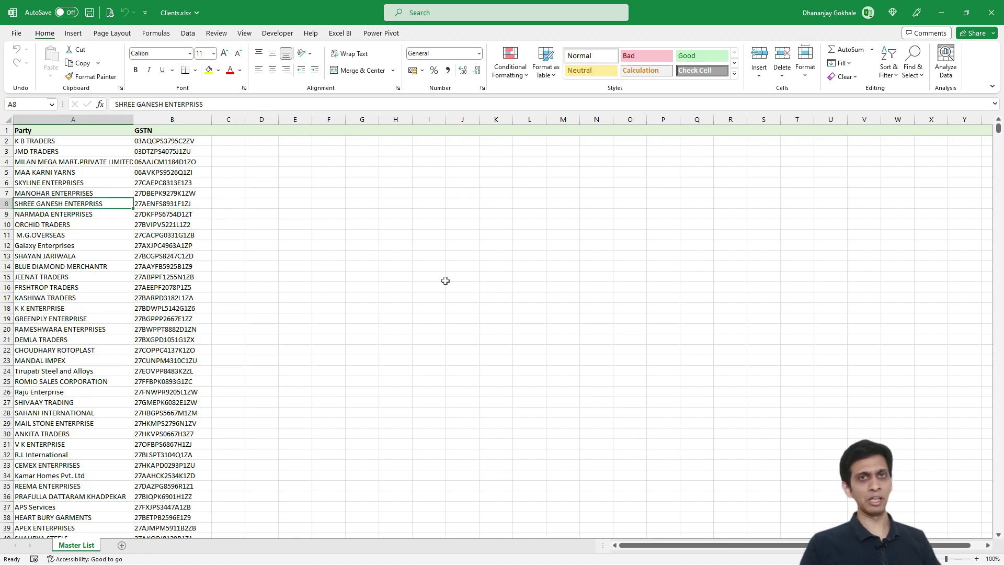
key("alt+Tab")
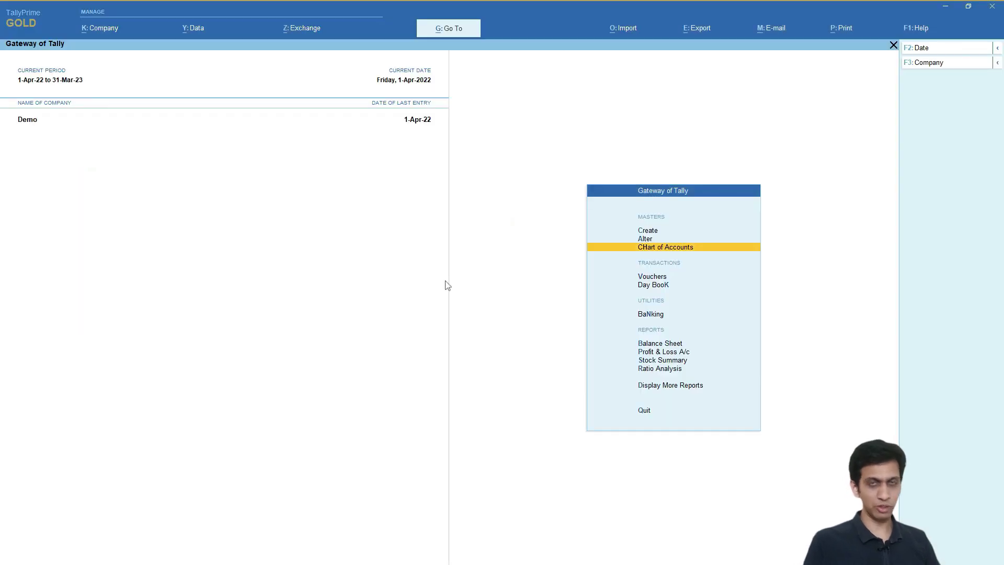
- Open the Update Party GSTIN/UIN report for the Sundry Debtors group with all ledgers included
key("alt+g")
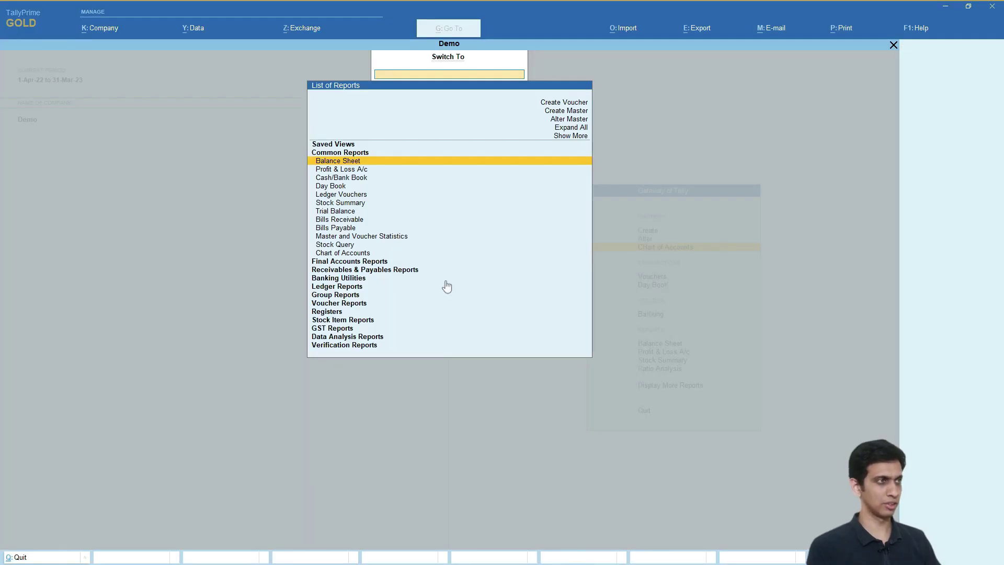
type("Gst")
key("Down")
key("Down")
key("Down")
key("Down")
key("Down")
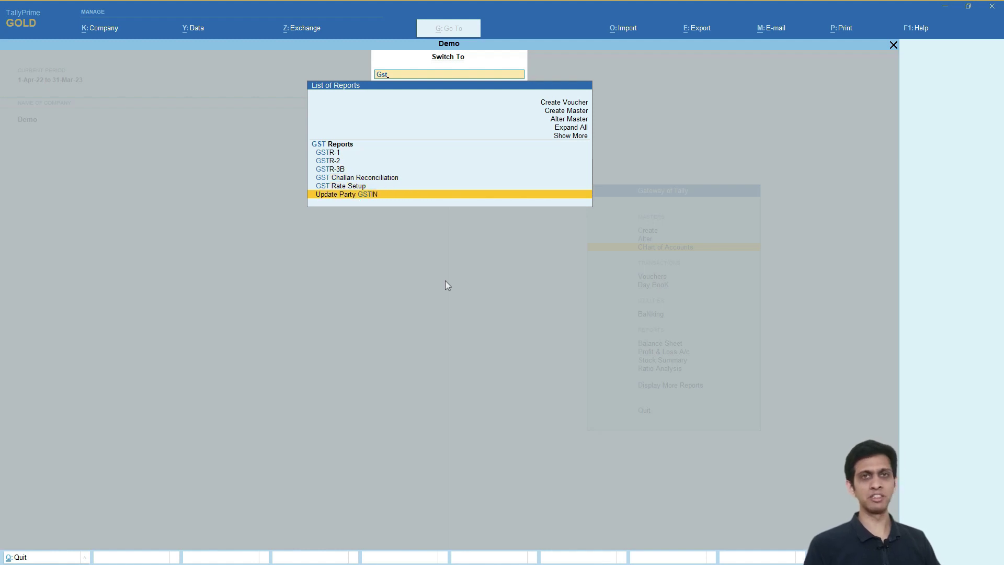
key("Return")
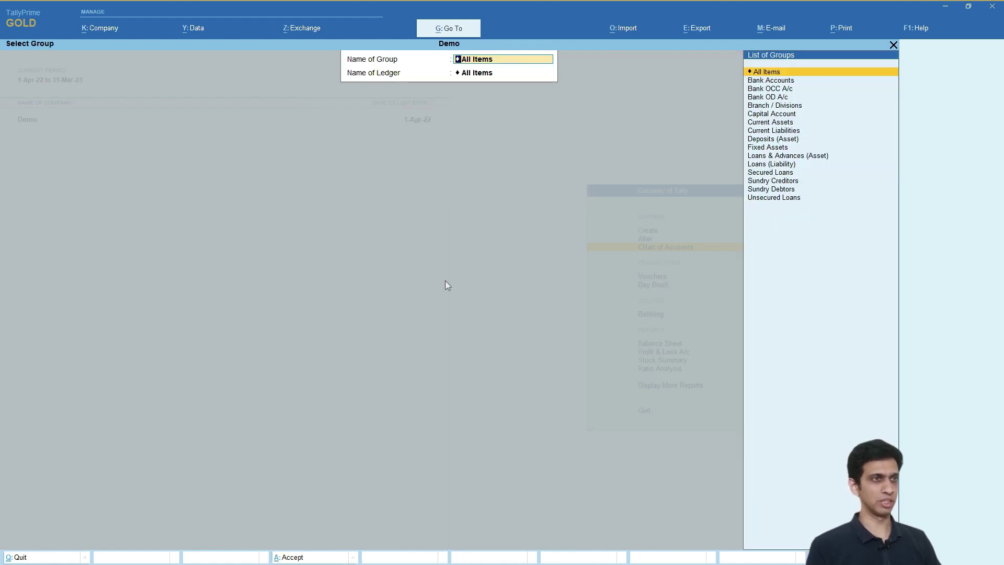
key("Down")
key("Down")
key("Down")
key("Down")
key("Down")
key("Down")
key("Down")
key("Down")
key("Down")
key("Down")
key("Down")
key("Down")
key("Down")
key("Down")
key("Return")
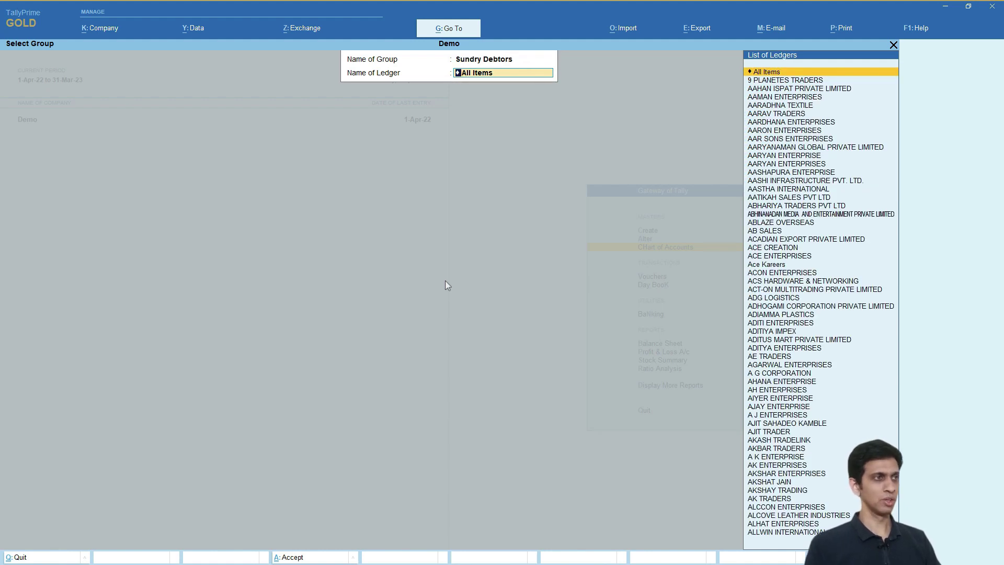
key("Return")
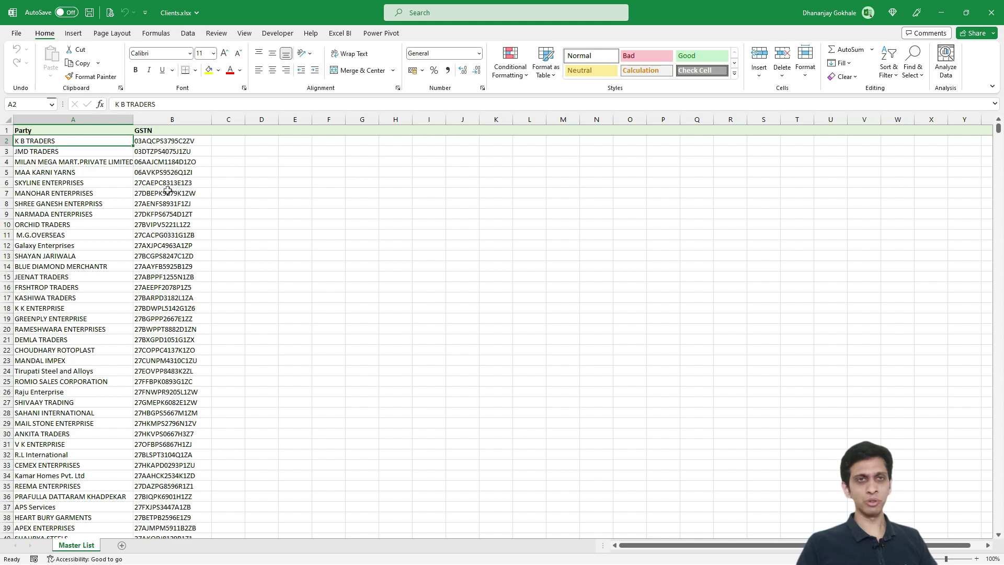
- Review the Header, Data and Footer sheets of Excel-to-Tally-GSTN-Update.xlsx
key("alt+Tab")
key("alt+Tab")
key("alt+Tab")
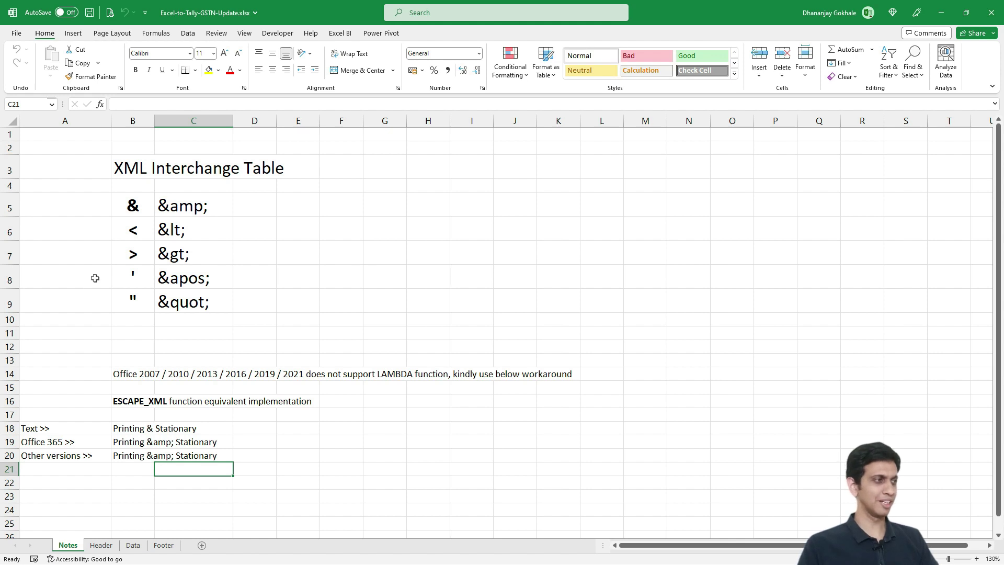
left_click(127, 402)
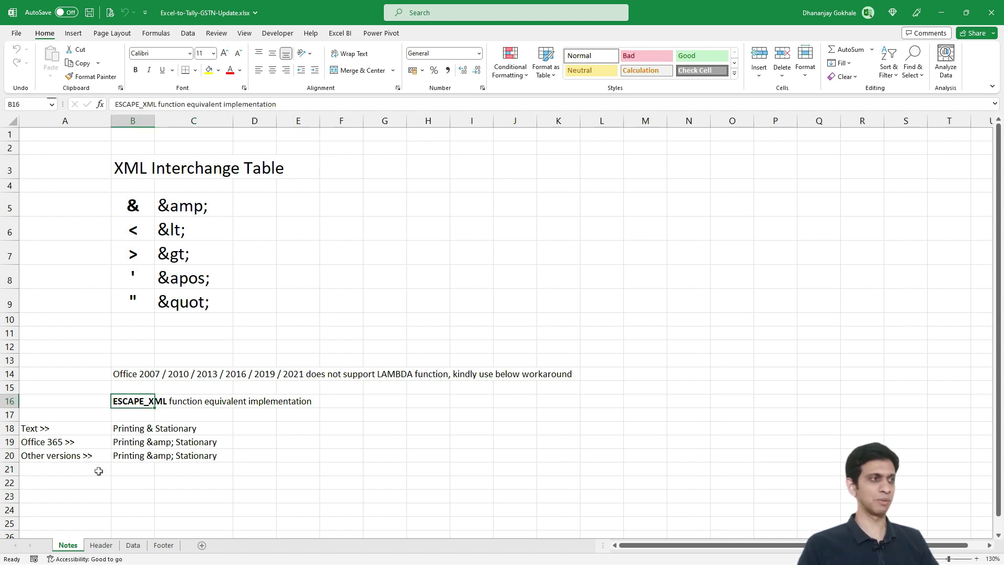
left_click(102, 545)
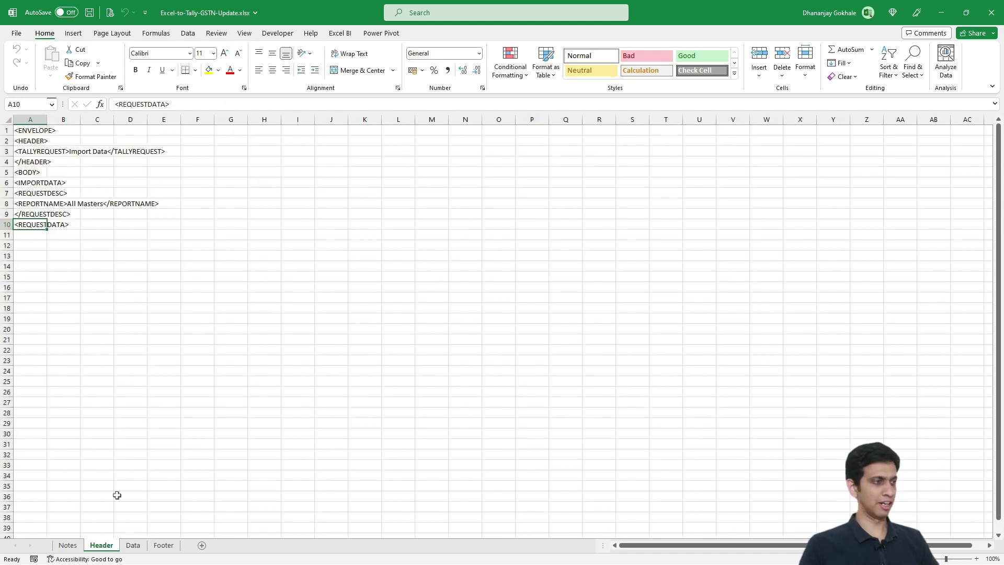
left_click(136, 550)
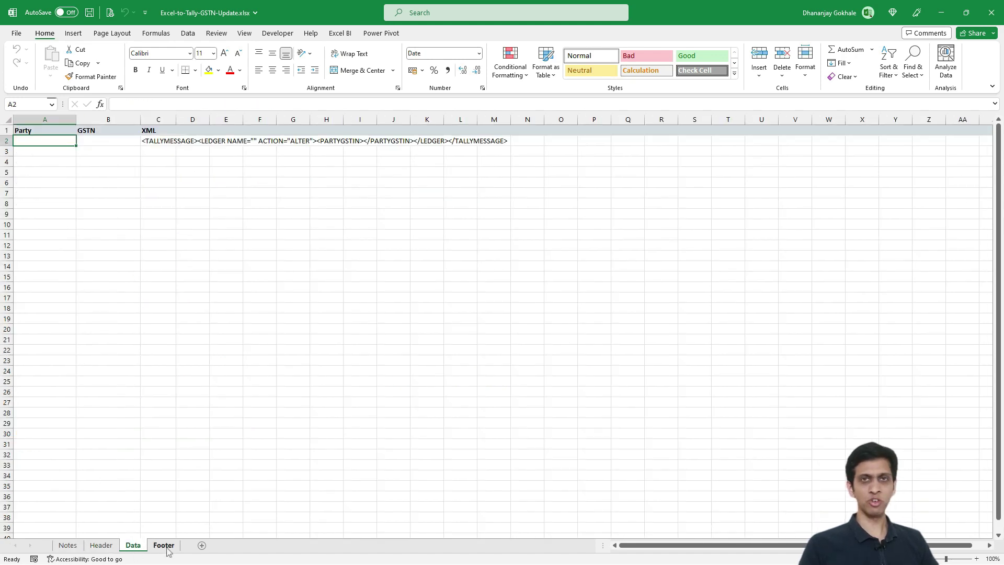
left_click(166, 547)
left_click(101, 546)
left_click(164, 549)
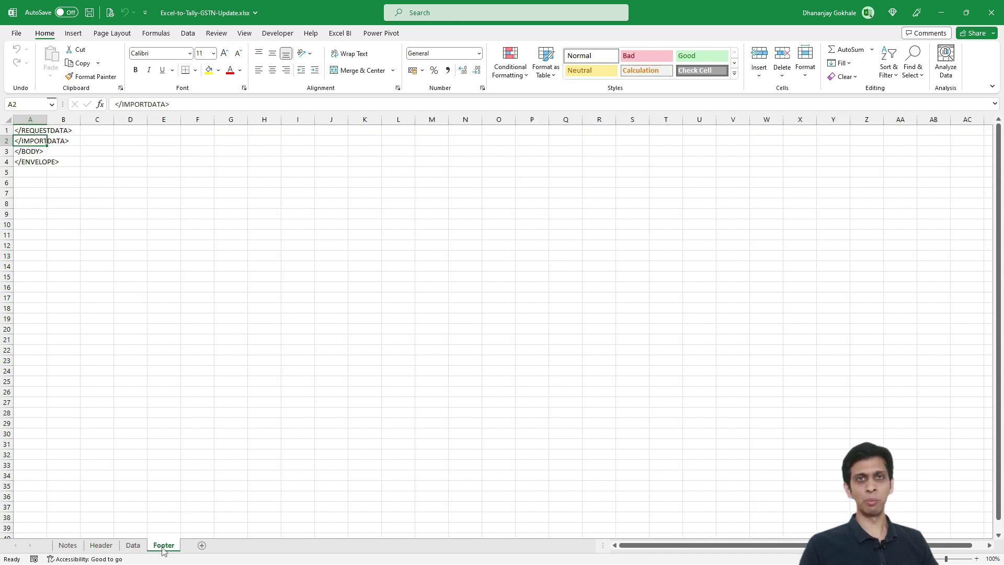
left_click(140, 549)
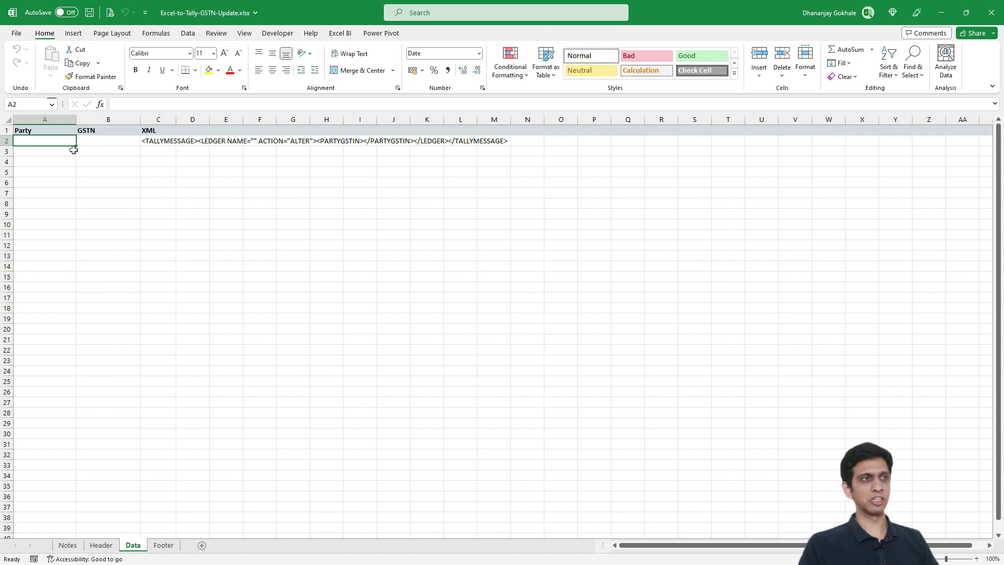
- Check the TALLYMESSAGE XML formula in Data sheet C2 and save the workbook
left_click(160, 141)
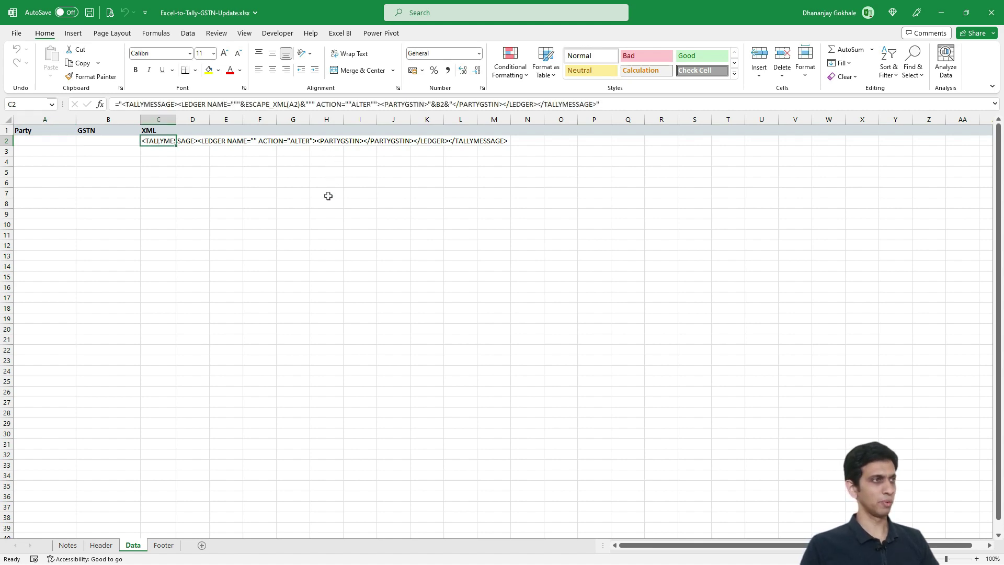
scroll(312, 206, "up", 1, "ctrl")
scroll(312, 206, "up", 1)
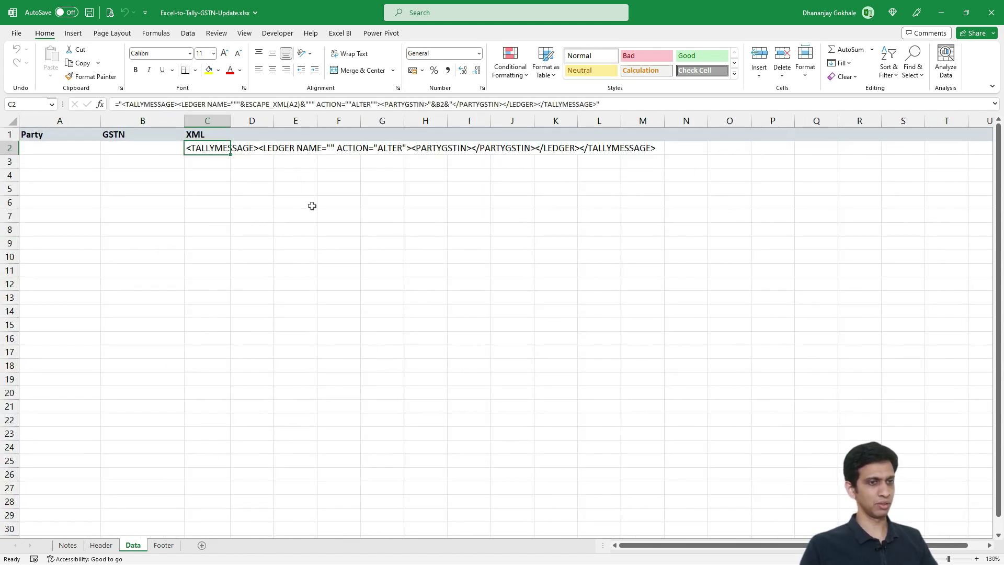
key("ctrl+s")
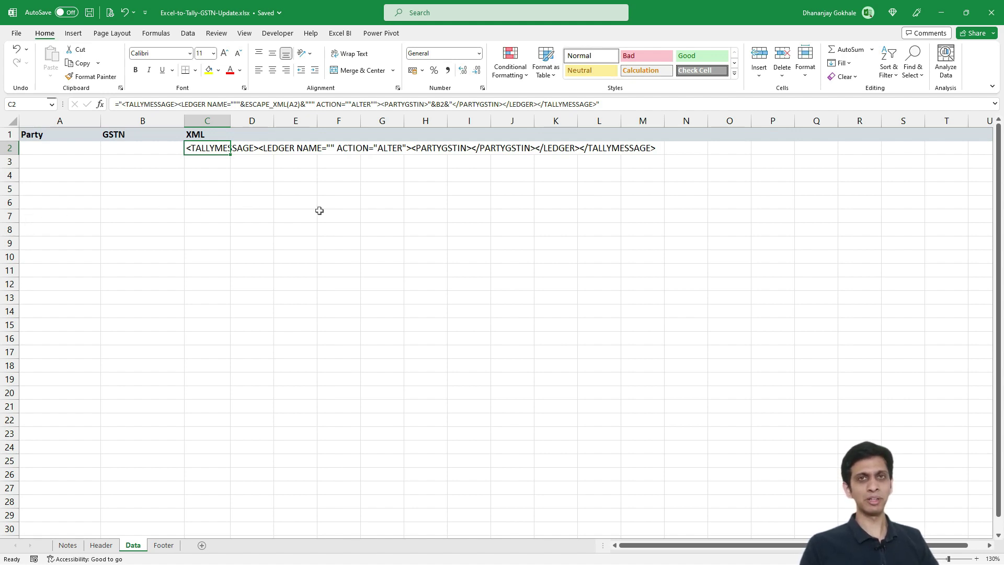
- Copy the party and GSTN columns from Clients.xlsx into the Data sheet starting at A2
key("alt+Tab")
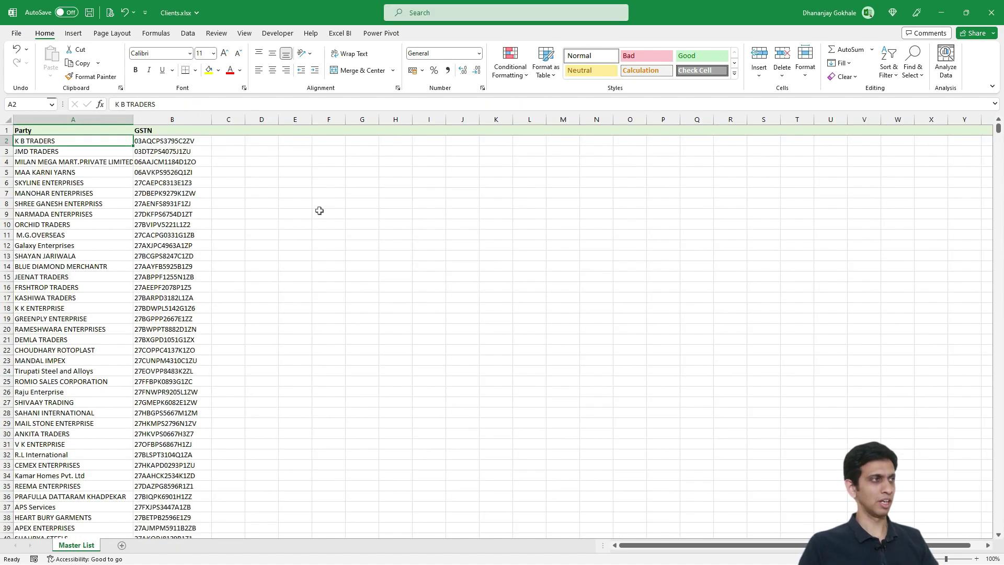
key("ctrl+shift+Right")
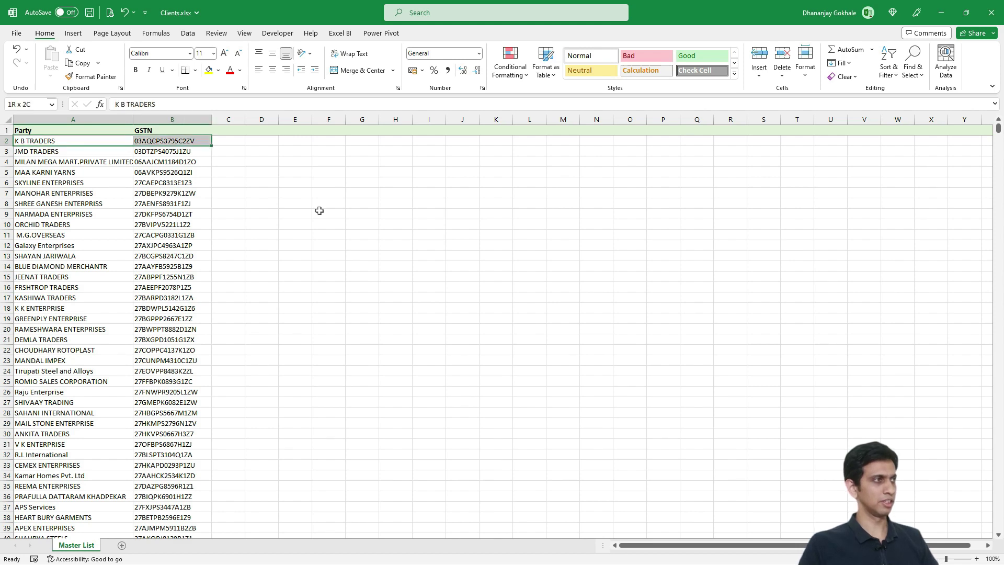
key("ctrl+shift+Down")
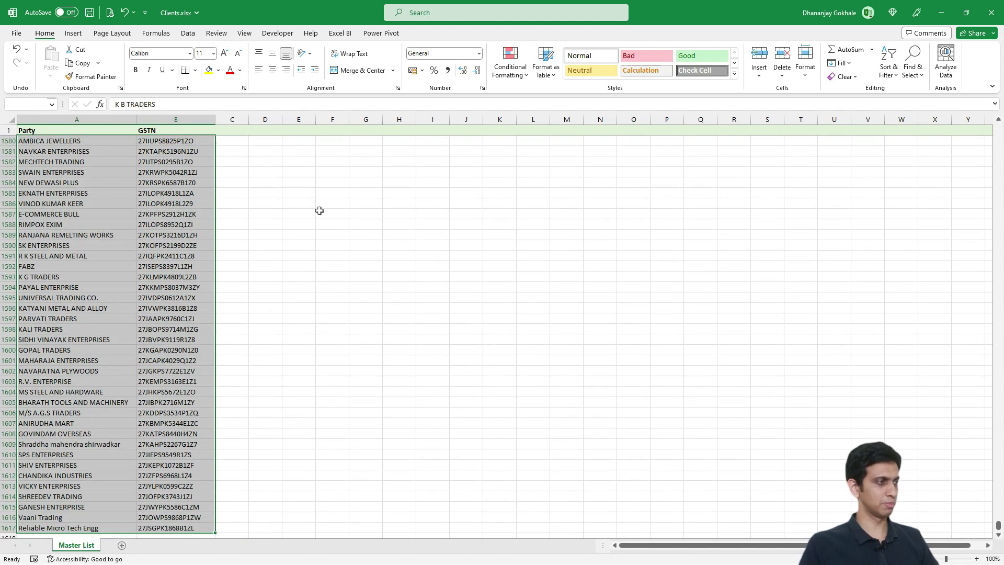
key("ctrl+c")
key("alt+Tab")
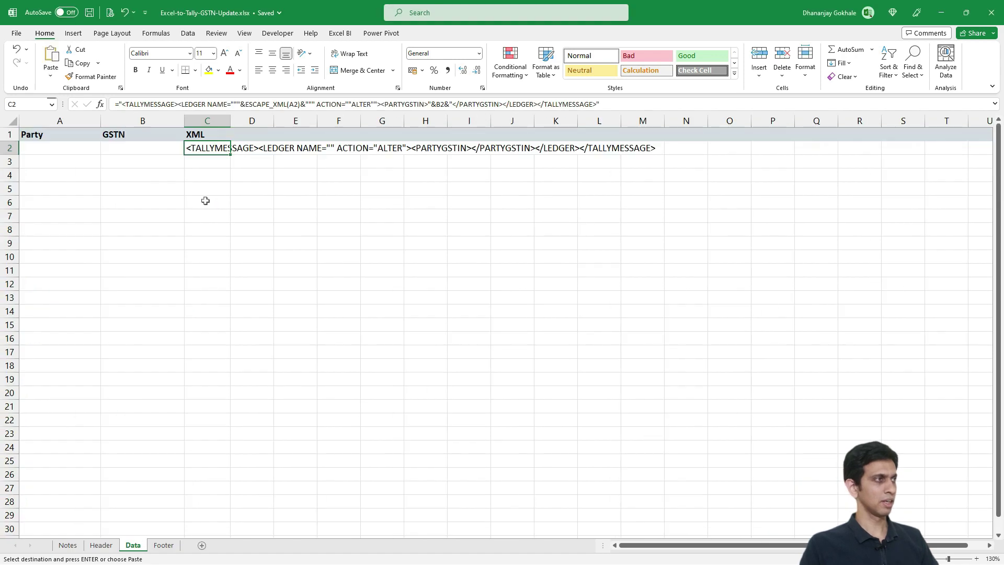
key("ctrl+v")
- Fill C2's XML formula down column C through row 1617
key("Down")
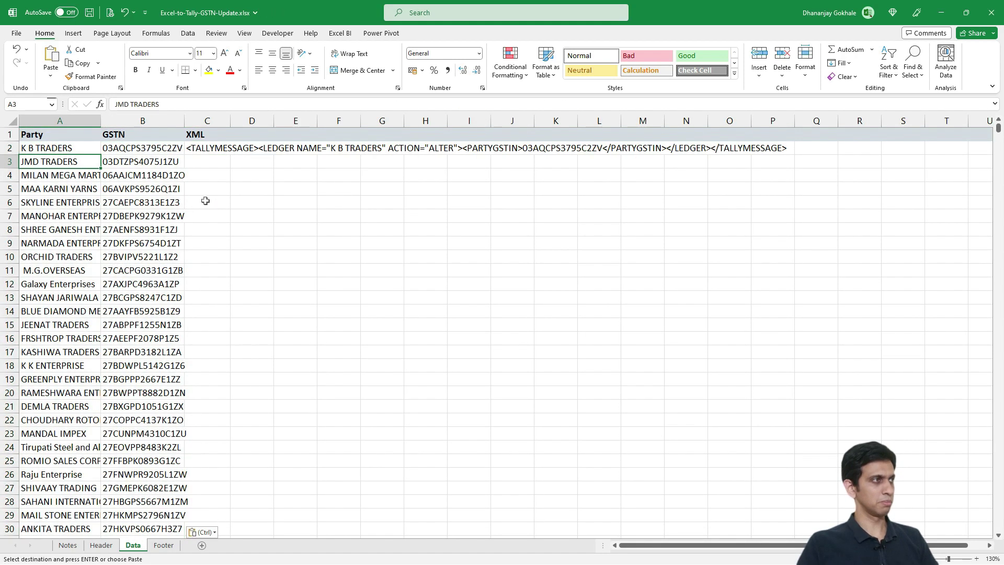
key("Up")
key("Right")
key("Right")
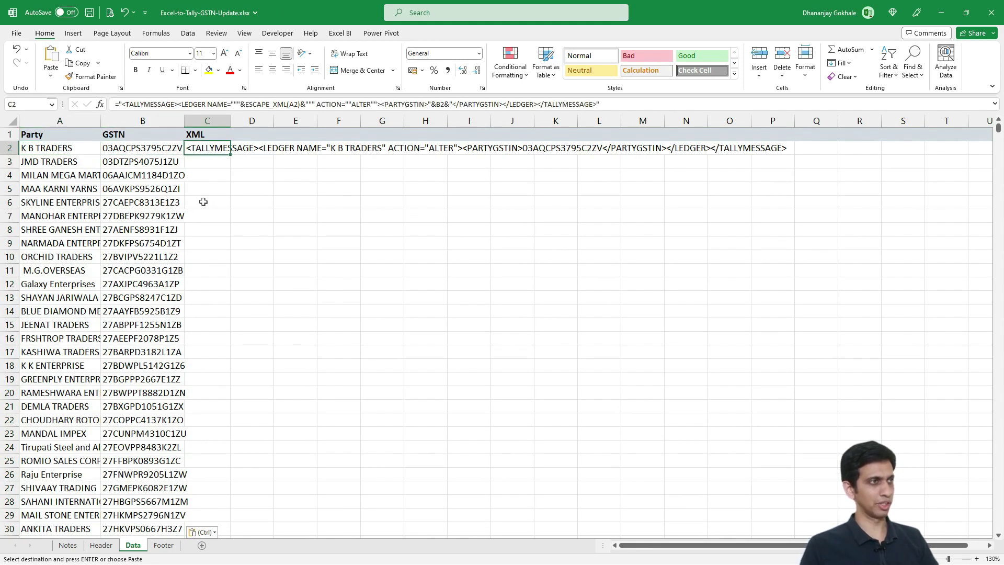
left_click(206, 193)
left_click(213, 147)
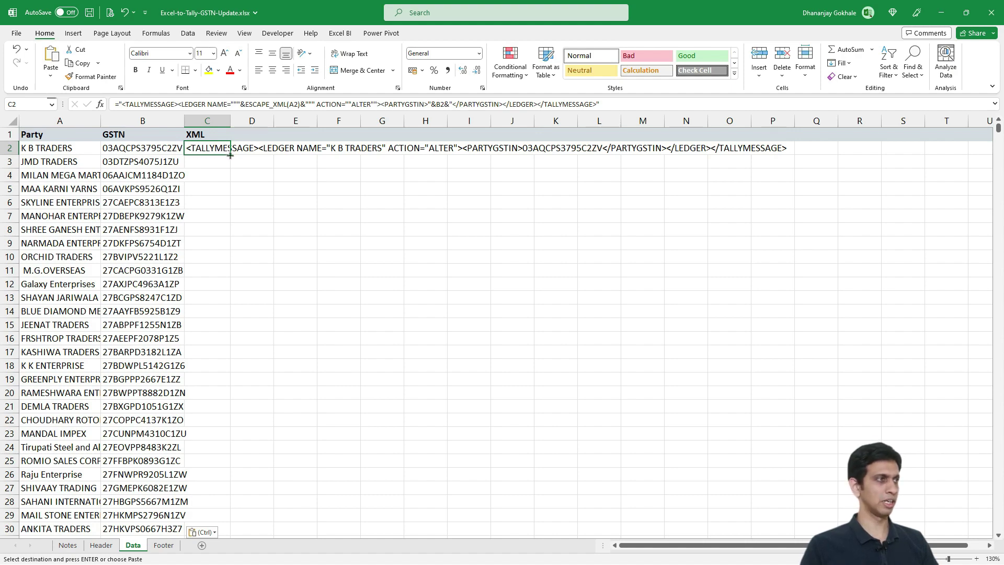
double_click(230, 156)
left_click(212, 185)
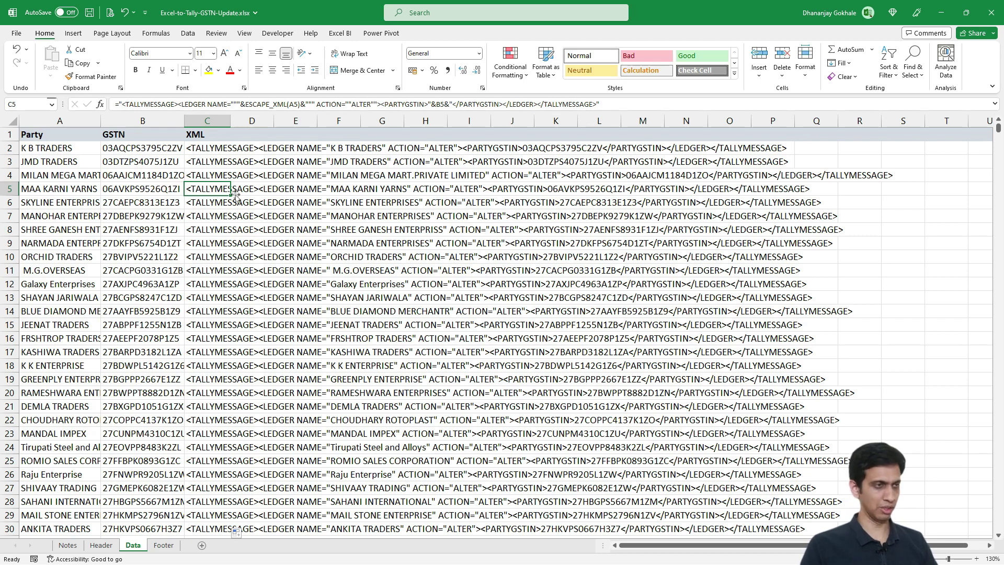
- Launch Notepad from the Start menu search
key("super")
left_click(47, 559)
type("note")
key("Return")
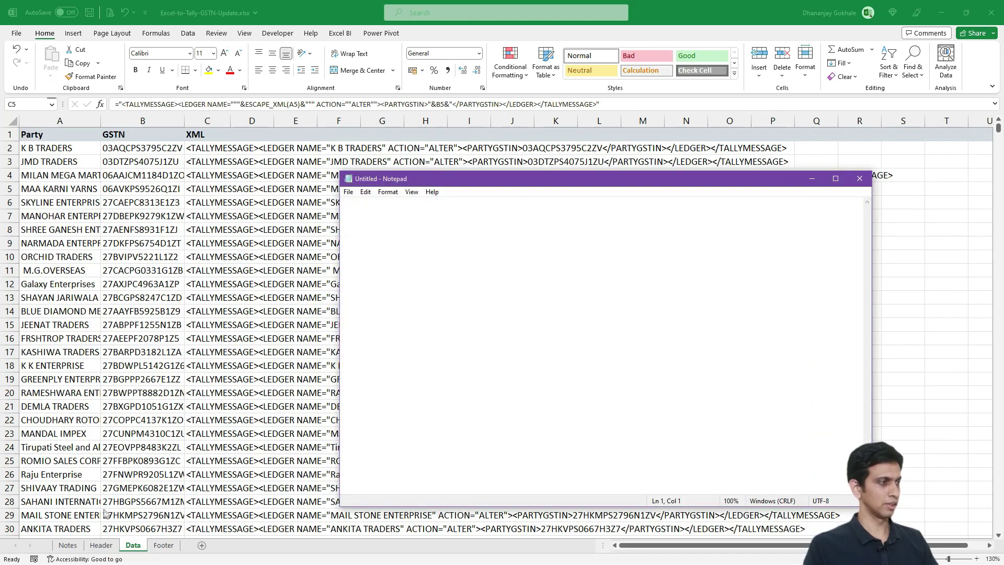
- Copy the Header sheet's XML envelope tags into Notepad
left_click(99, 546)
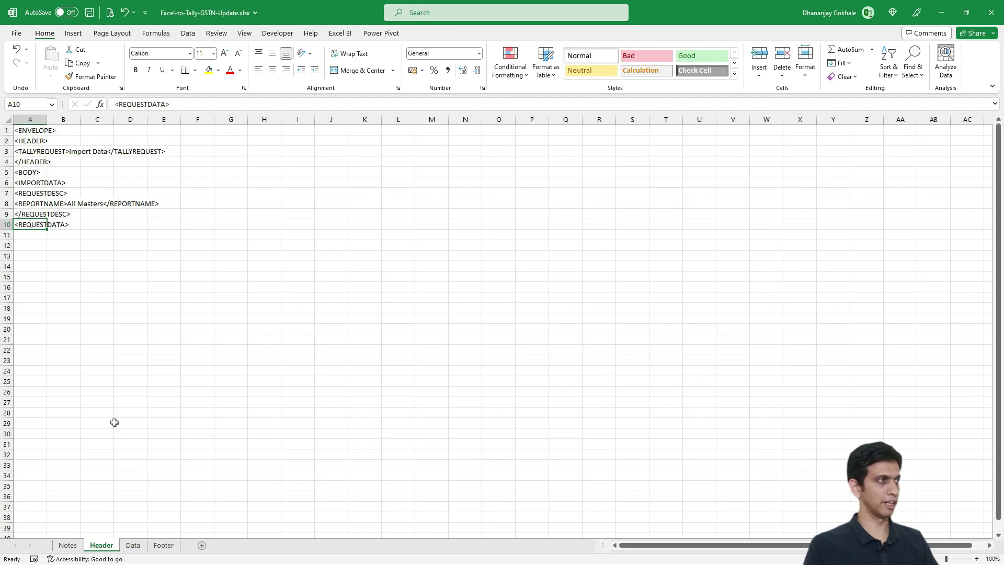
key("ctrl+Home")
key("ctrl+shift+Down")
key("ctrl+c")
key("alt+Tab")
key("ctrl+v")
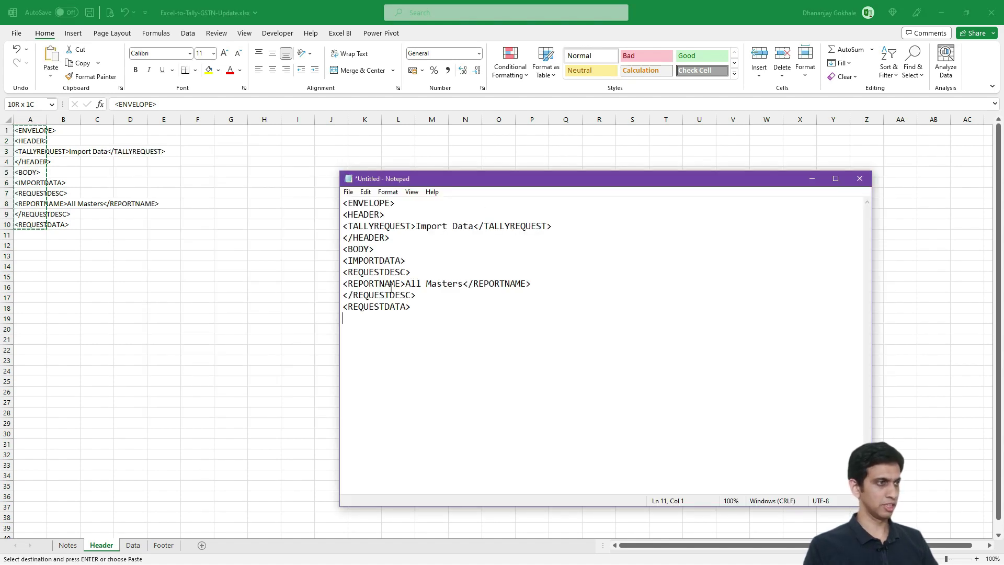
- Append every TALLYMESSAGE line from Data column C below the header in Notepad
left_click(133, 546)
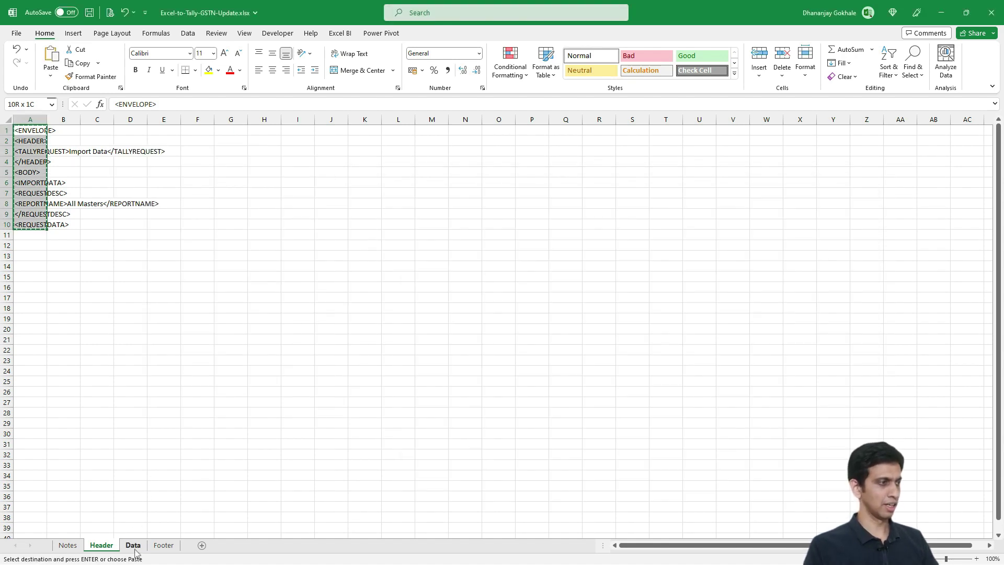
left_click(133, 545)
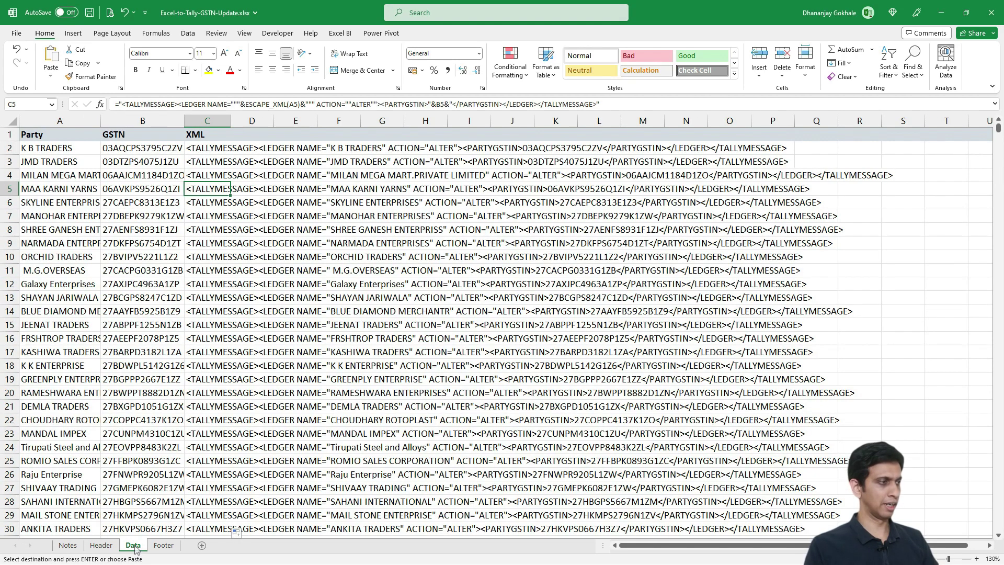
left_click(201, 151)
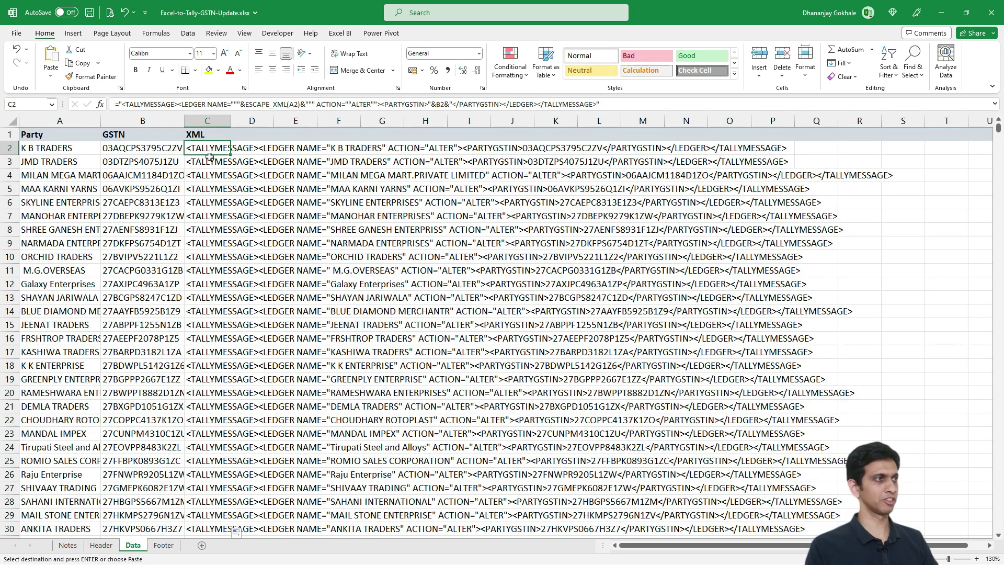
key("ctrl+shift+Down")
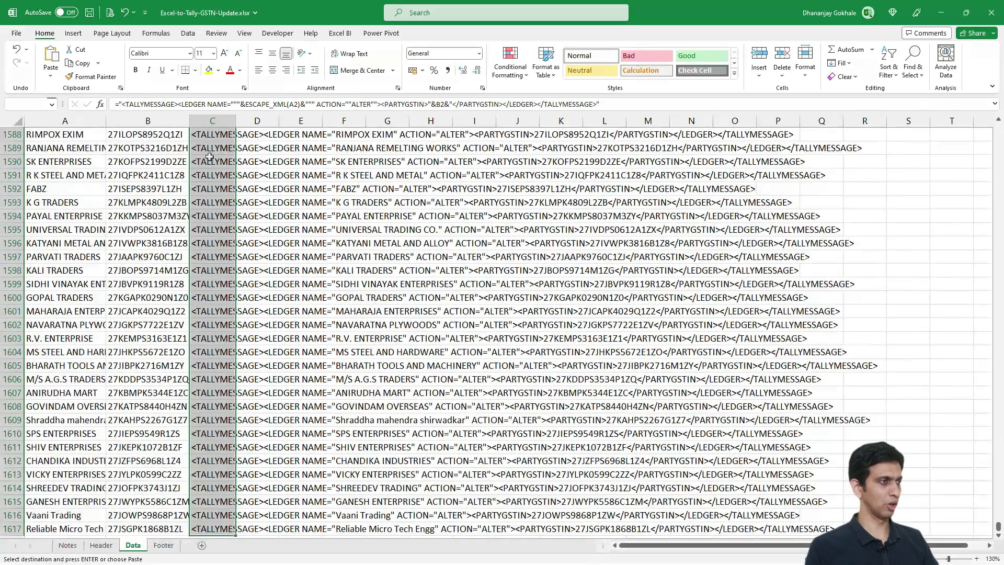
key("alt+Tab")
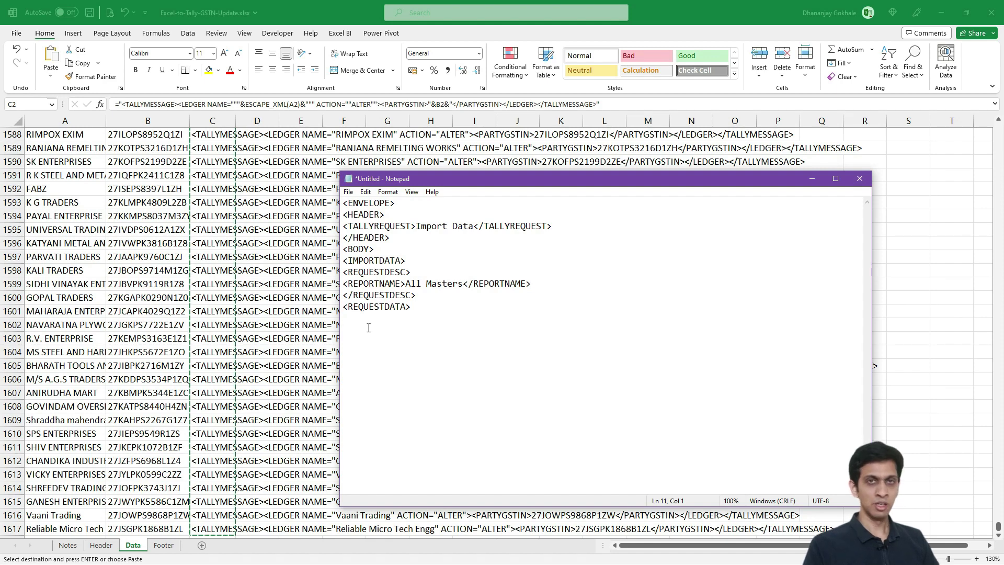
key("ctrl+v")
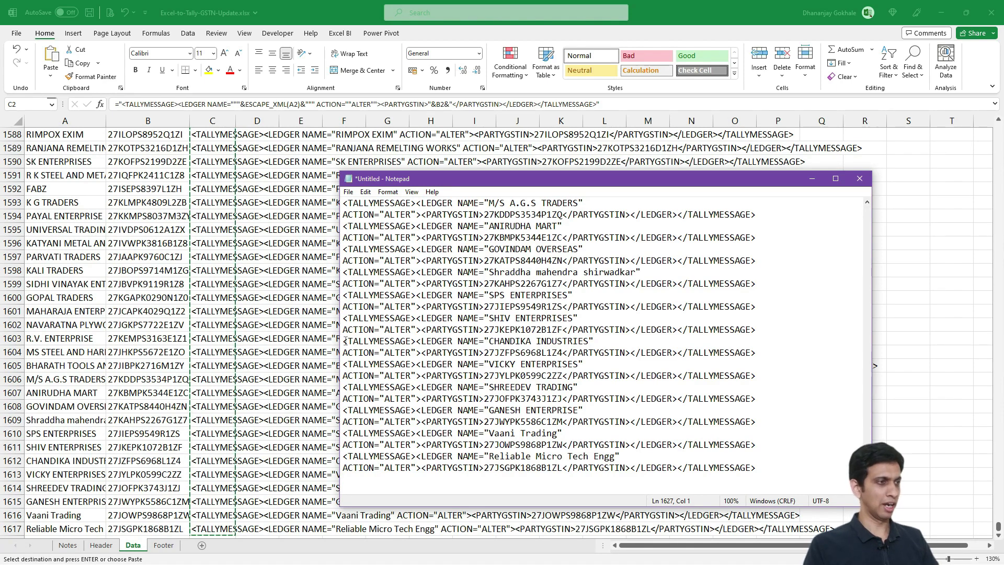
- Append the Footer sheet's closing tags and remove the trailing empty line
key("alt+Tab")
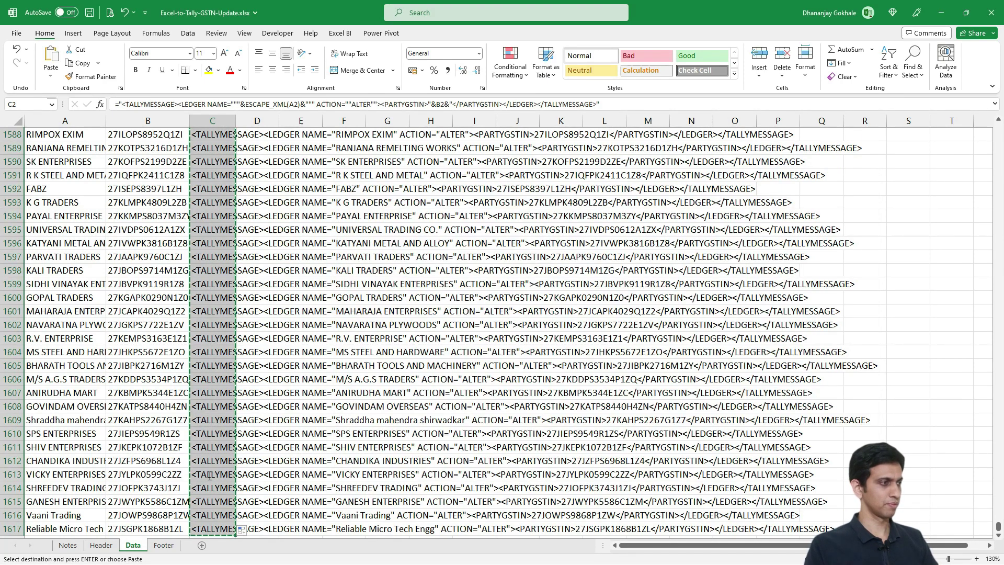
left_click(164, 545)
key("ctrl+Up")
key("ctrl+shift+Down")
key("alt+Tab")
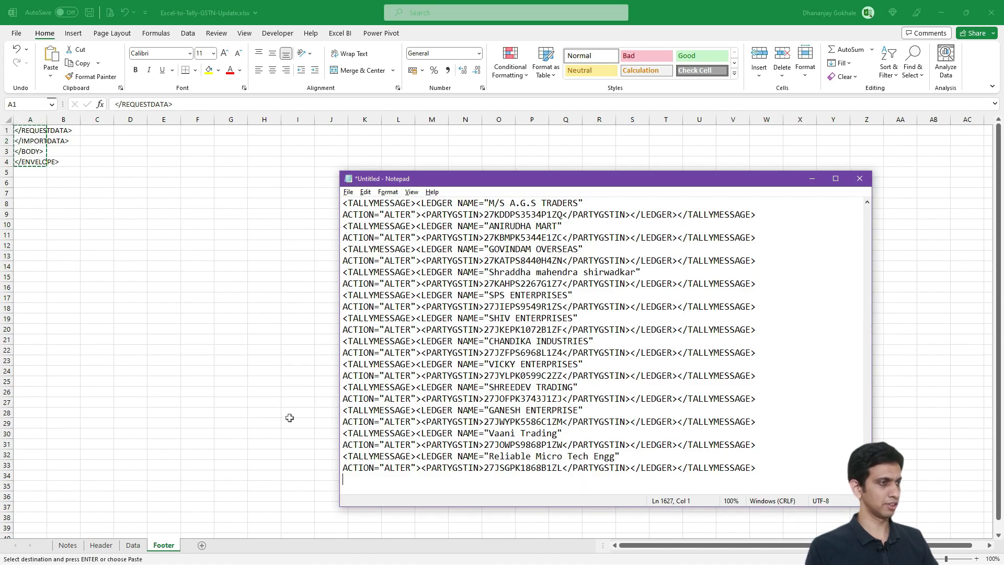
key("ctrl+v")
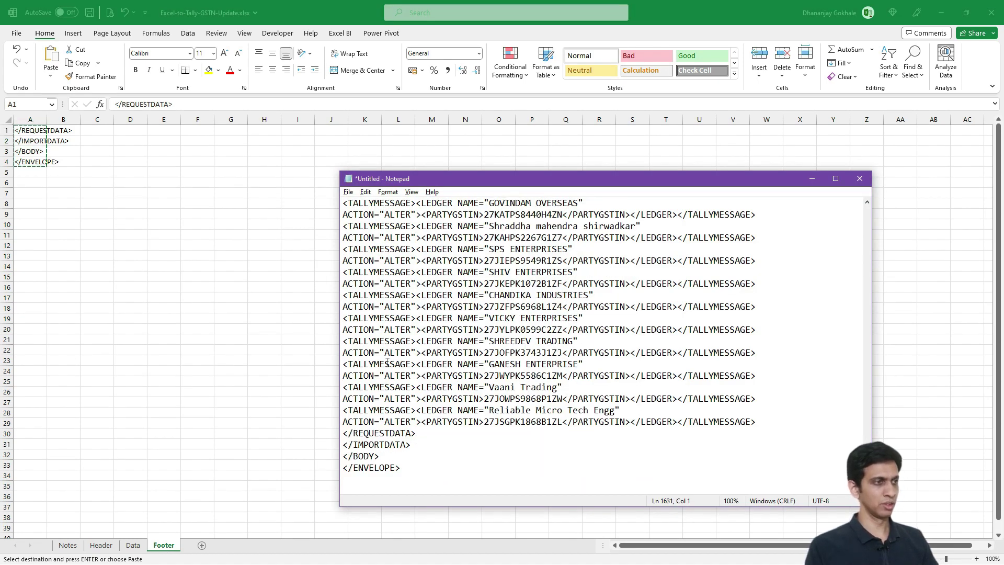
key("BackSpace")
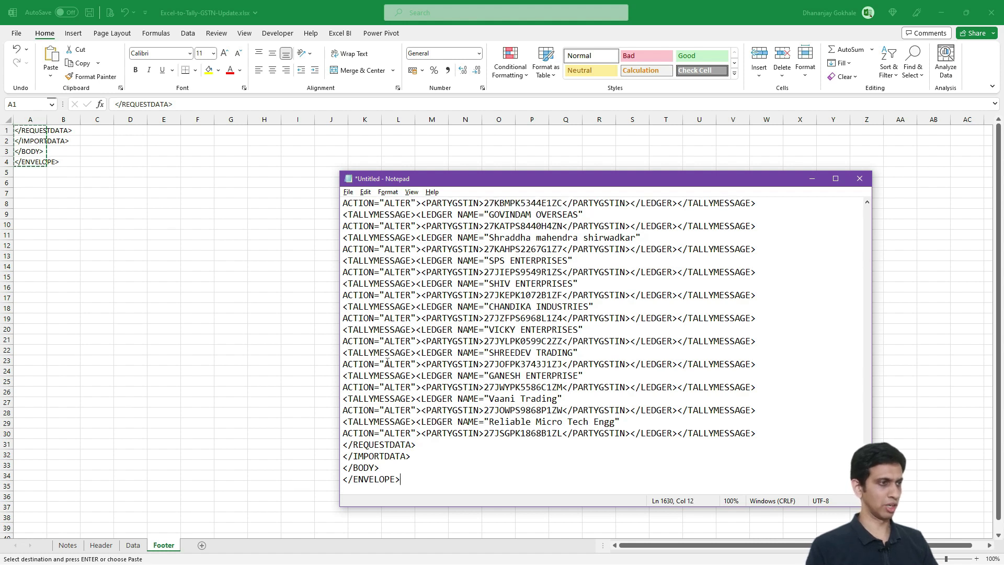
- Save the Notepad text as Master.xml in D:\Tally.Prime with UTF-8 encoding
left_click(348, 192)
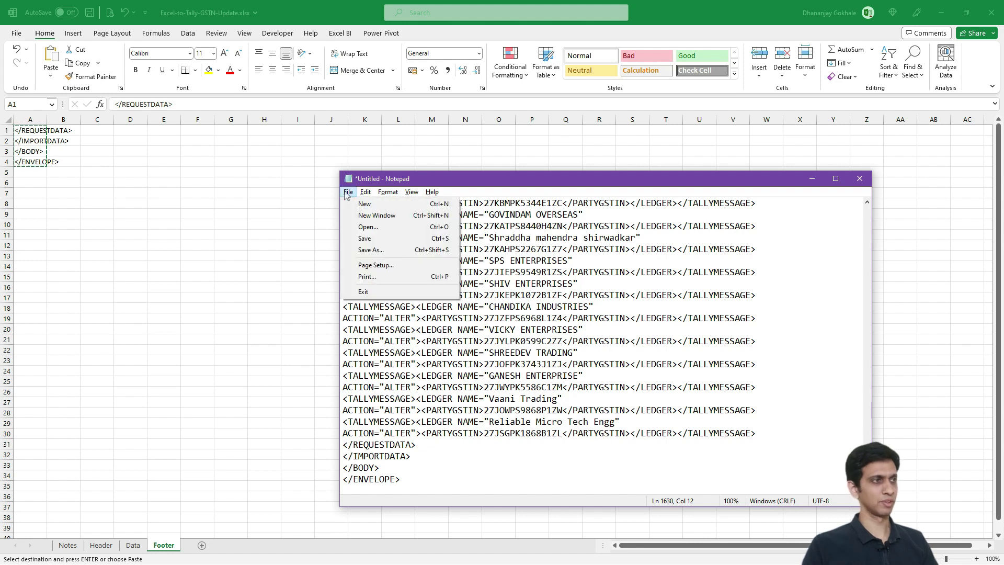
left_click(382, 252)
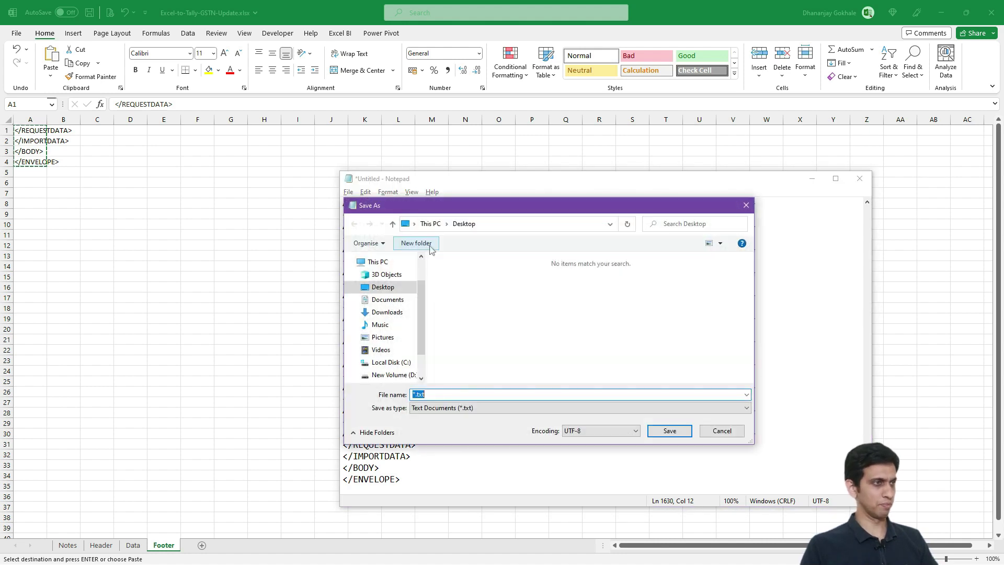
left_click(391, 374)
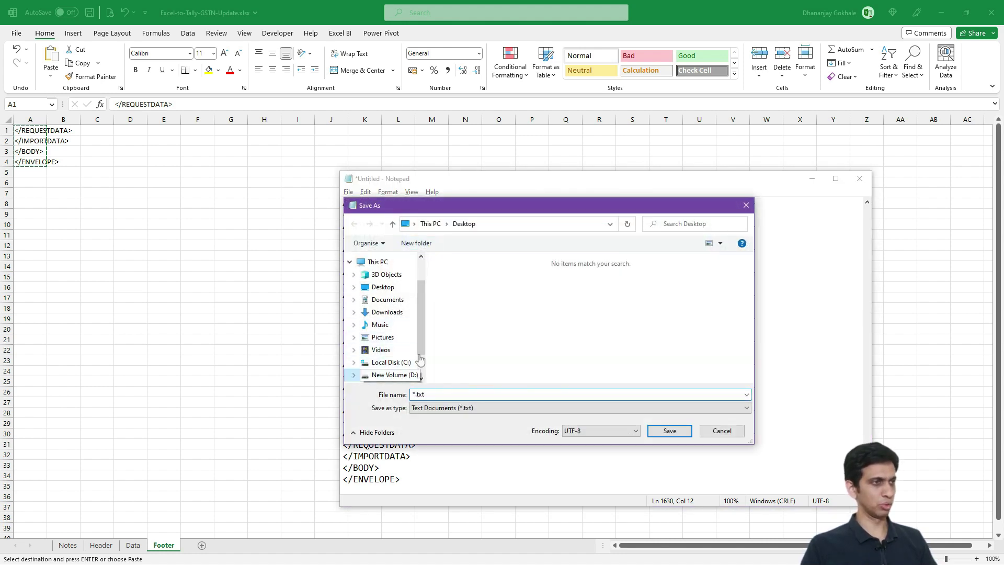
scroll(471, 298, "down", 1)
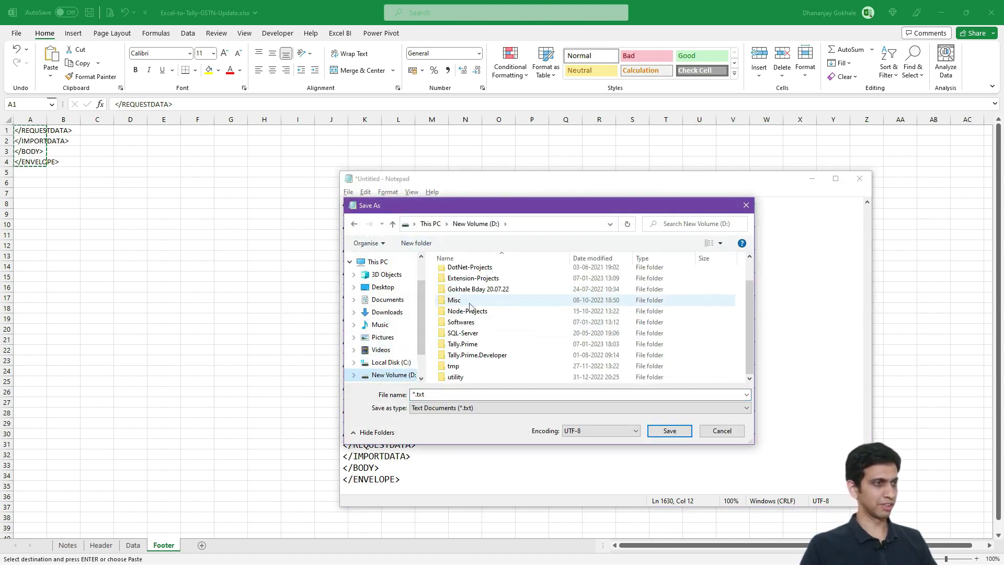
left_click(471, 348)
double_click(470, 346)
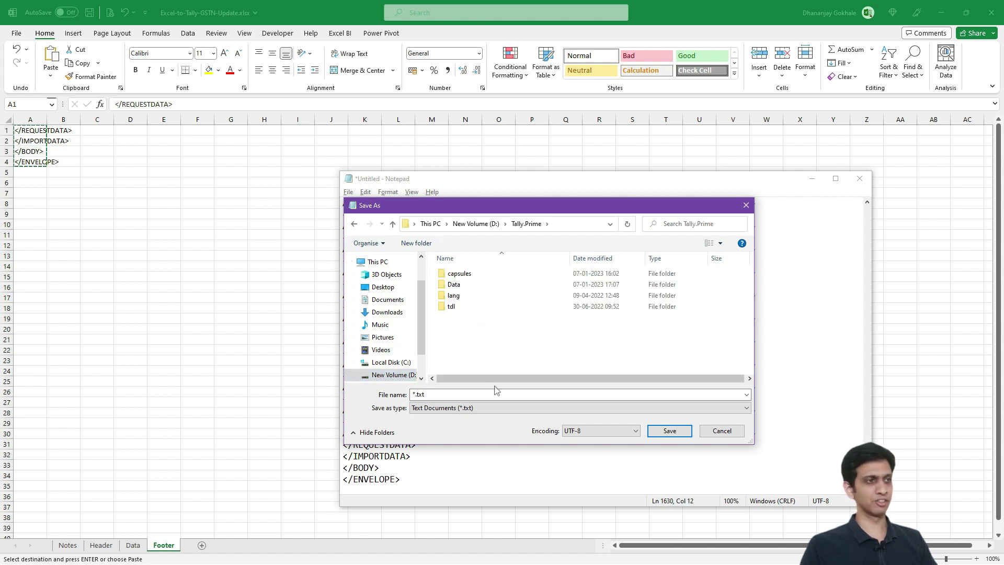
left_click(468, 397)
key("BackSpace")
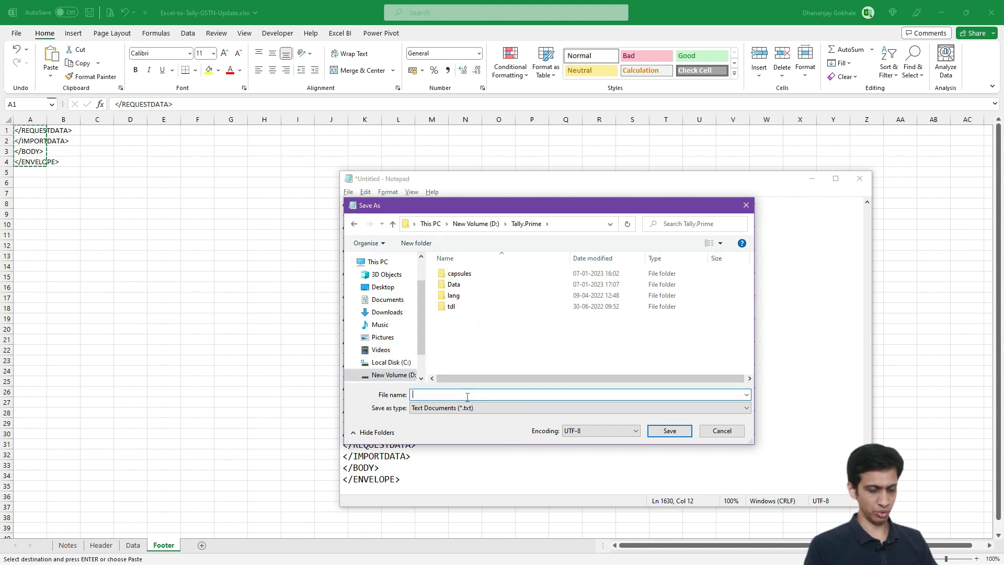
type("\"")
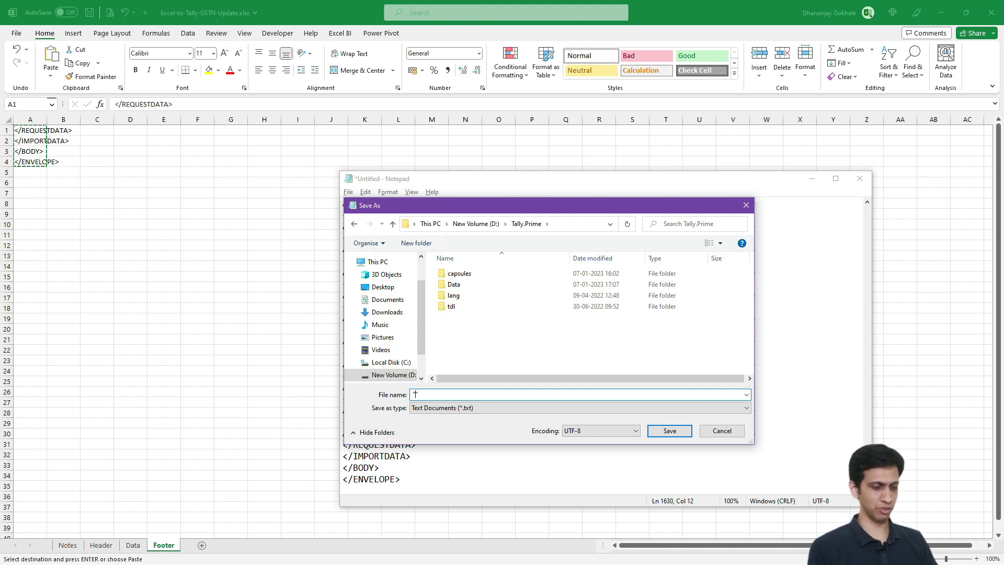
type("Ma")
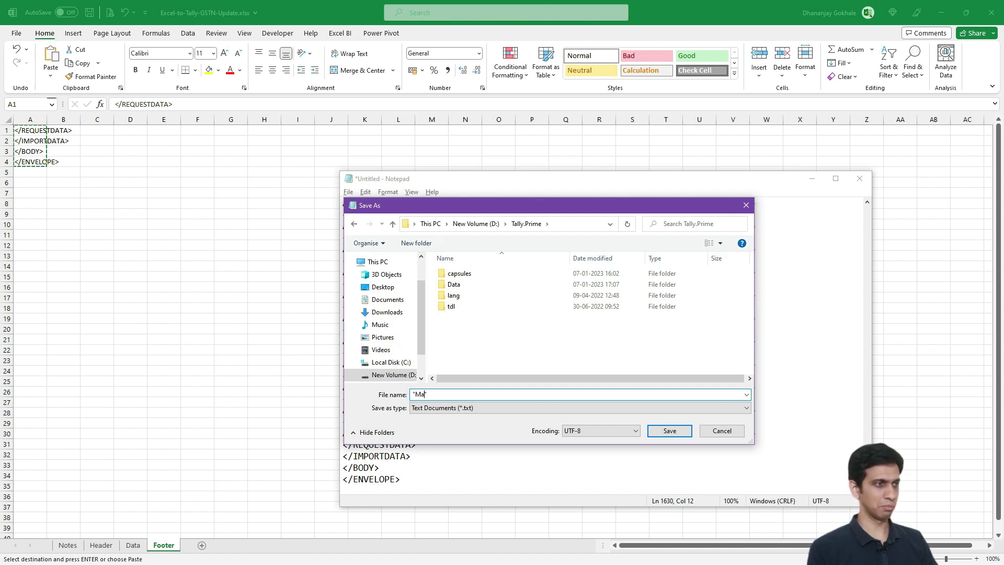
type("ster.xml")
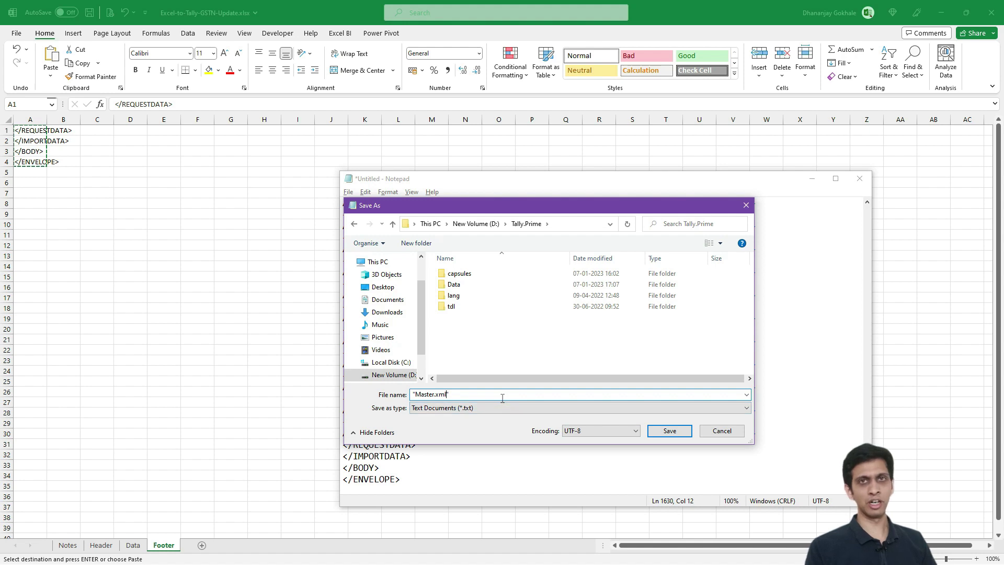
left_click(654, 431)
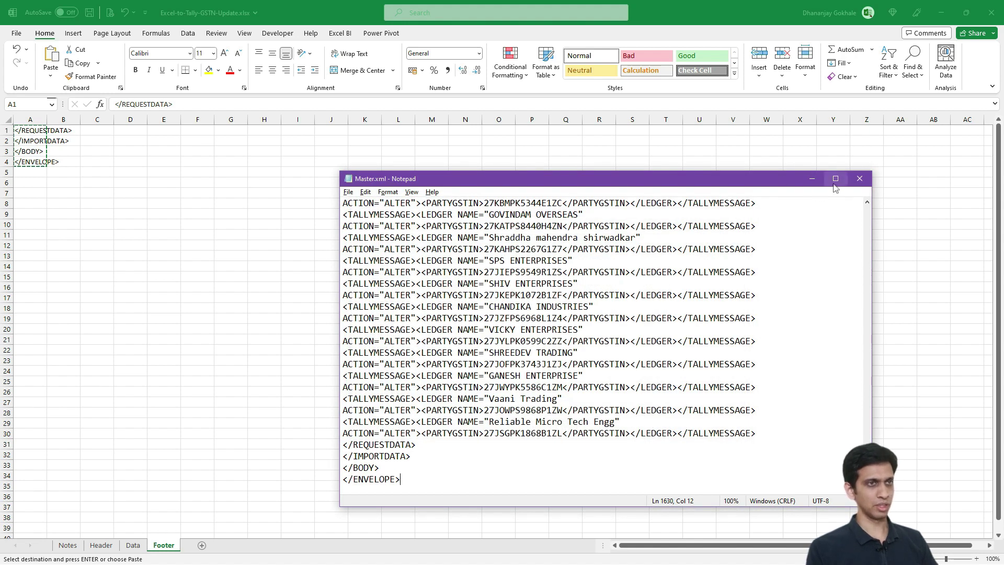
- Close Notepad and check 9 PLANETES TRADERS' ledger, whose State is still Not Applicable
left_click(860, 179)
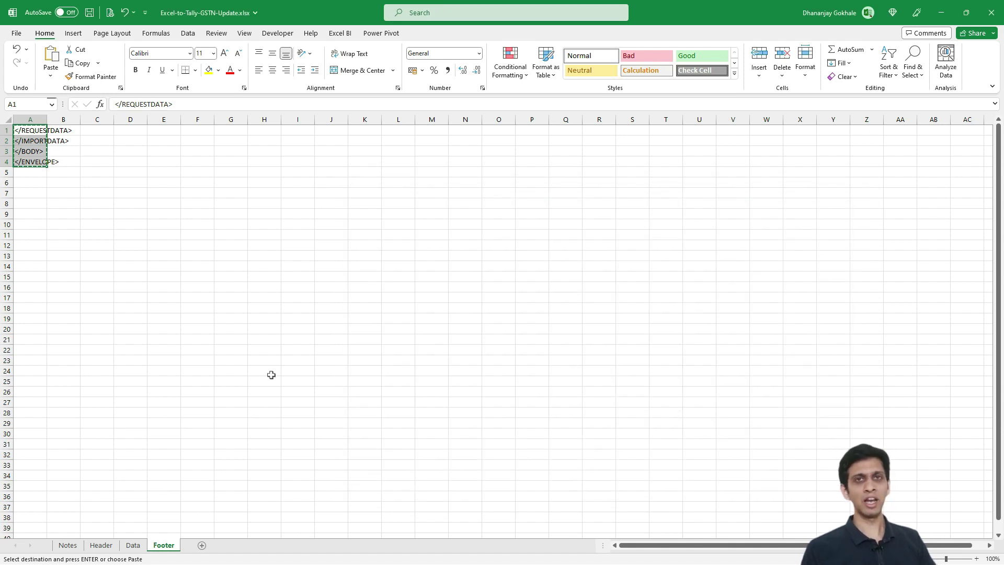
key("alt+Tab")
key("alt+Tab")
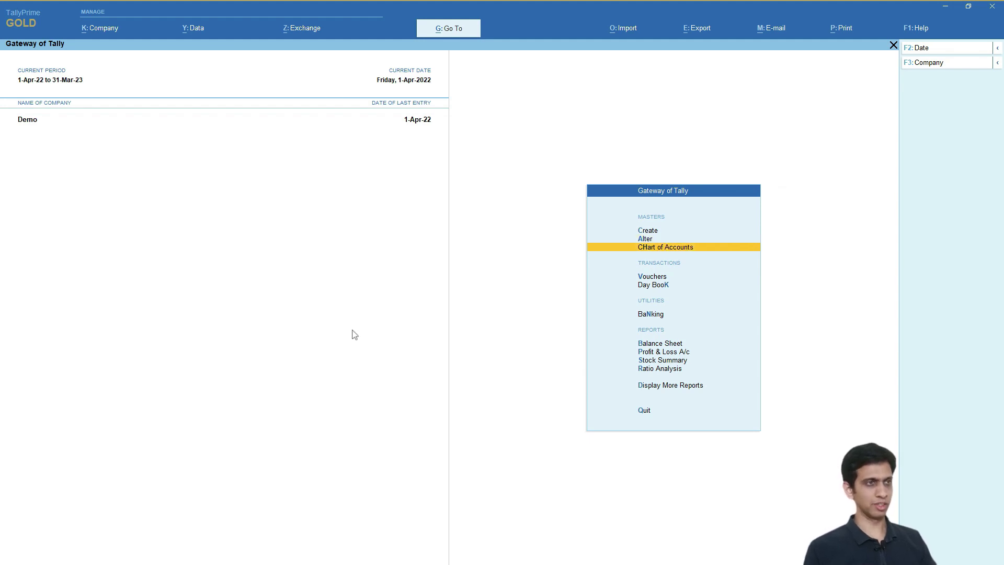
key("Return")
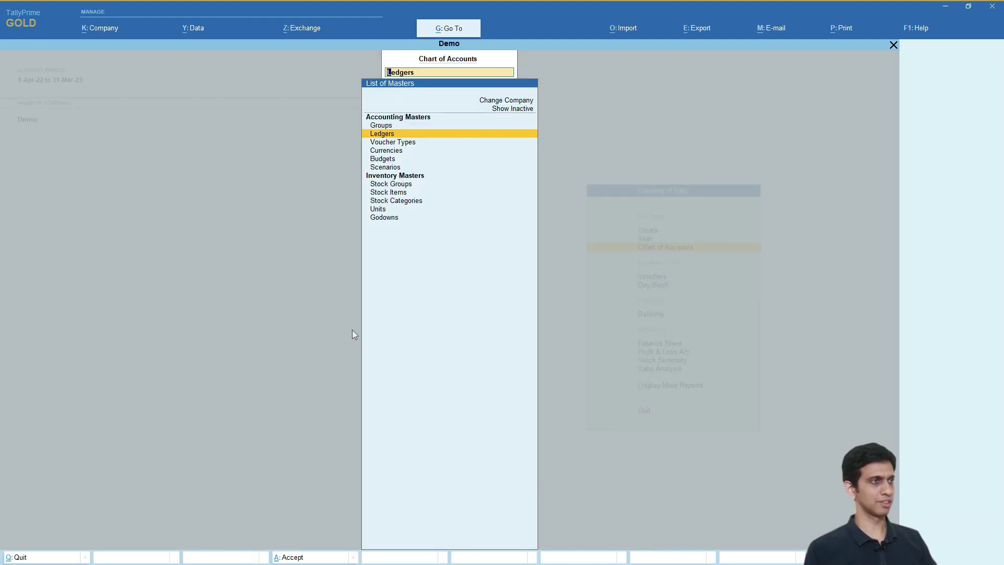
key("Return")
key("Down")
key("Down")
key("Down")
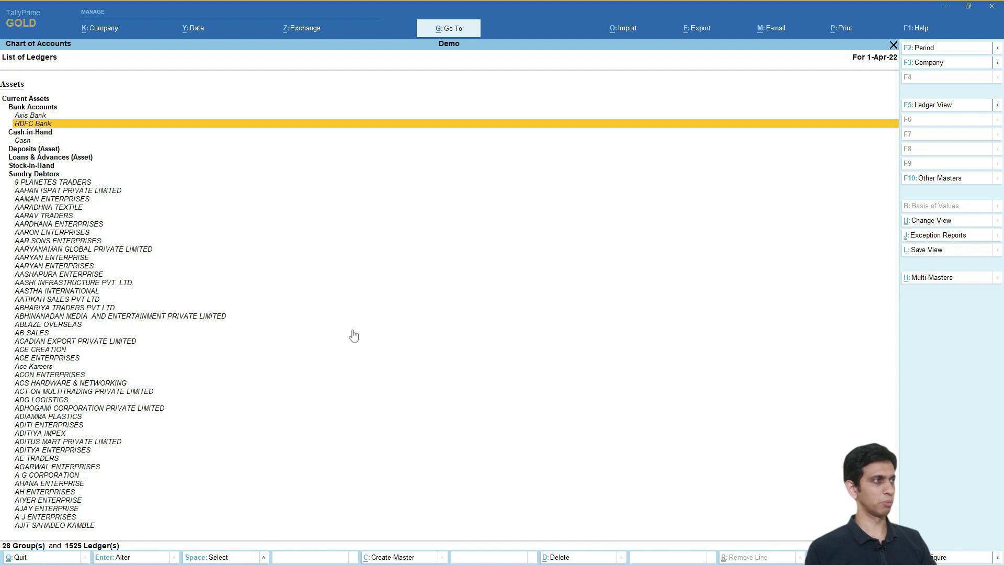
key("Down")
key("Down")
key("Down")
key("Down")
key("Down")
key("Down")
key("Down")
key("Down")
key("Up")
key("Return")
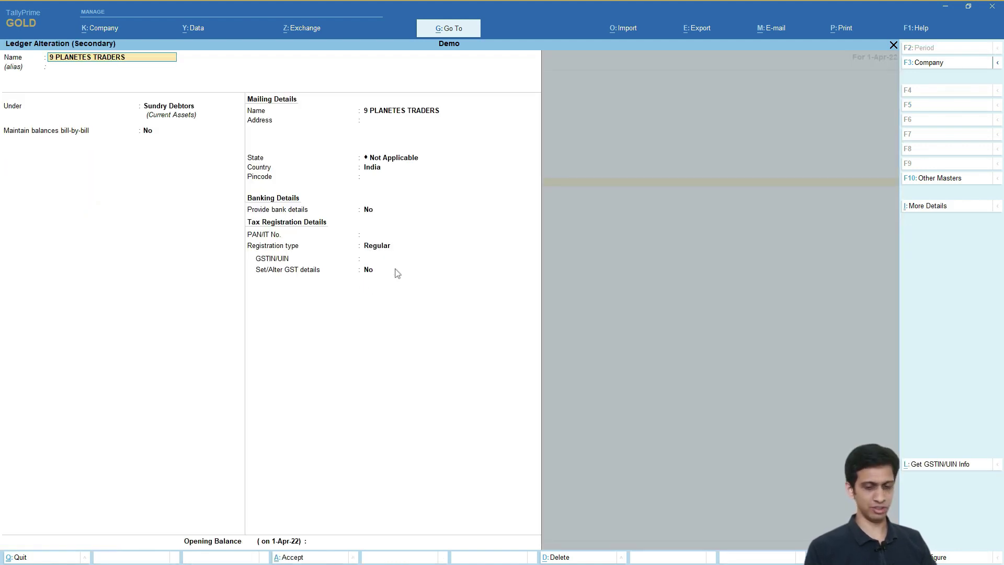
key("Page_Down")
key("Page_Down")
key("Page_Down")
key("Page_Down")
key("Page_Down")
key("Escape")
key("y")
key("Escape")
key("Escape")
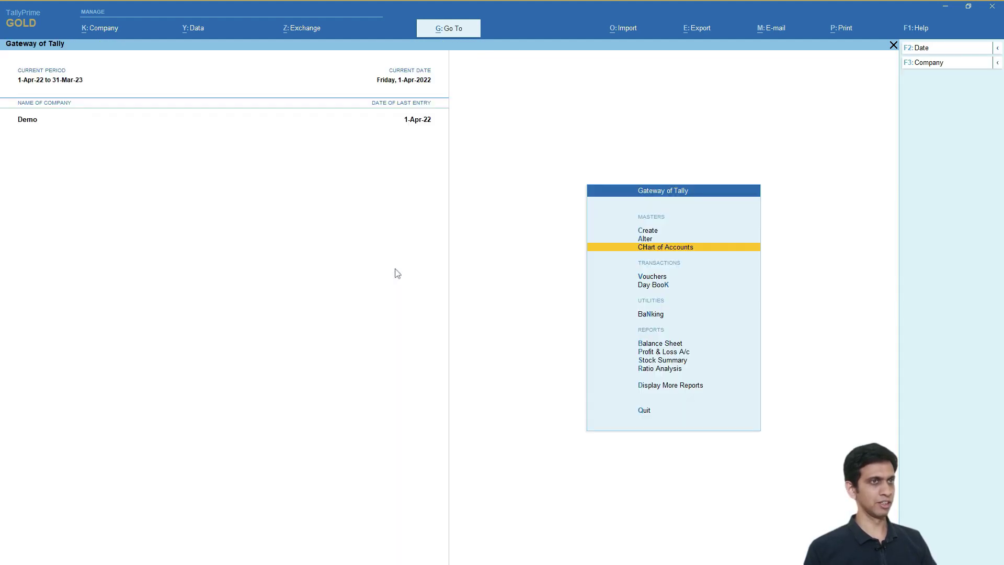
- Review the Update Party GSTIN report for all Sundry Debtors, then return to Gateway of Tally
key("alt+g")
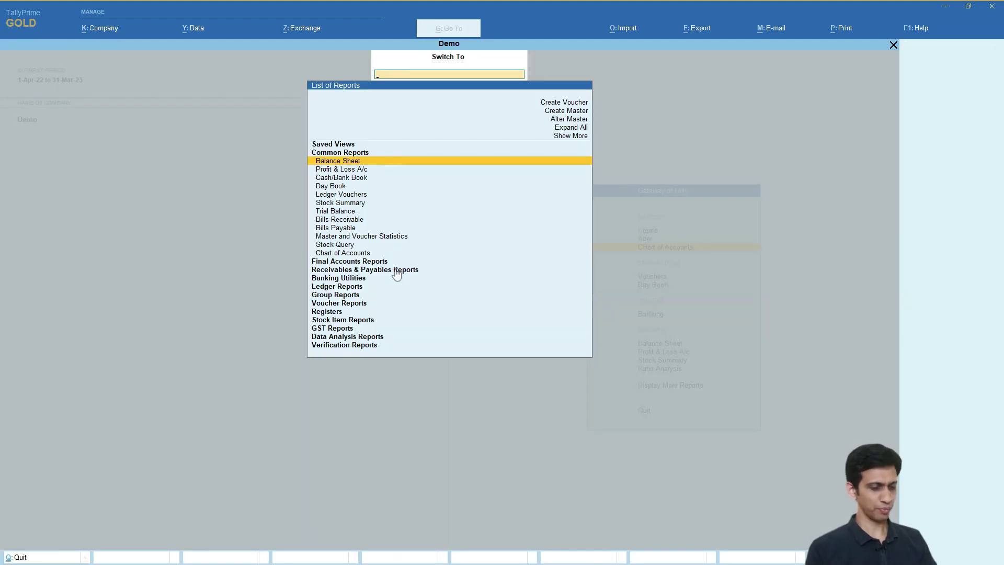
type("Gst")
key("Down")
key("Down")
key("Down")
key("Down")
key("Down")
key("Return")
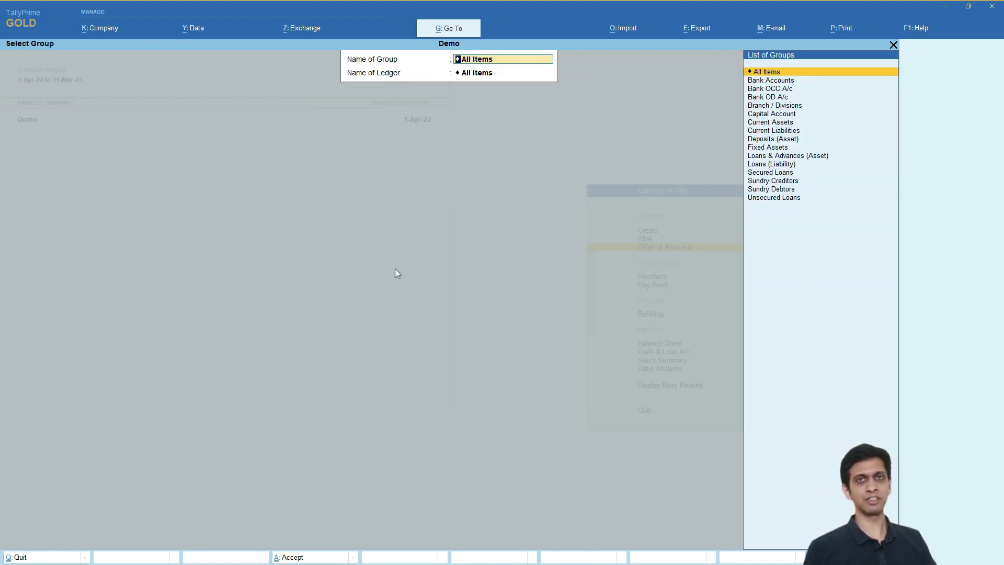
key("Down")
key("Down")
key("Down")
key("Down")
key("Down")
key("Down")
key("Down")
key("Down")
key("Down")
key("Down")
key("Down")
key("Down")
key("Down")
key("Down")
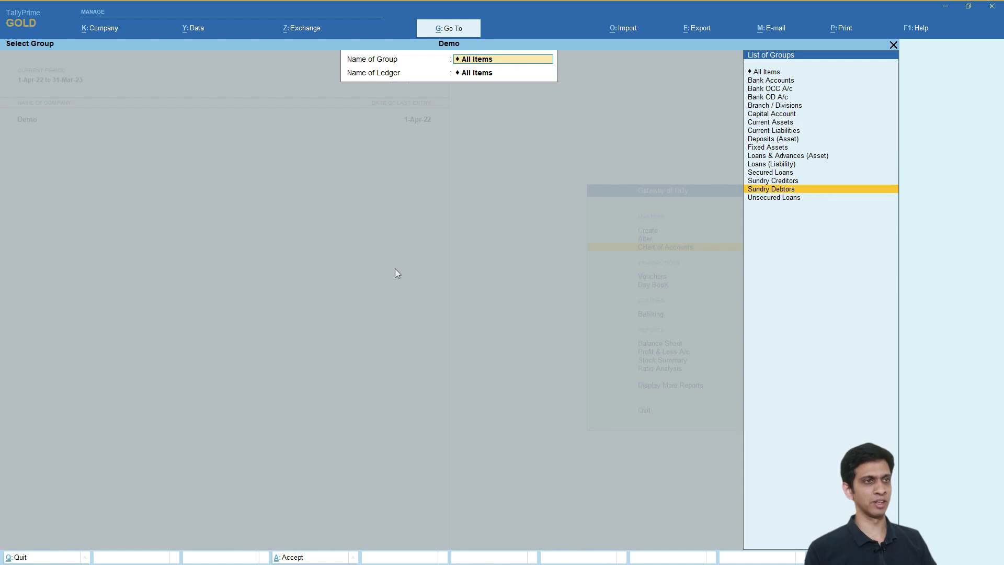
key("Return")
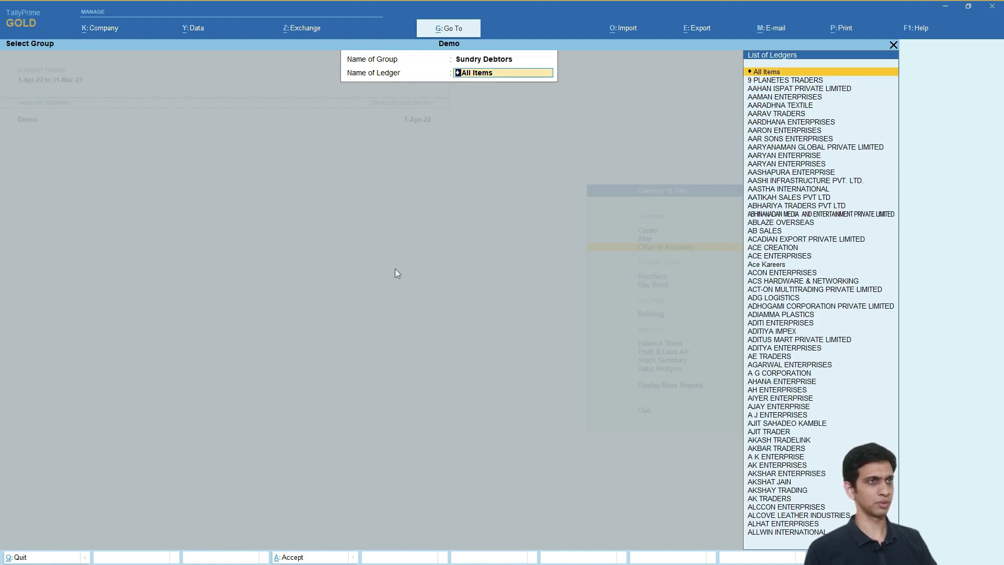
key("Return")
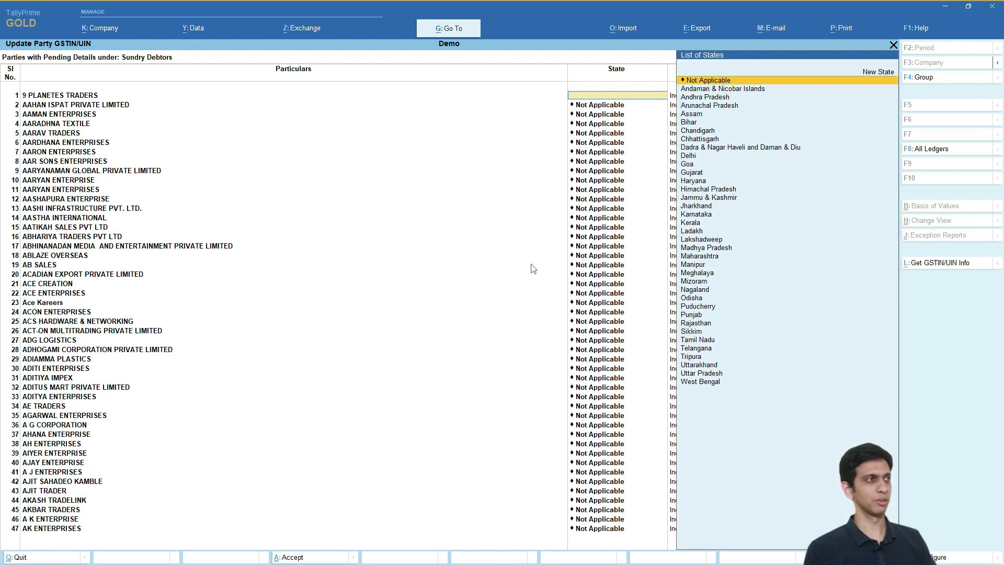
key("Escape")
key("Escape")
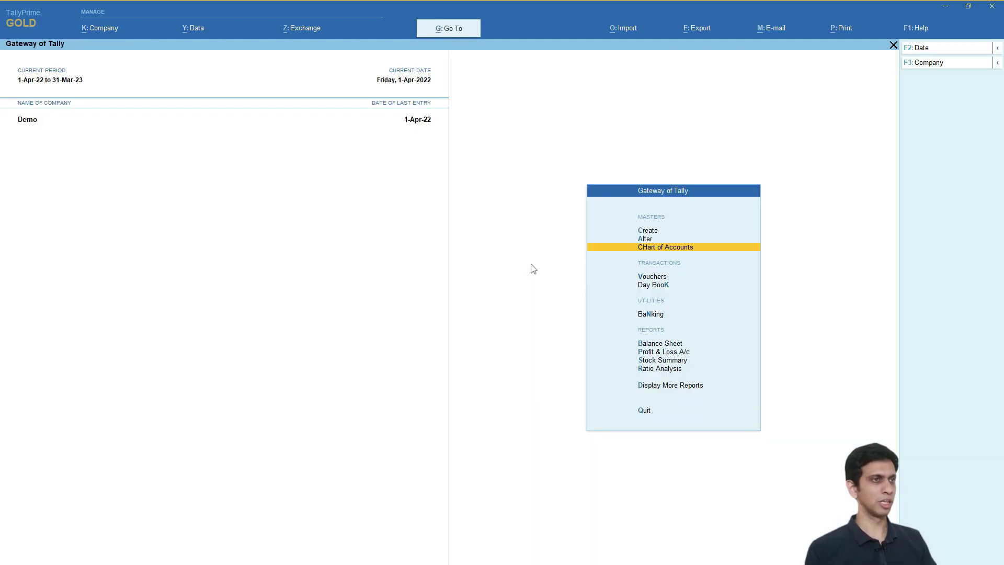
- Import D:\Tally.Prime\Master.xml as masters, keeping 'Modify with new data'
left_click(618, 30)
key("Return")
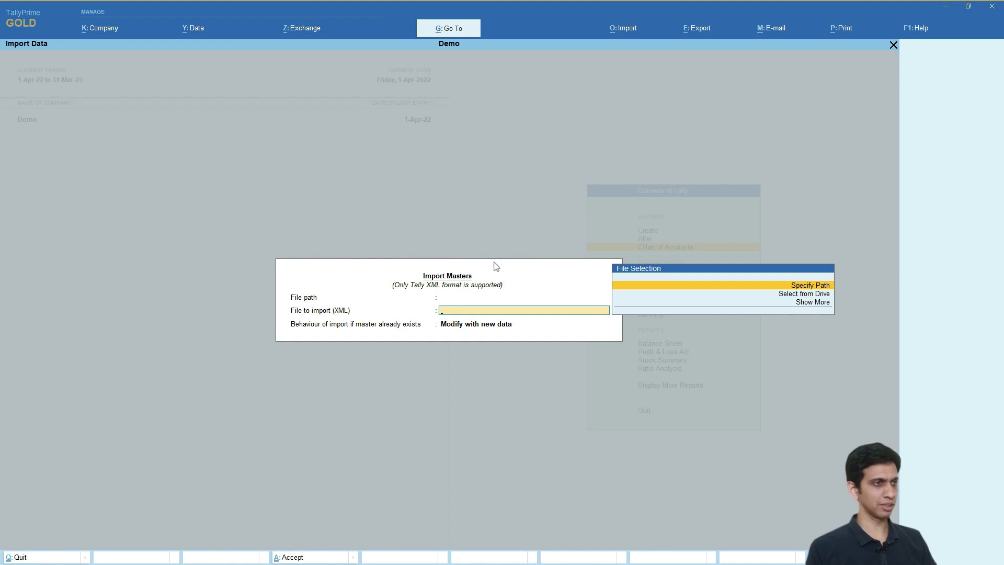
left_click(691, 291)
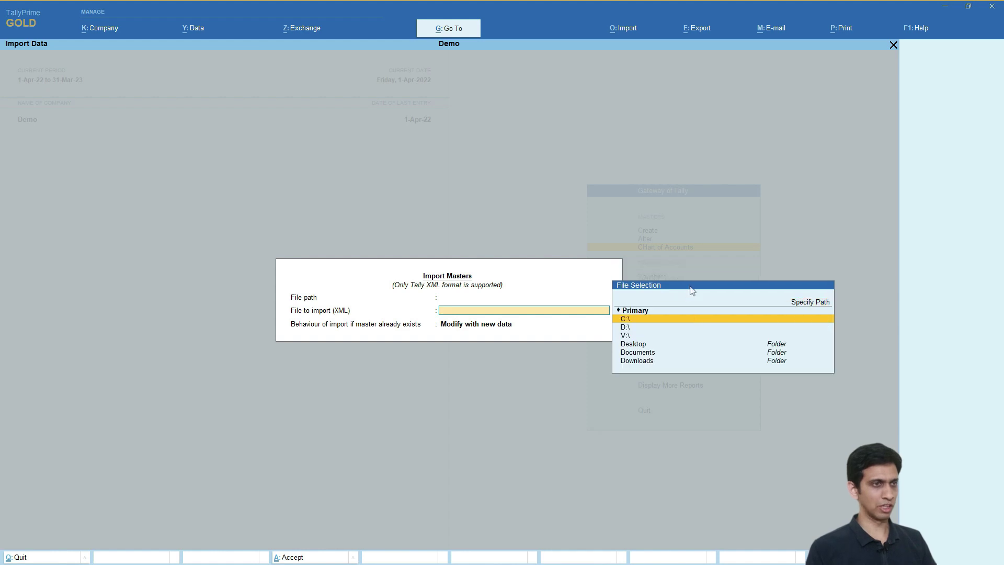
key("Return")
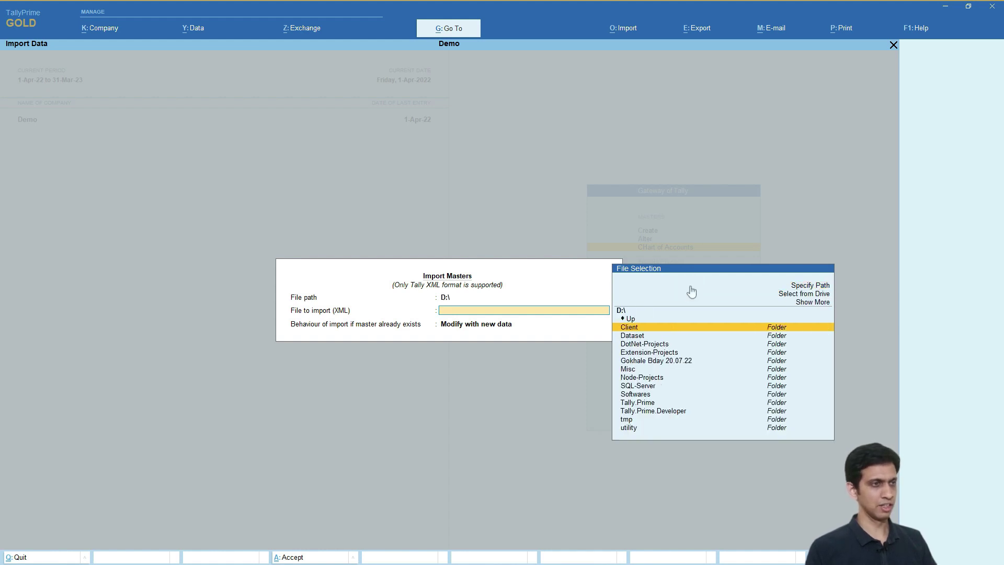
key("Down")
key("Down")
key("Down")
key("Down")
key("Down")
key("Down")
key("Down")
key("Down")
key("Down")
key("Return")
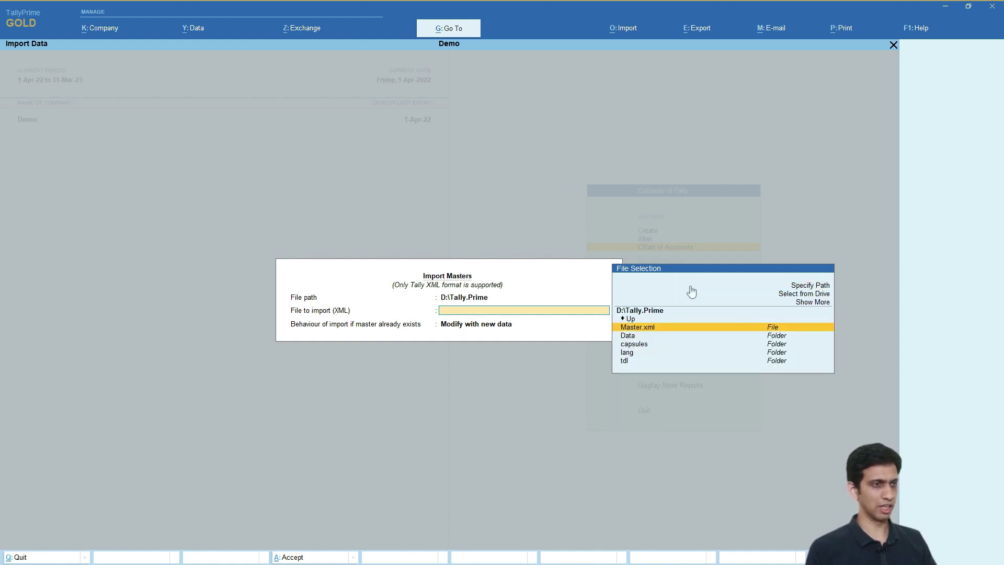
key("Down")
key("Up")
key("Return")
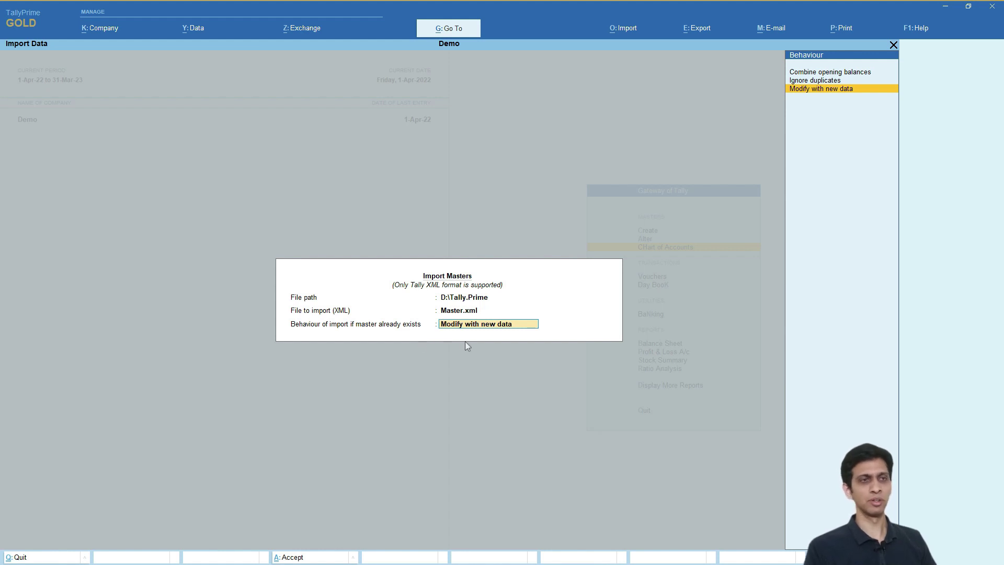
key("Return")
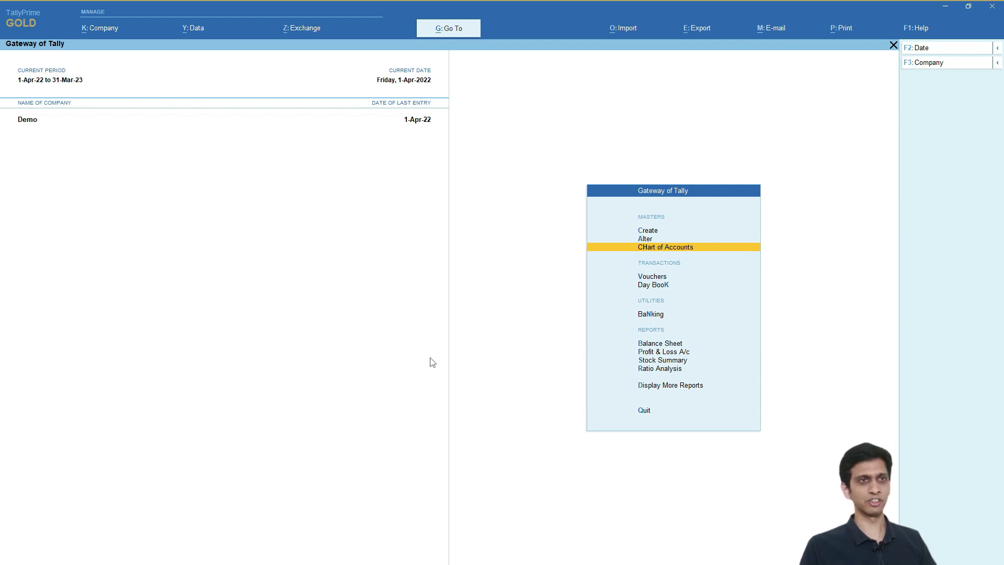
- Bring up the context menu for tally.imp in File Explorer's D:\Tally.Prime folder
key("alt+Tab")
key("alt+Tab")
key("alt+Tab")
key("alt+Tab")
key("alt+Tab")
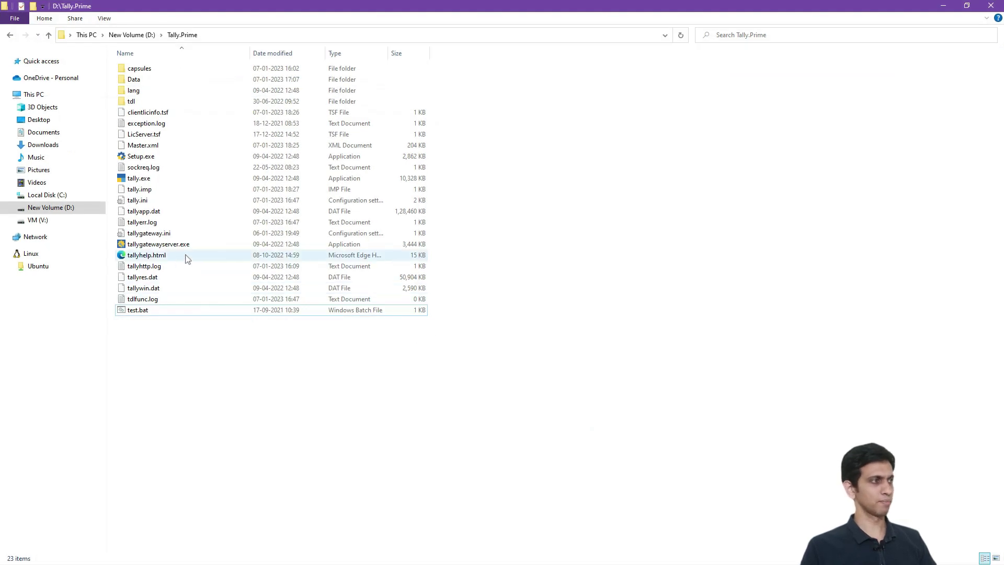
left_click(144, 191)
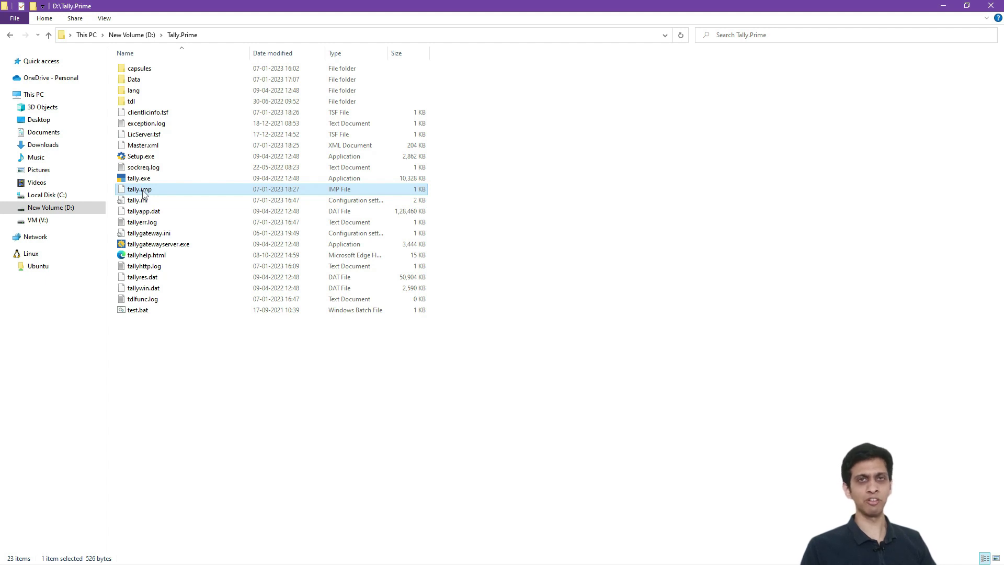
right_click(144, 193)
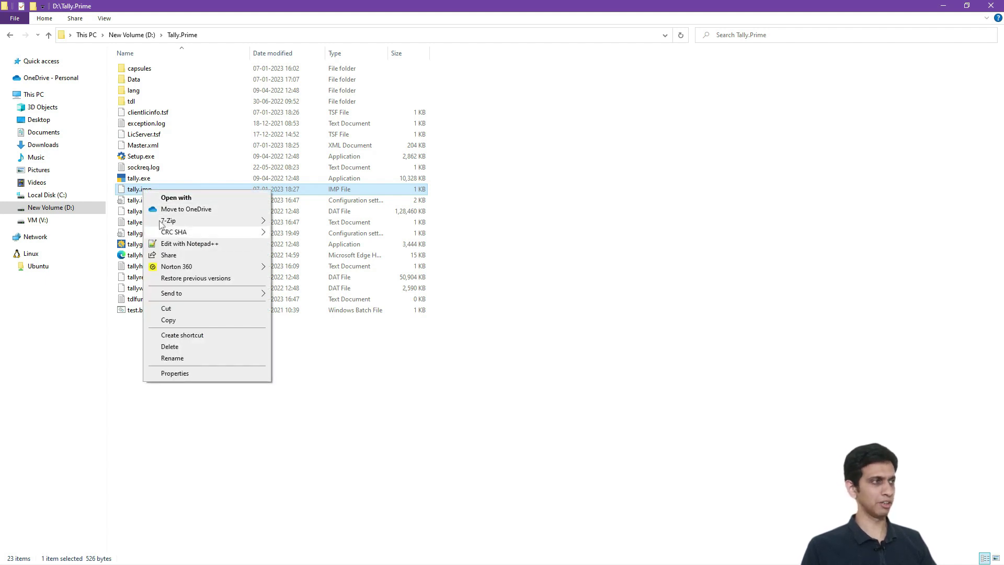
- Open tally.imp in Notepad++, confirm Altered 1616 and Errors 0, then close Notepad++
left_click(204, 245)
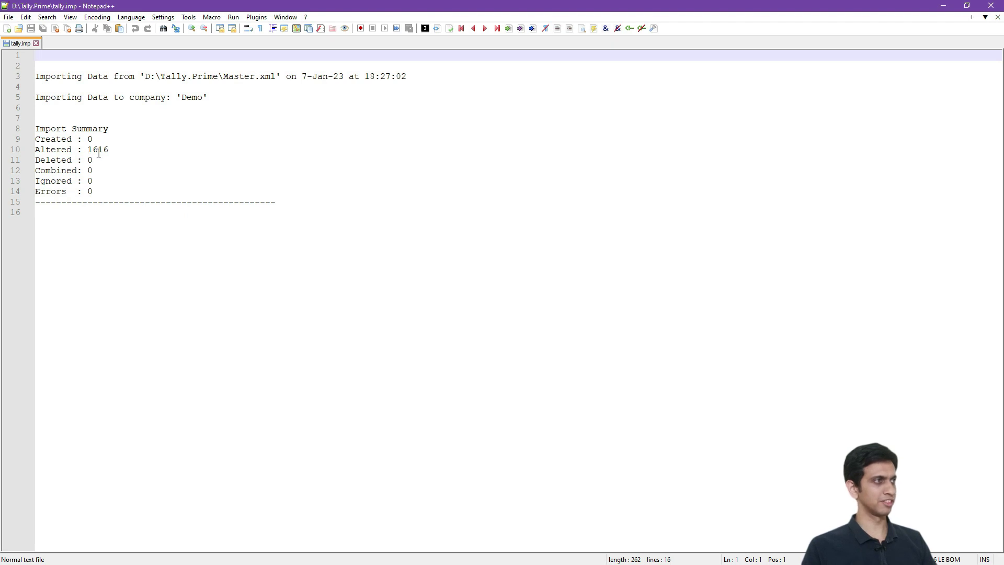
left_click(92, 191)
double_click(91, 192)
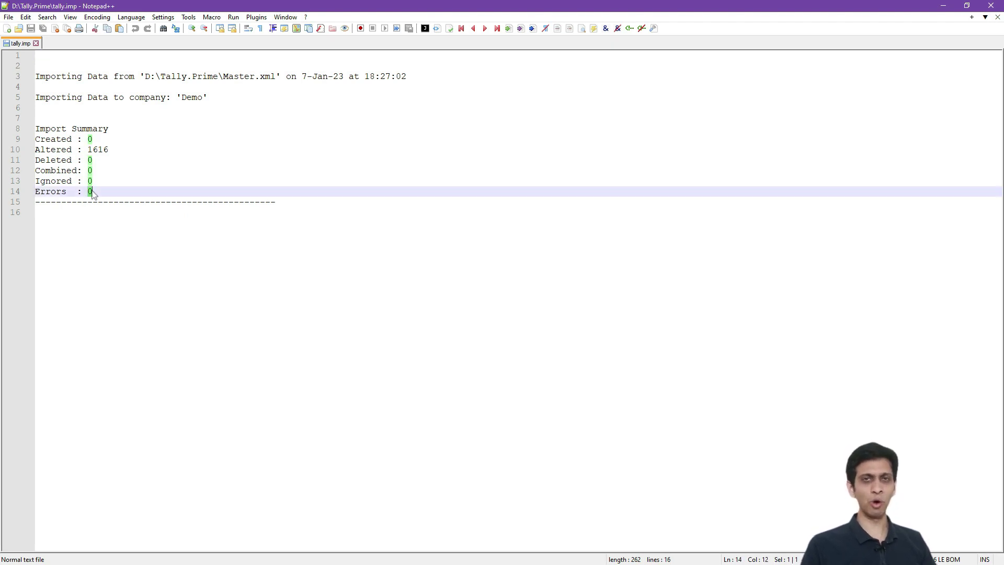
left_click(131, 150)
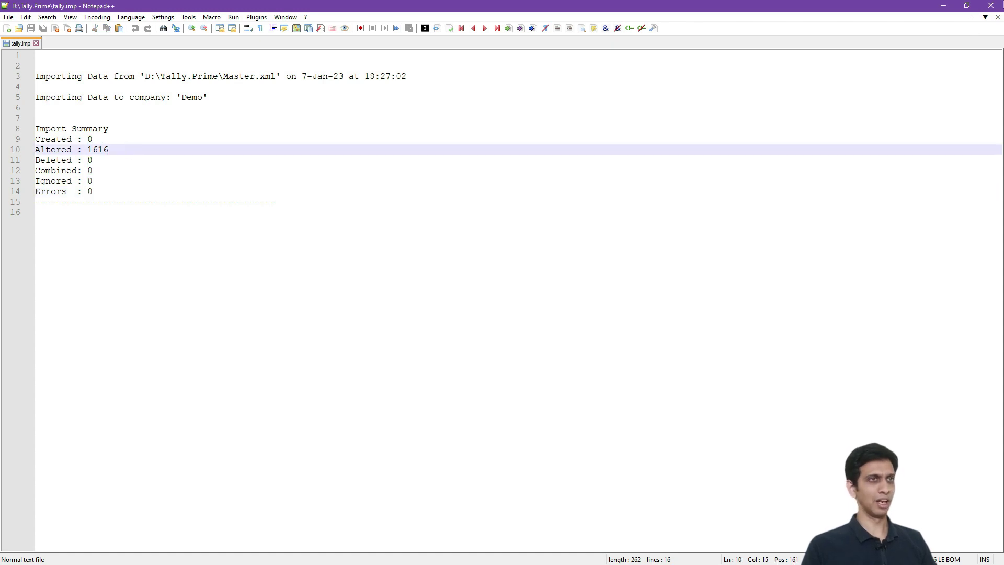
left_click(998, 17)
left_click(991, 6)
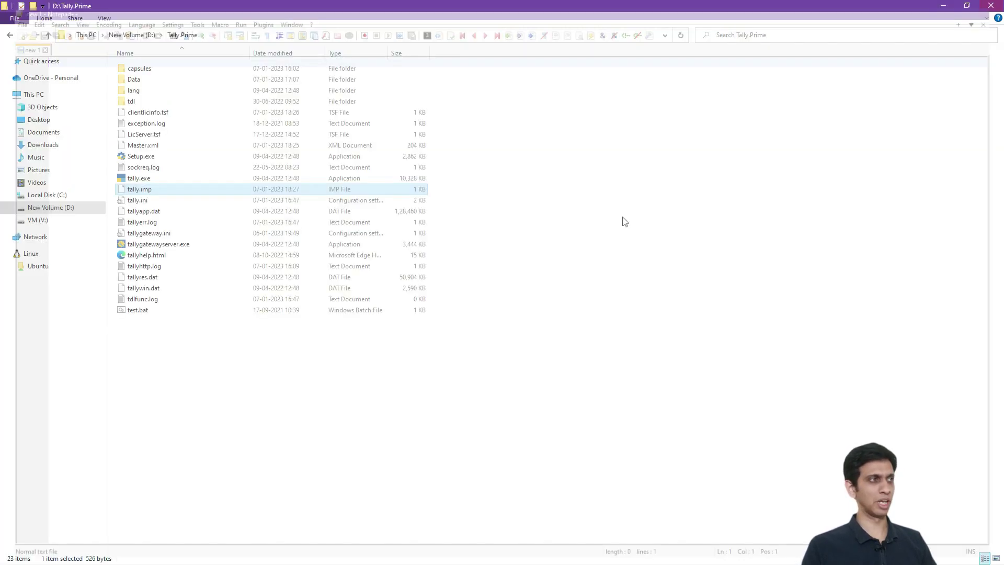
- Inspect the AAHAN ISPAT, AARAV TRADERS and AASHAPURA ENTERPRISE ledgers, then back out to Gateway of Tally
key("alt+Tab")
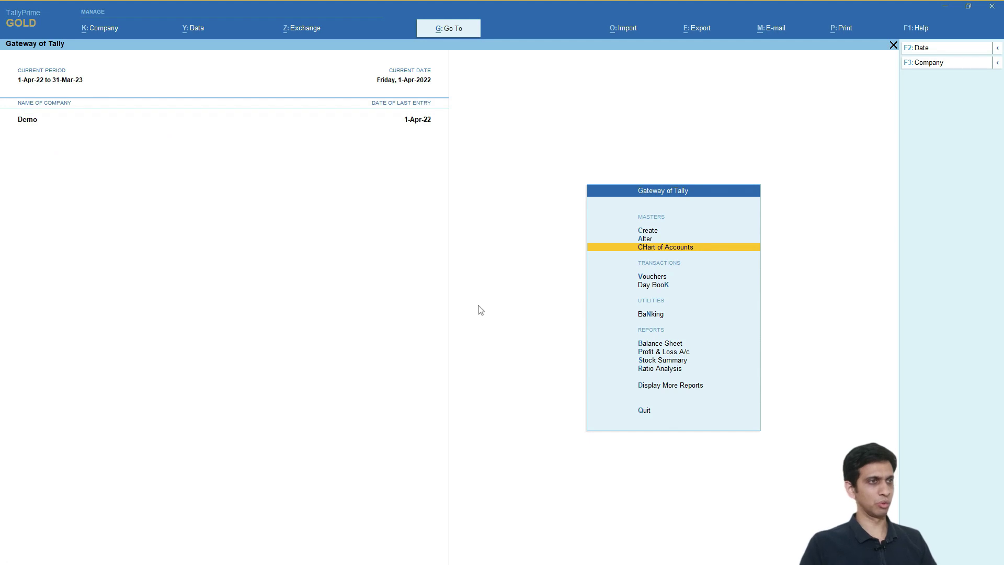
key("Return")
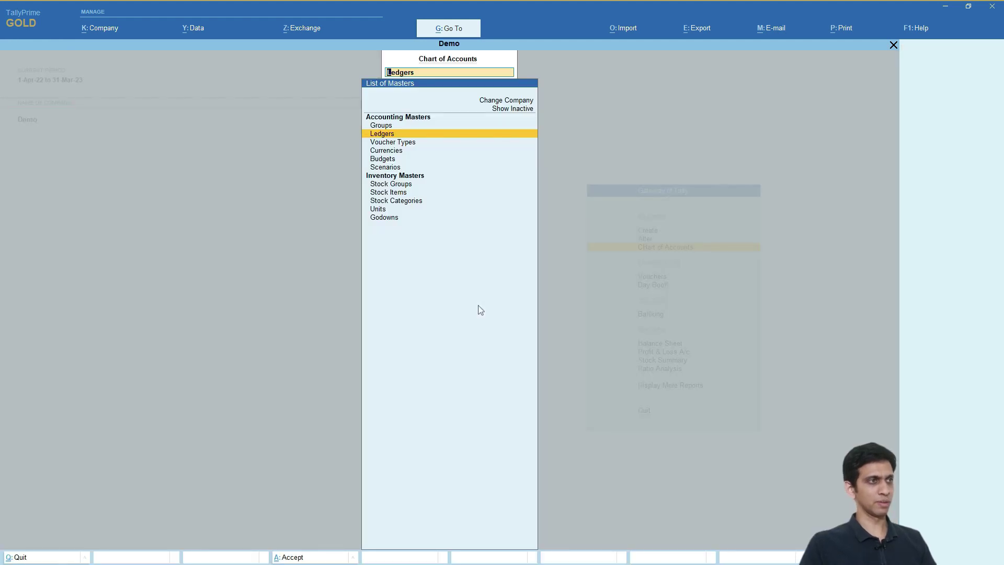
key("Return")
key("Down")
key("Down")
key("Down")
key("Down")
key("Down")
key("Down")
key("Down")
key("Down")
key("Down")
key("Down")
key("Down")
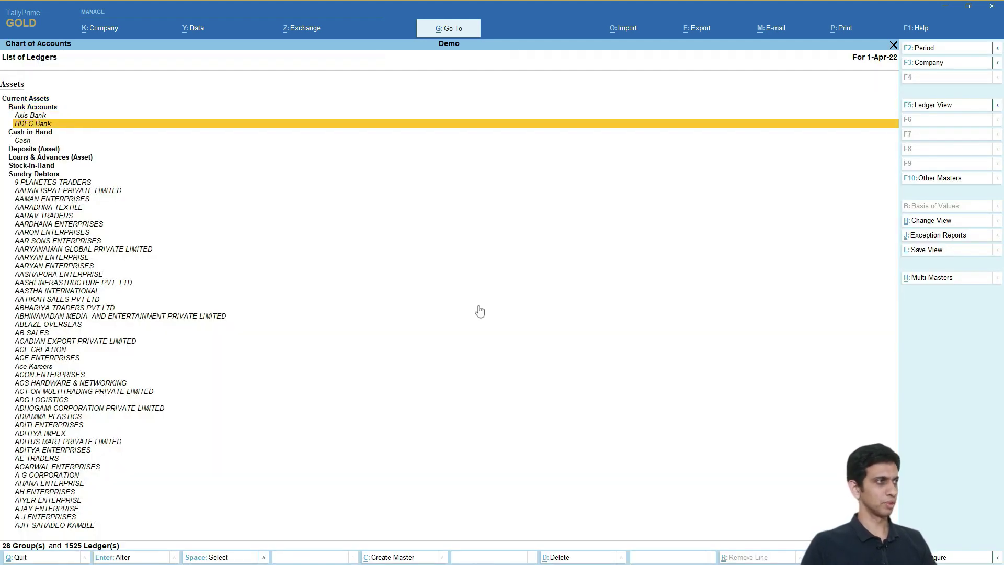
key("Return")
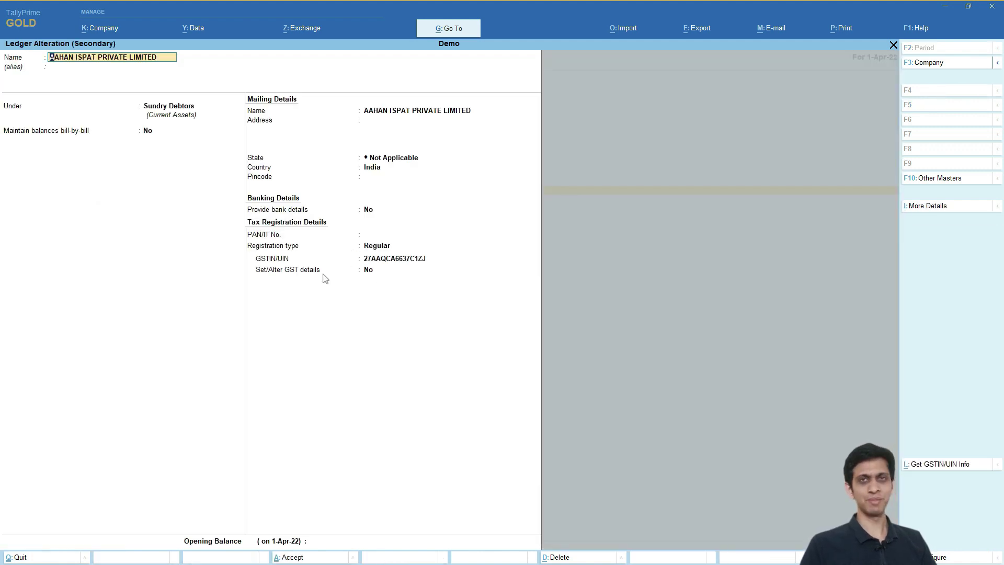
key("Page_Down")
key("Page_Down")
key("Page_Down")
key("Page_Down")
key("Page_Down")
key("Page_Down")
key("Page_Down")
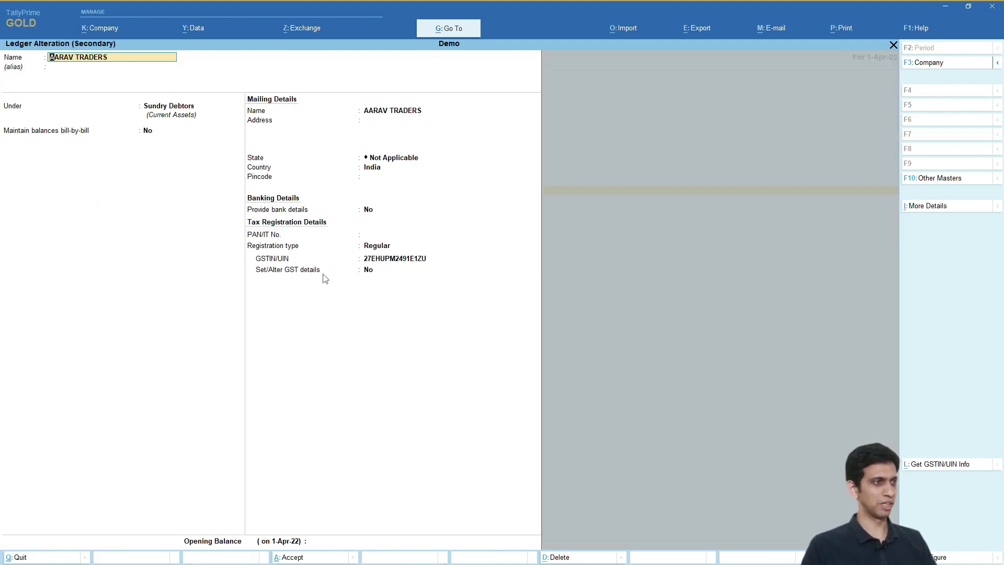
key("Page_Down")
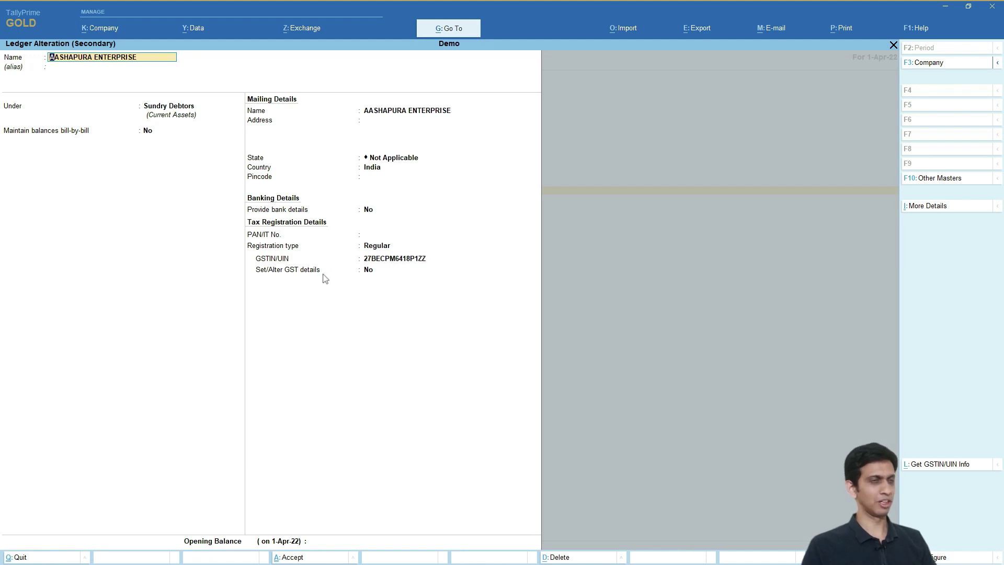
key("Escape")
key("Escape")
key("Escape")
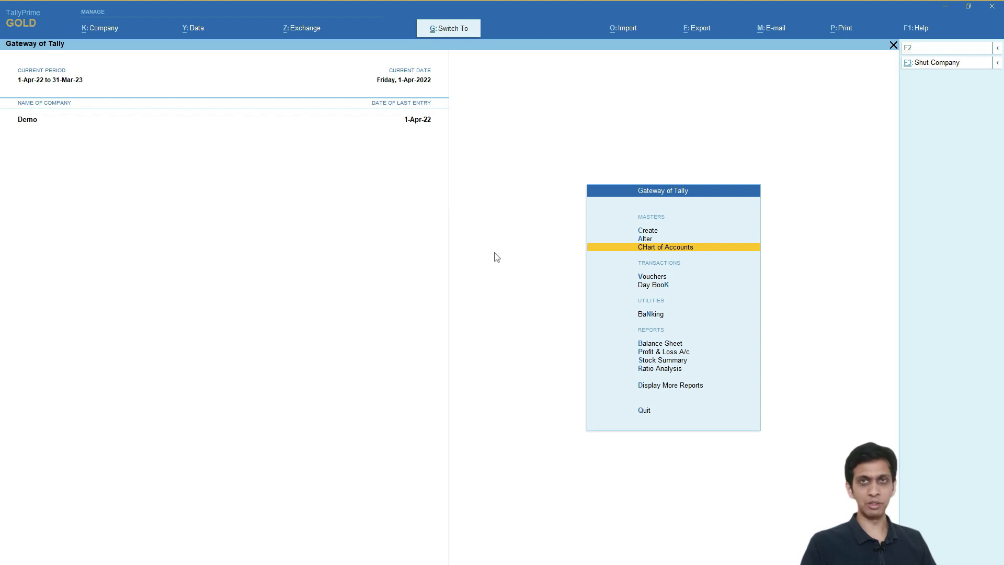
- Open Update Party GSTIN for Sundry Debtors, All Items, and open the 9 PLANETES TRADERS ledger
key("ctrl+g")
type("Gst")
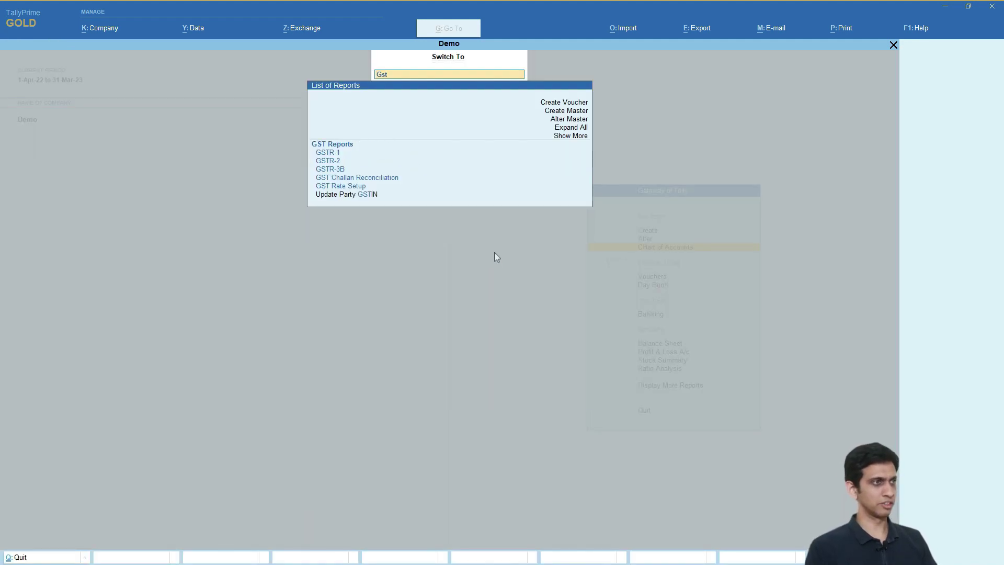
key("Down")
key("Down")
key("Down")
key("Down")
key("Down")
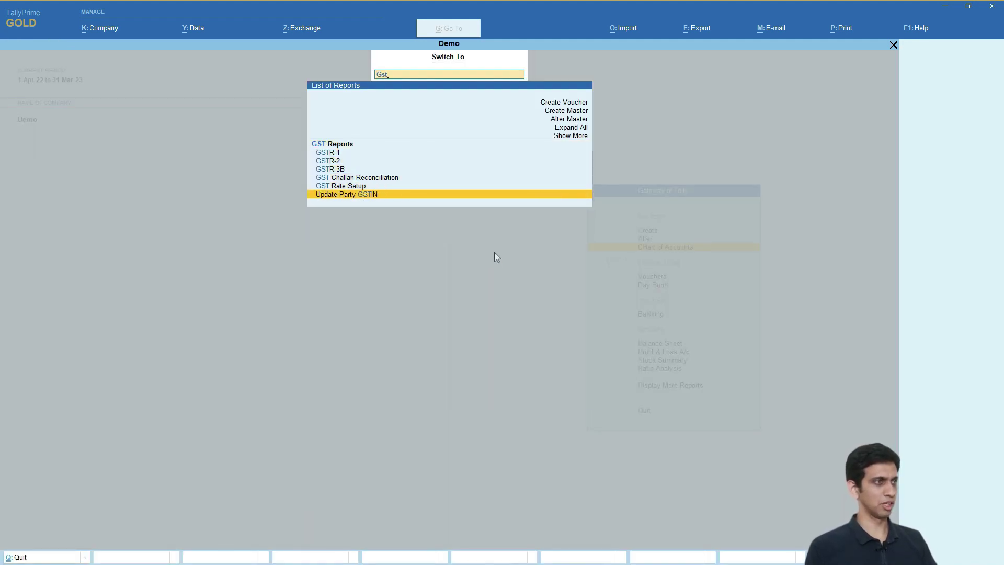
key("Return")
key("Down")
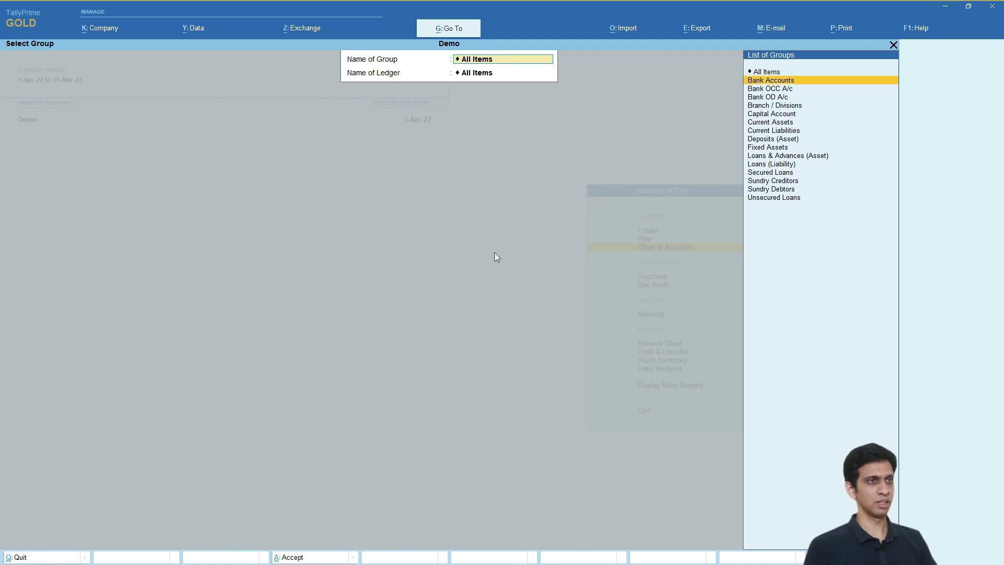
key("Down")
key("Down")
key("Down")
key("Down")
key("Down")
key("Down")
key("Down")
key("Down")
key("Down")
key("Down")
key("Down")
key("Down")
key("Down")
key("Return")
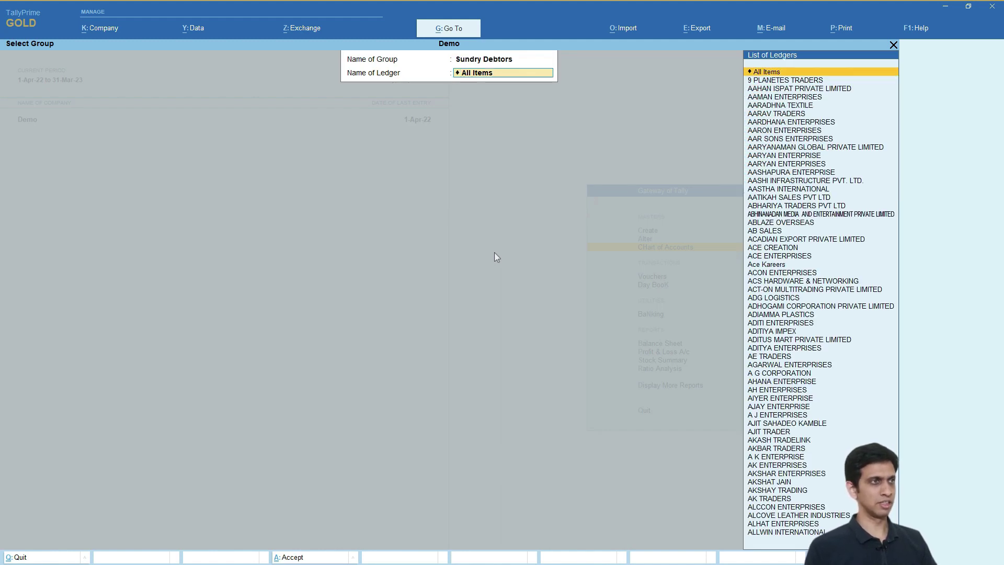
key("Return")
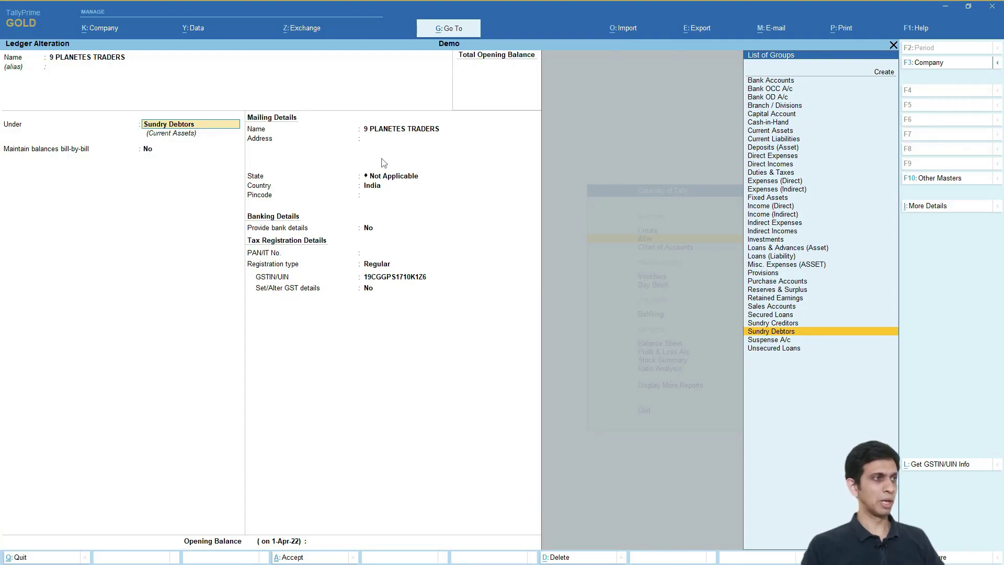
- Quit the 9 PLANETES TRADERS alteration without saving and return to Gateway of Tally
left_click(379, 179)
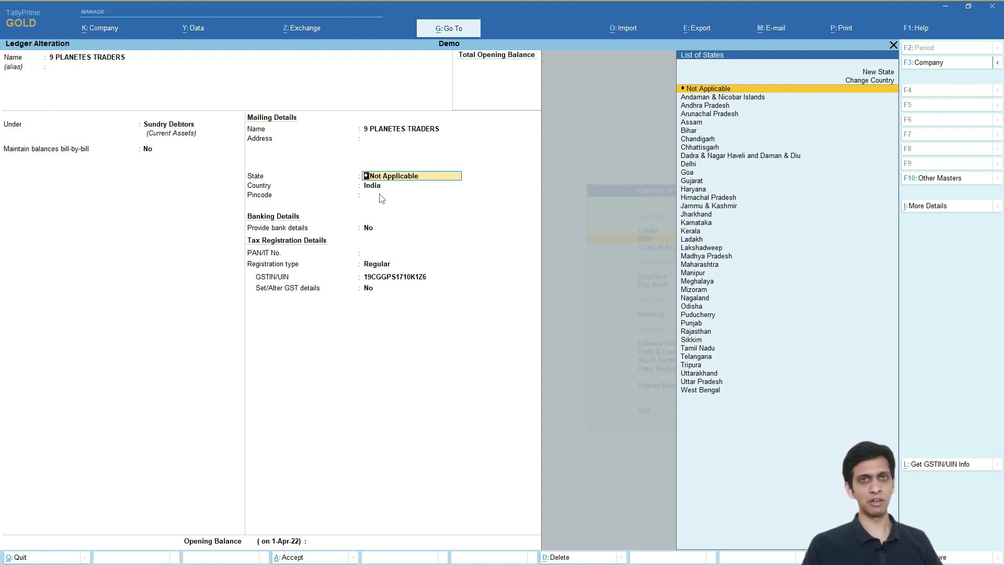
key("Escape")
key("Escape")
key("Return")
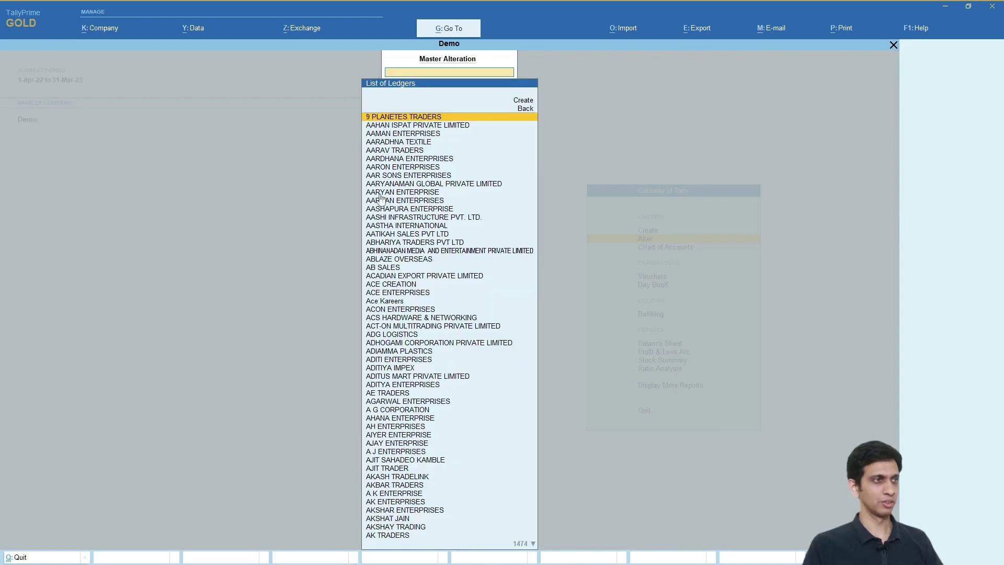
key("Escape")
key("Escape")
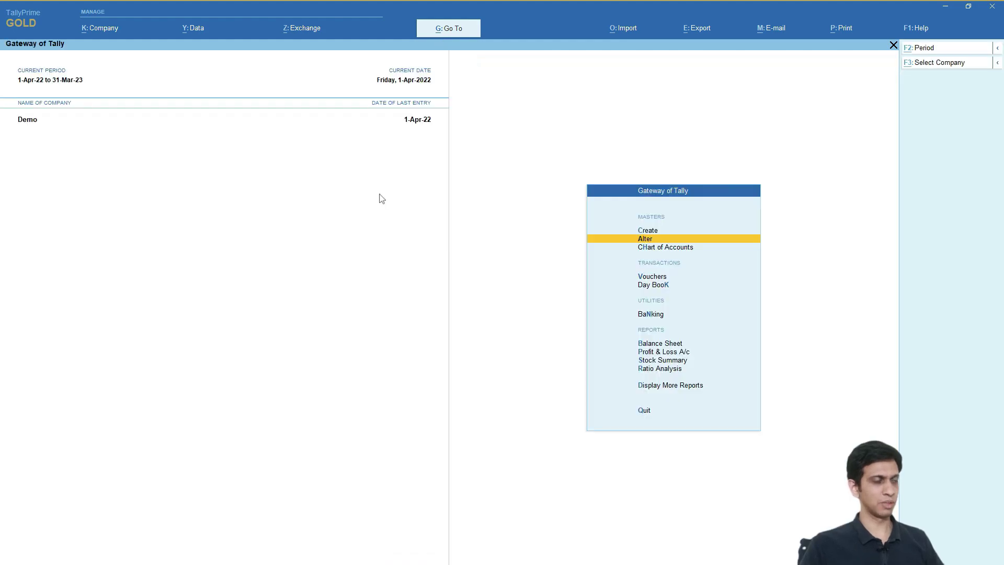
- Switch to the Excel-to-Tally-GSTN-Update.xlsx workbook in Excel
key("alt+Tab")
key("alt+Tab")
key("alt+Tab")
key("alt+shift+Tab")
key("alt+Tab")
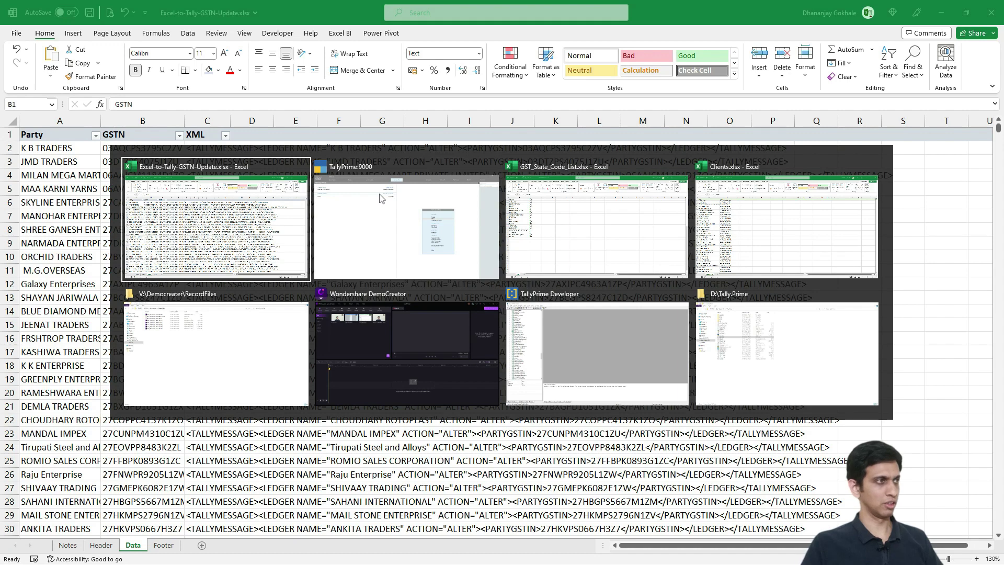
- Copy the State Name and State Code list from GST_State_Code_List.xlsx
key("Escape")
key("alt+Tab")
key("alt+Tab")
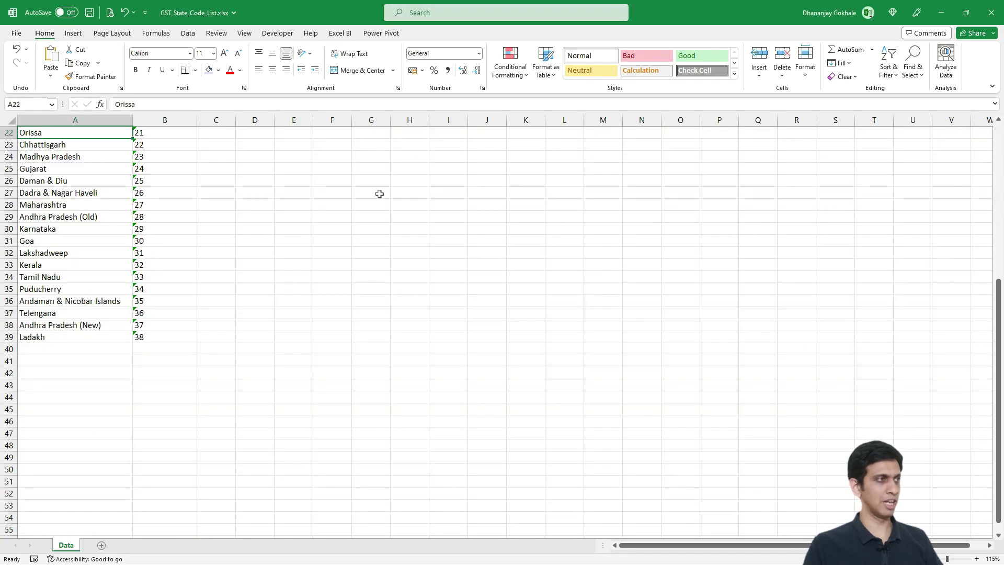
scroll(172, 231, "up", 7)
key("ctrl+Home")
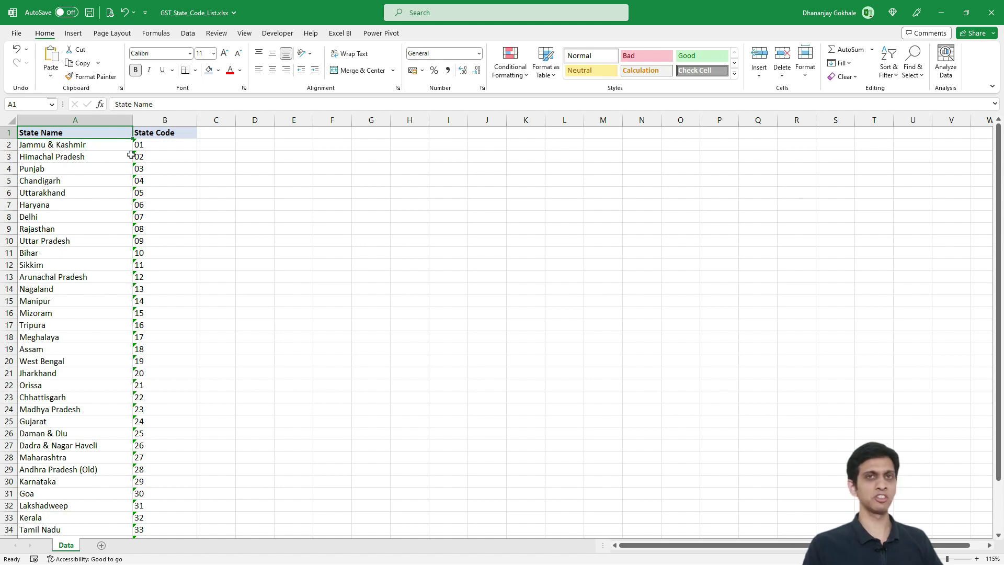
right_click(66, 547)
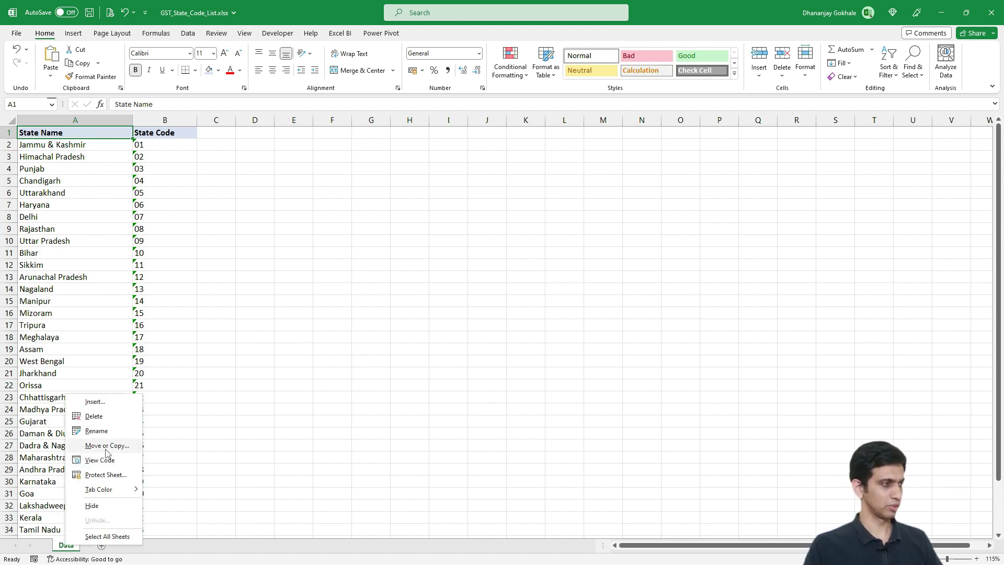
key("Escape")
key("shift+Right")
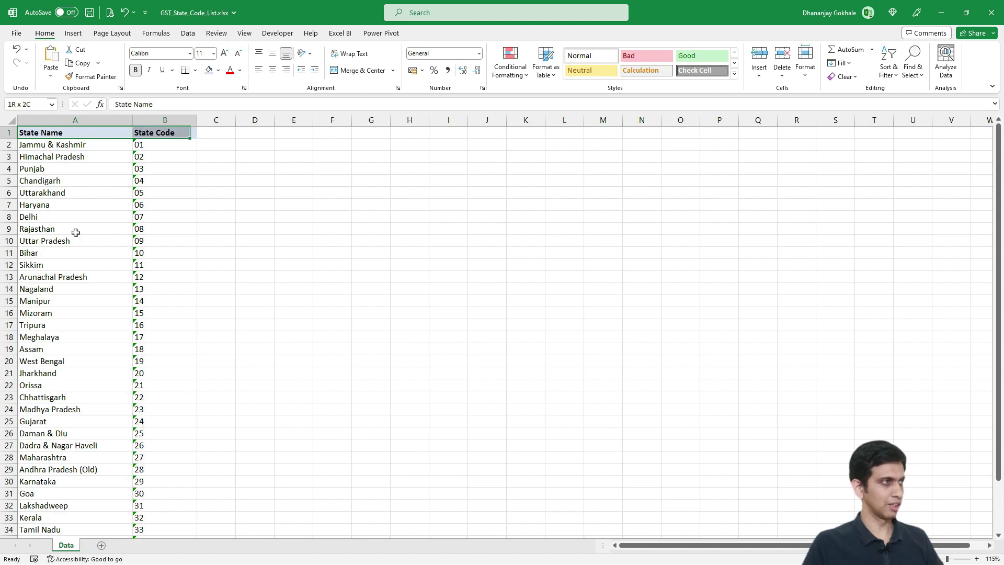
key("ctrl+shift+Down")
key("ctrl+c")
- Paste the state list into a new Sheet1 of Excel-to-Tally-GSTN-Update.xlsx and return to Data
key("alt+Tab")
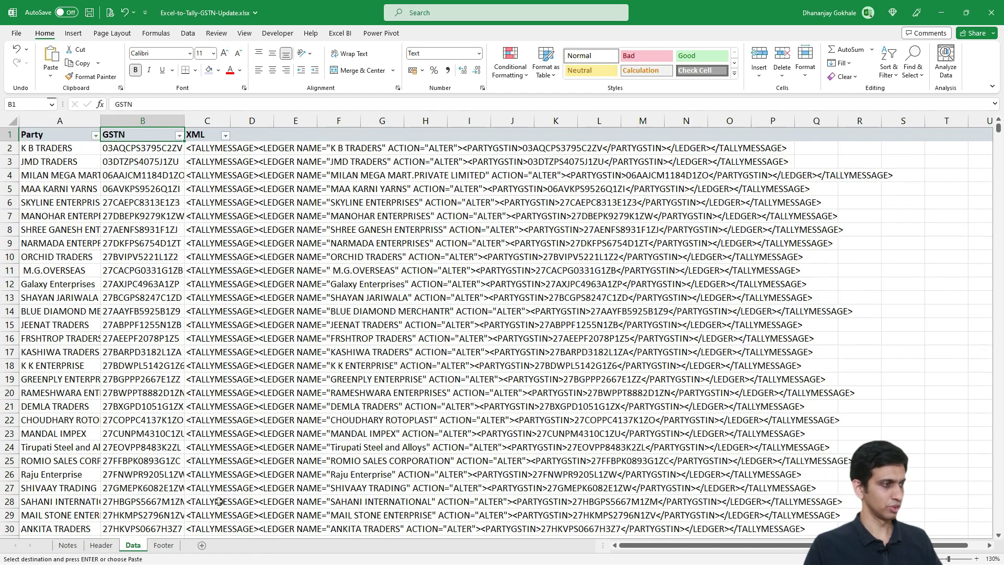
left_click(202, 545)
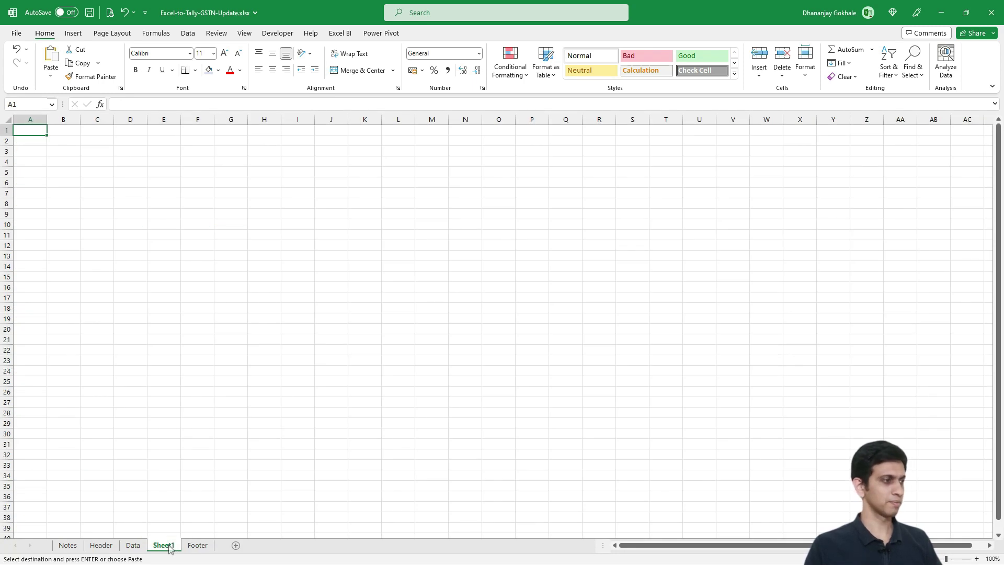
key("ctrl+v")
left_click(95, 176)
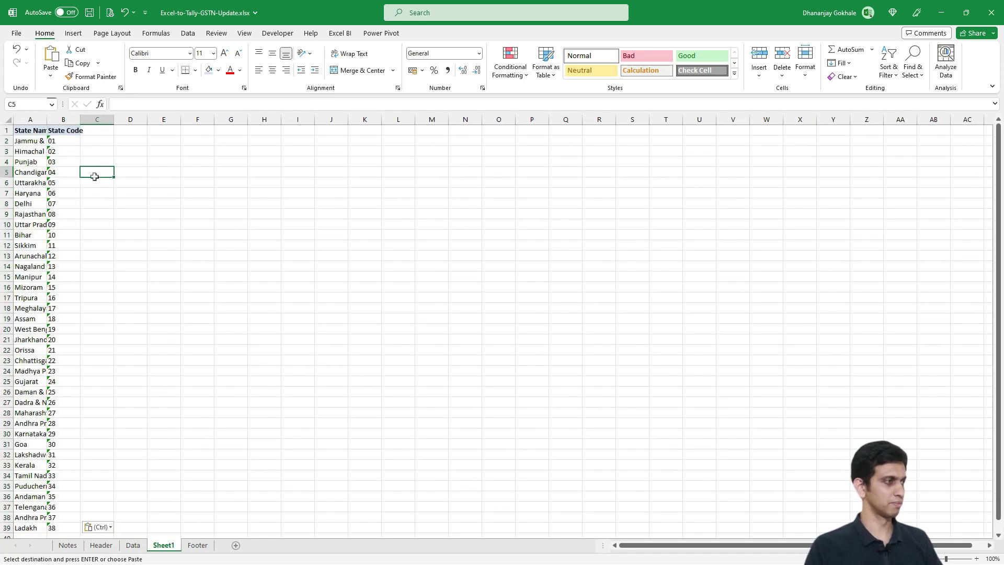
left_click(133, 545)
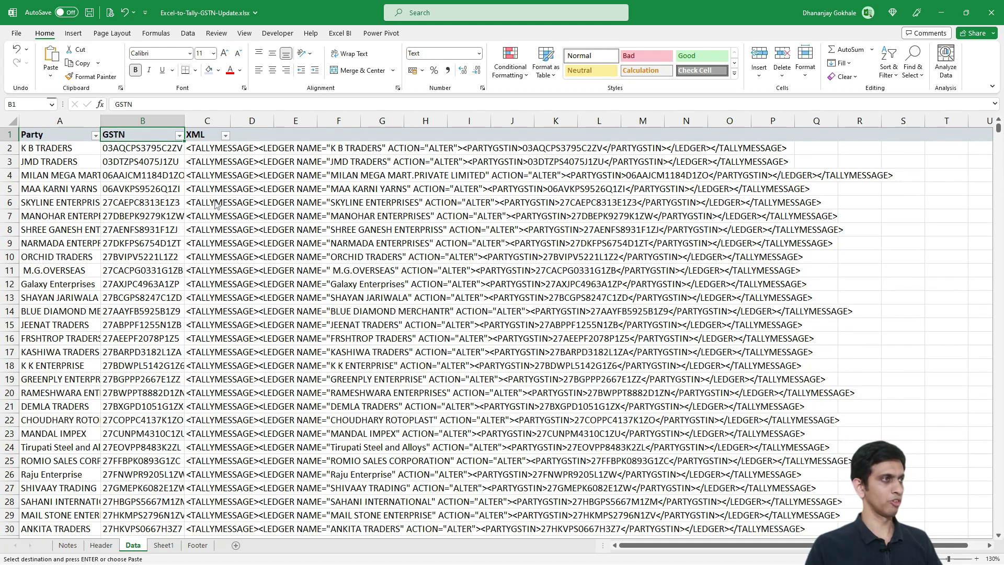
left_click(296, 136)
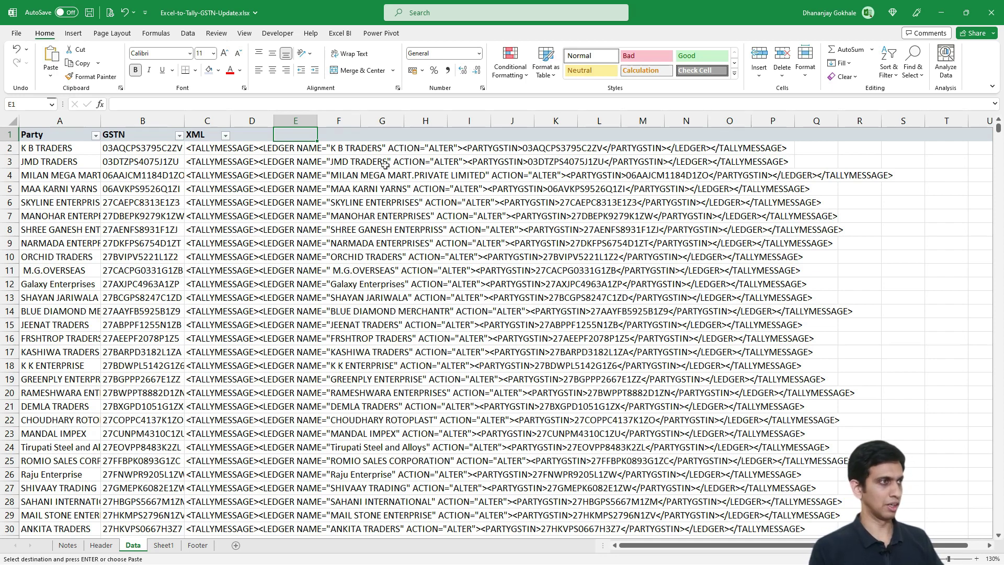
- Insert two blank columns before the XML column
key("Right")
key("Right")
key("Right")
key("Left")
key("Left")
key("Left")
key("Left")
key("Left")
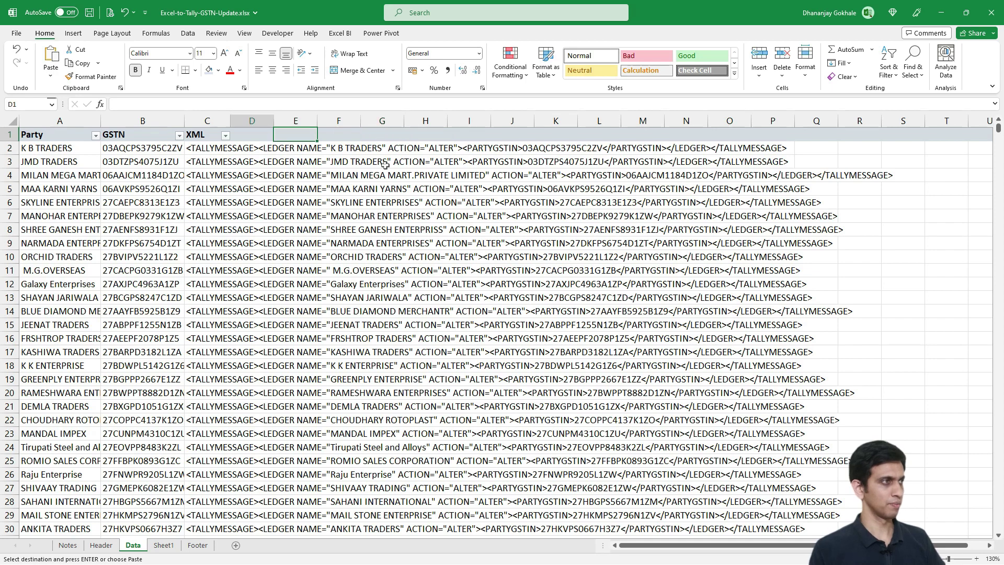
key("ctrl+space")
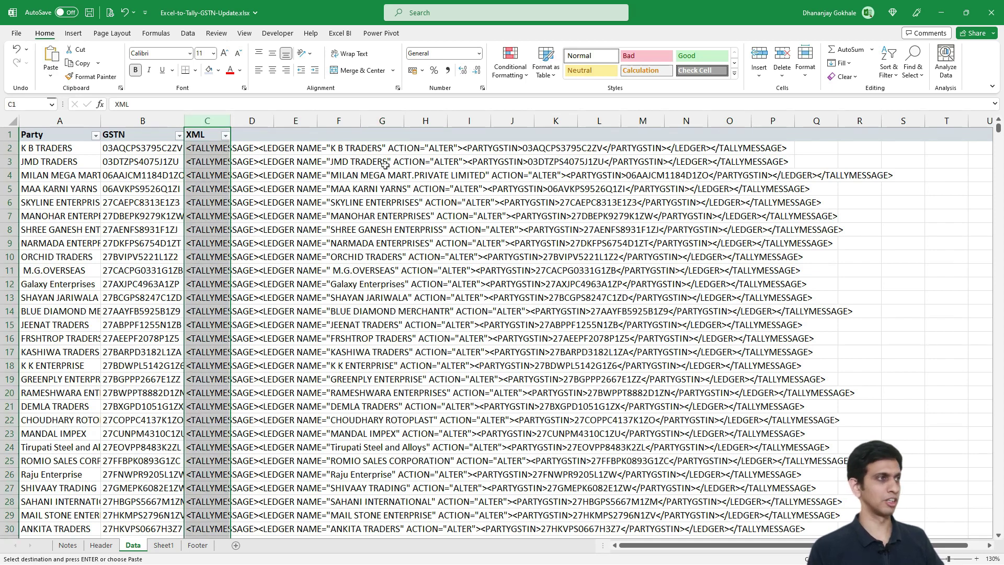
key("ctrl+shift+equal")
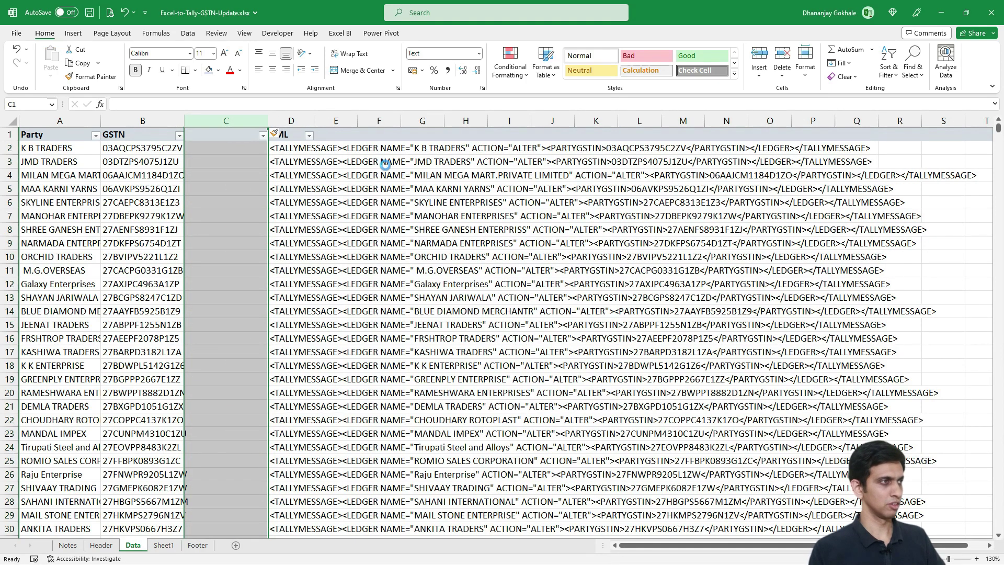
key("ctrl+shift+equal")
- Head column C 'Code' and fill =LEFT(B2,2) down to extract each GSTIN's state code
type("C")
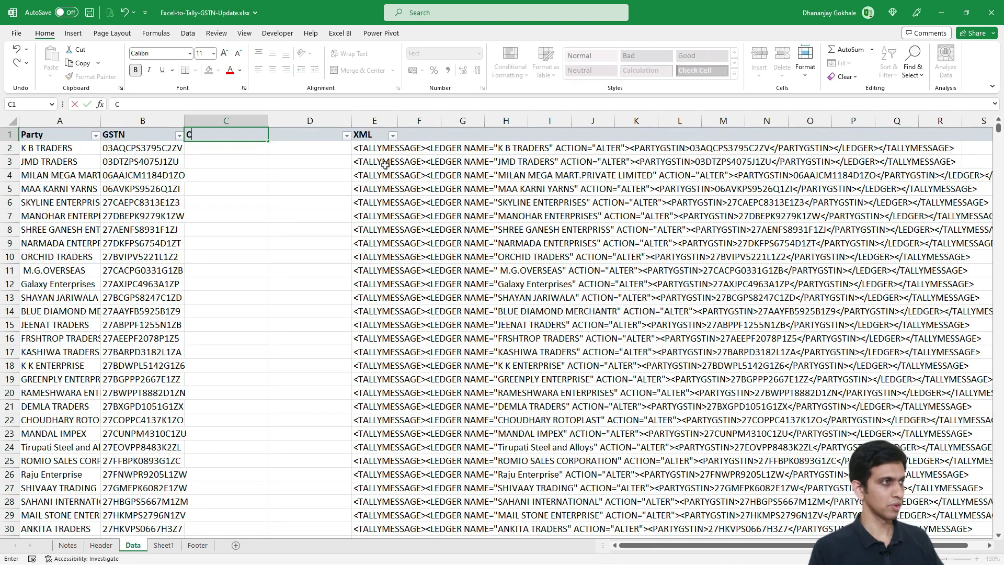
type("ode")
key("Return")
type("=LEFT(")
key("Left")
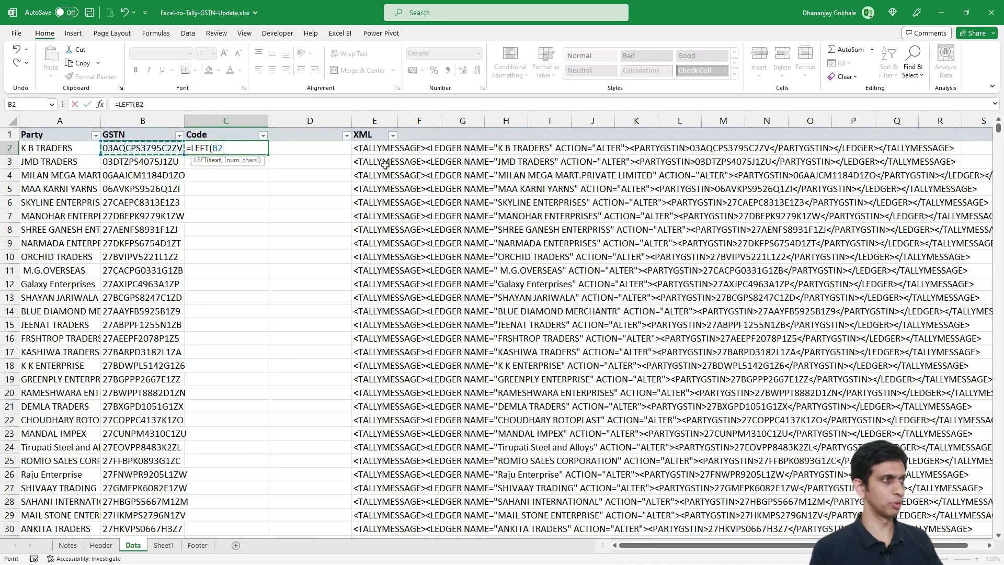
type(",2)")
key("Return")
key("Up")
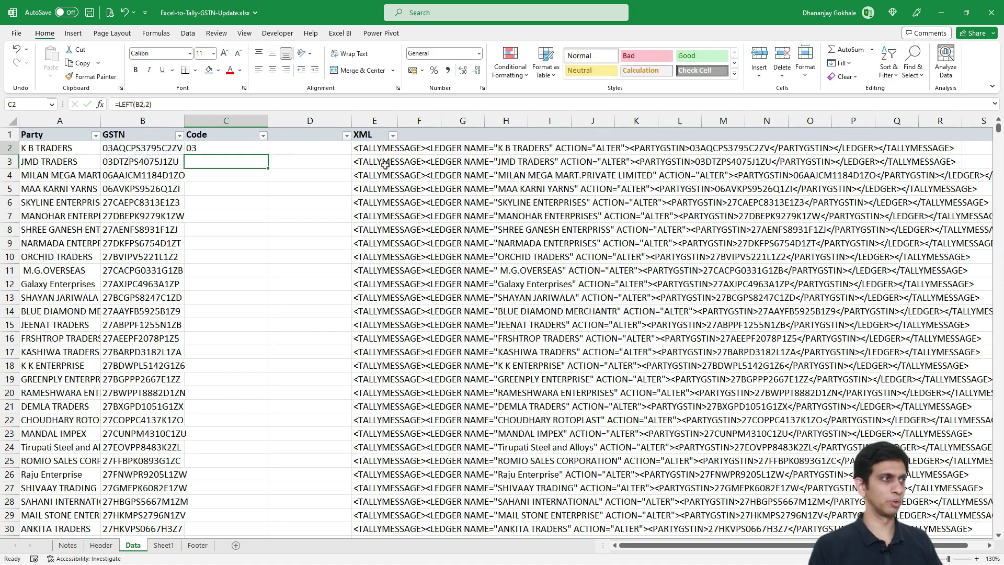
double_click(272, 155)
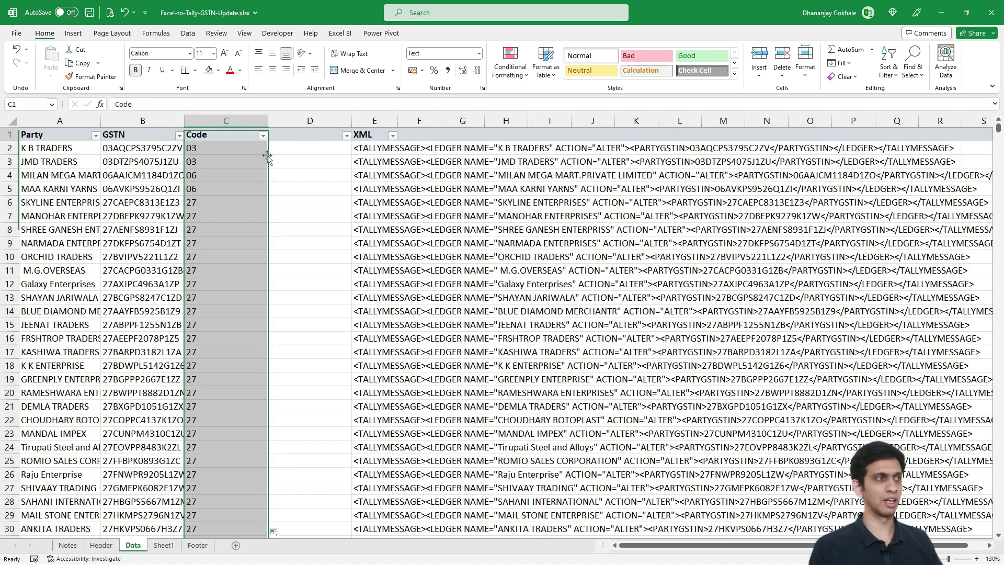
key("Up")
- Head column D 'State Name' and enter =XLOOKUP(C2,Sheet1!B:B,Sheet1!A:A) in D2
key("Right")
key("Down")
key("Up")
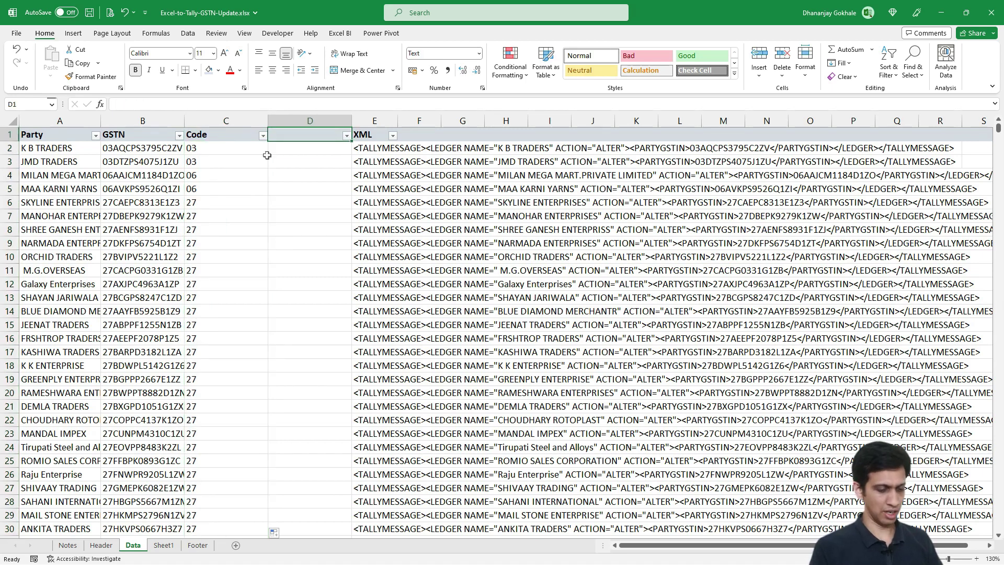
type("Sta")
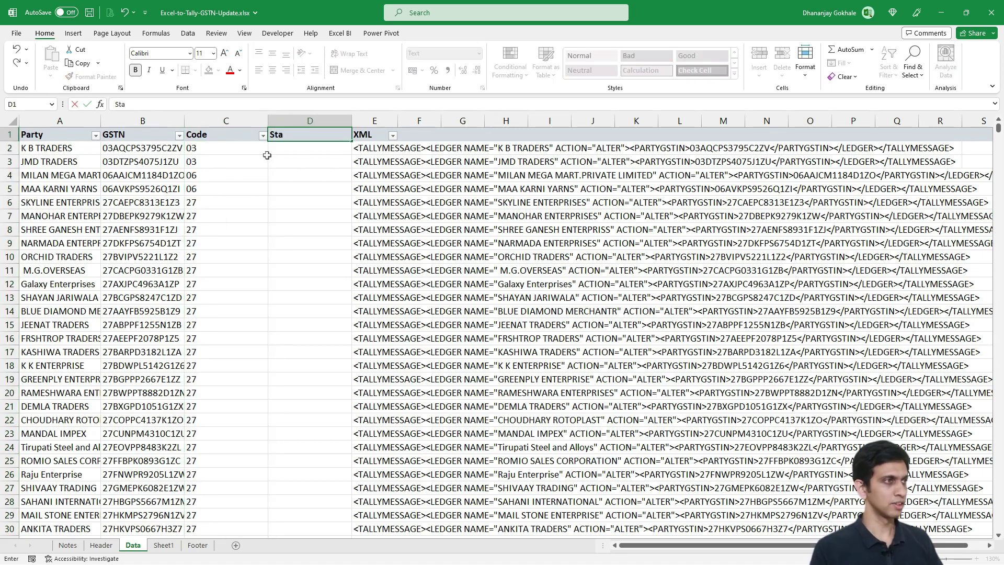
type("te Name")
key("Return")
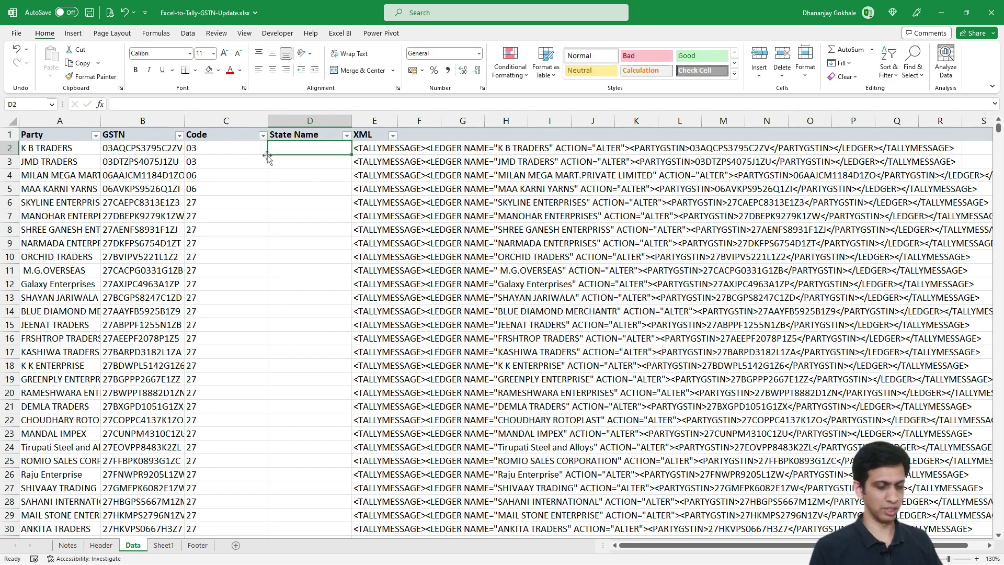
type("=XLOOKUP(")
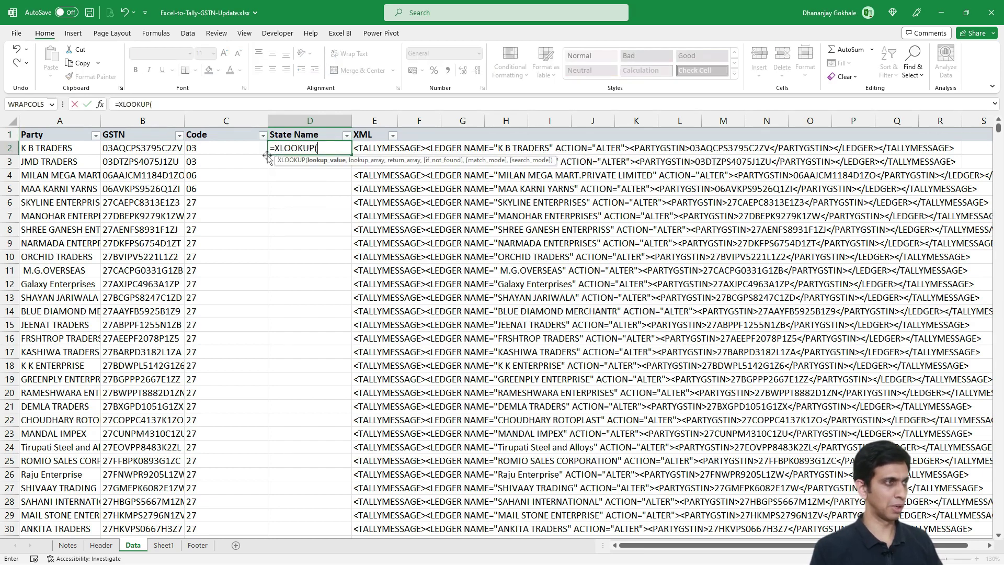
left_click(213, 146)
type(",")
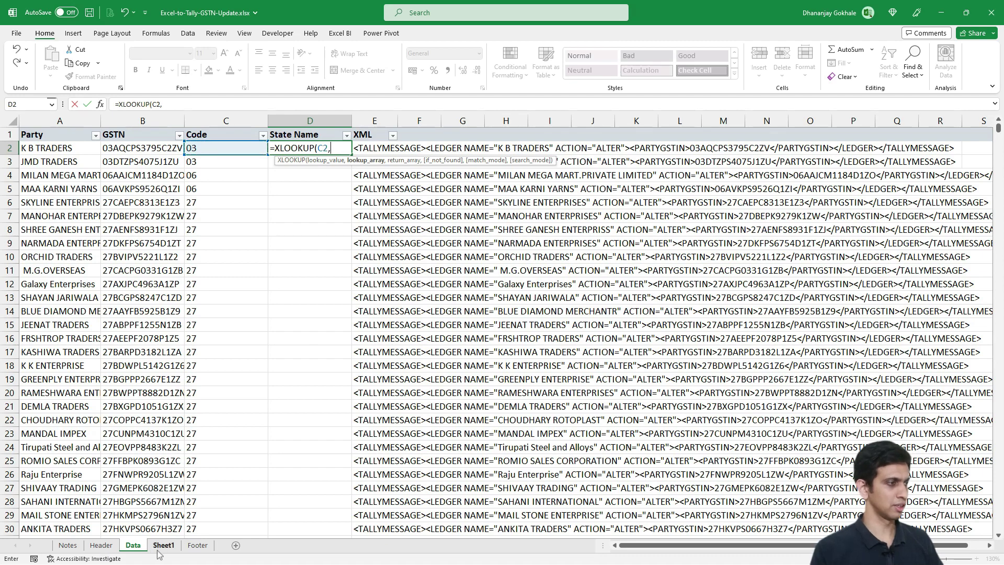
left_click(163, 547)
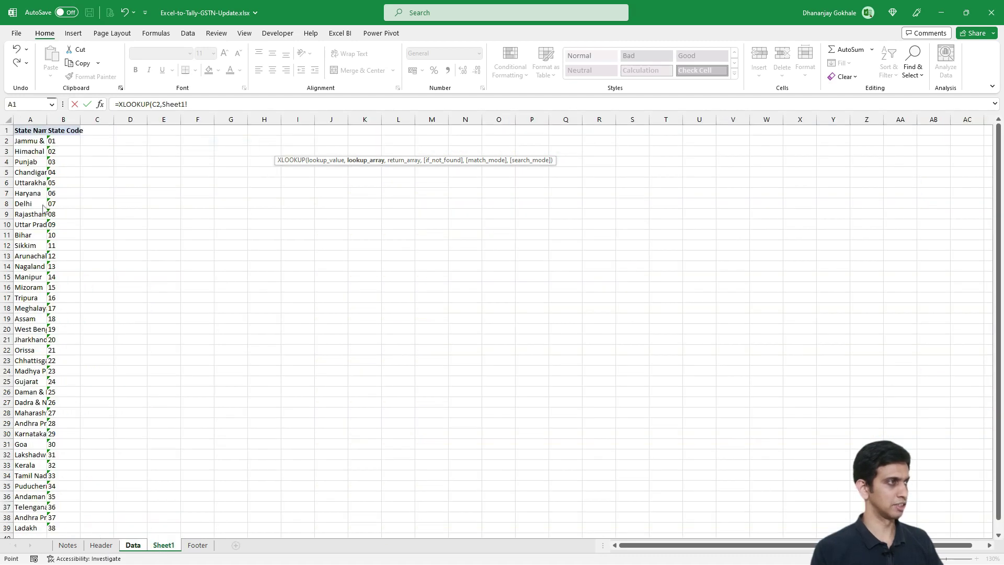
left_click(59, 120)
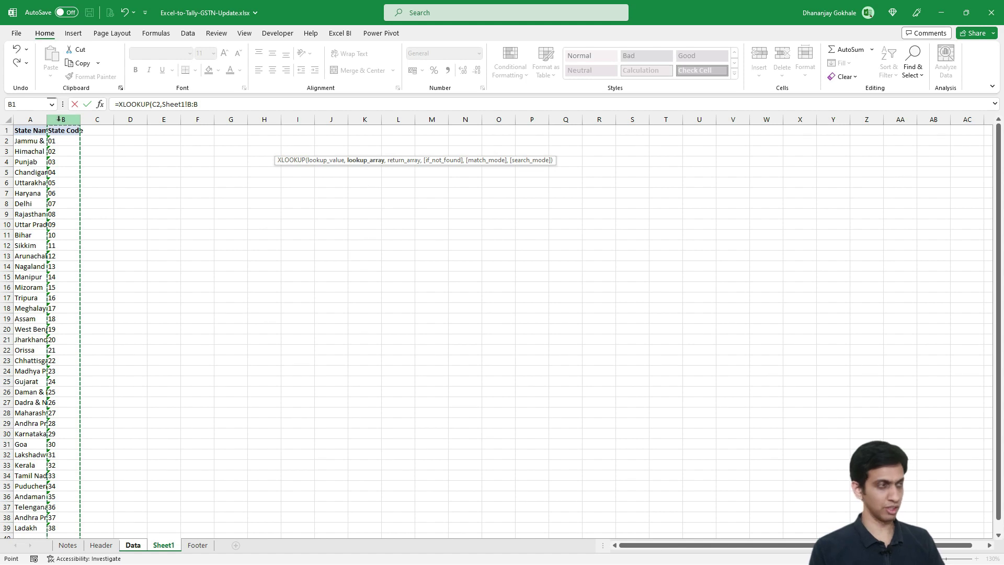
type(",")
left_click(29, 116)
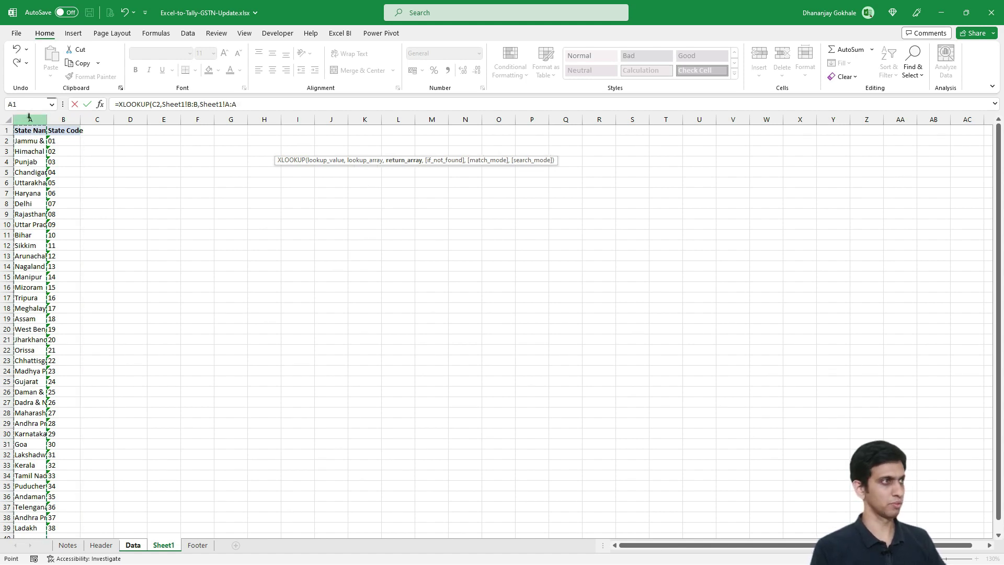
type(")")
key("Return")
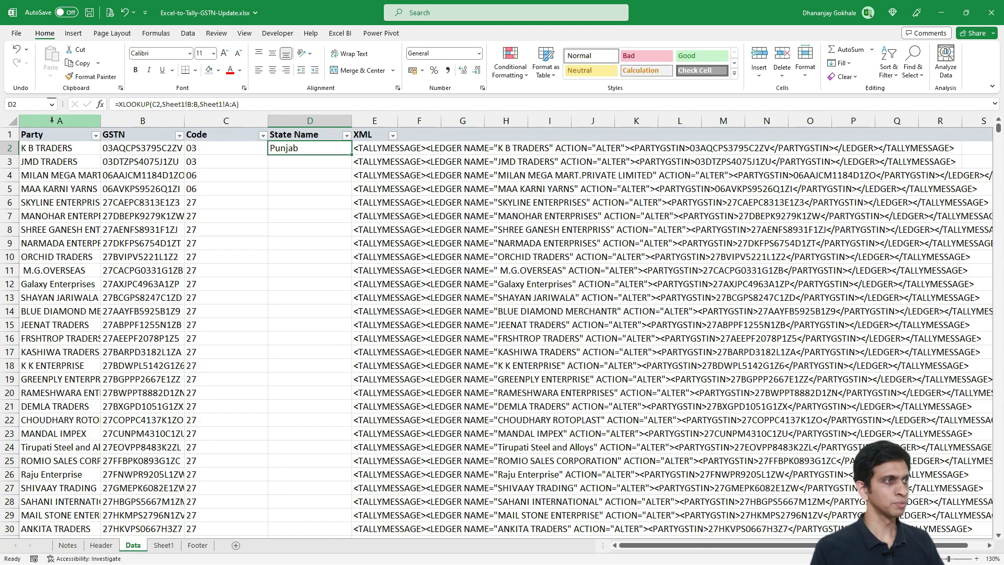
- Fill the XLOOKUP down column D to show each party's state
double_click(351, 156)
left_click(245, 202)
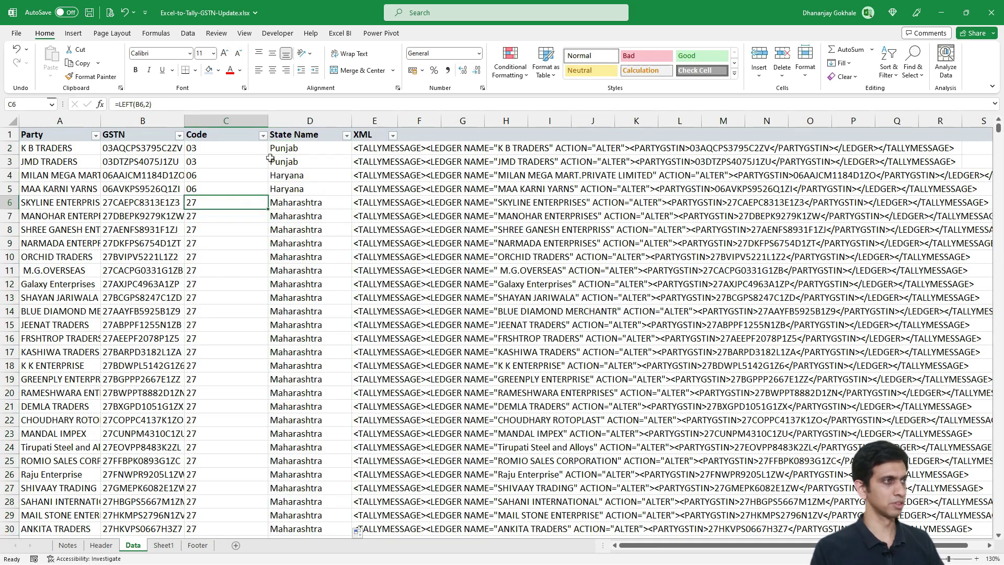
key("Up")
key("Up")
key("Up")
key("Right")
key("Up")
key("Up")
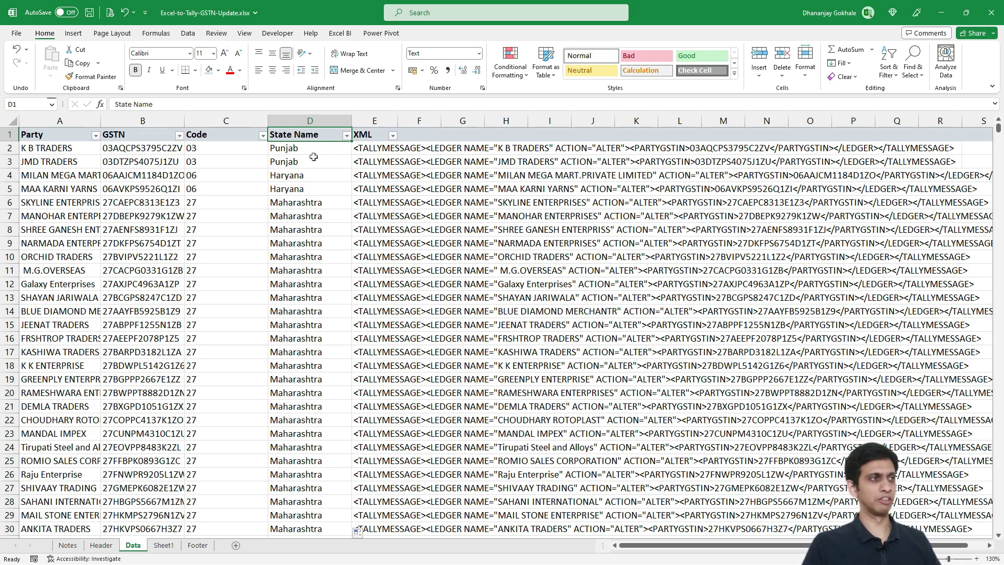
- Filter State Name to exclude Delhi, Gujarat, Maharashtra and Rajasthan
key("alt+Down")
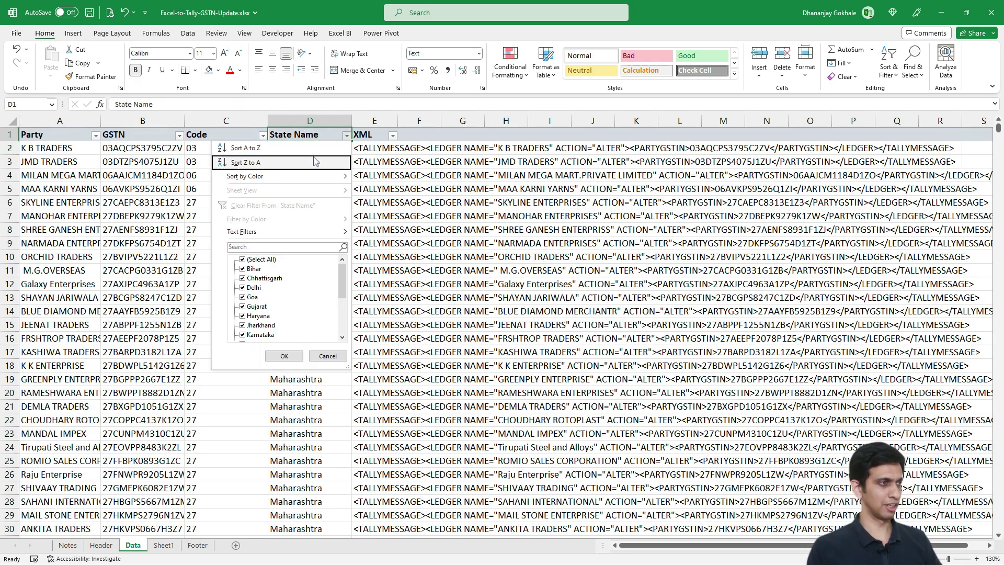
key("space")
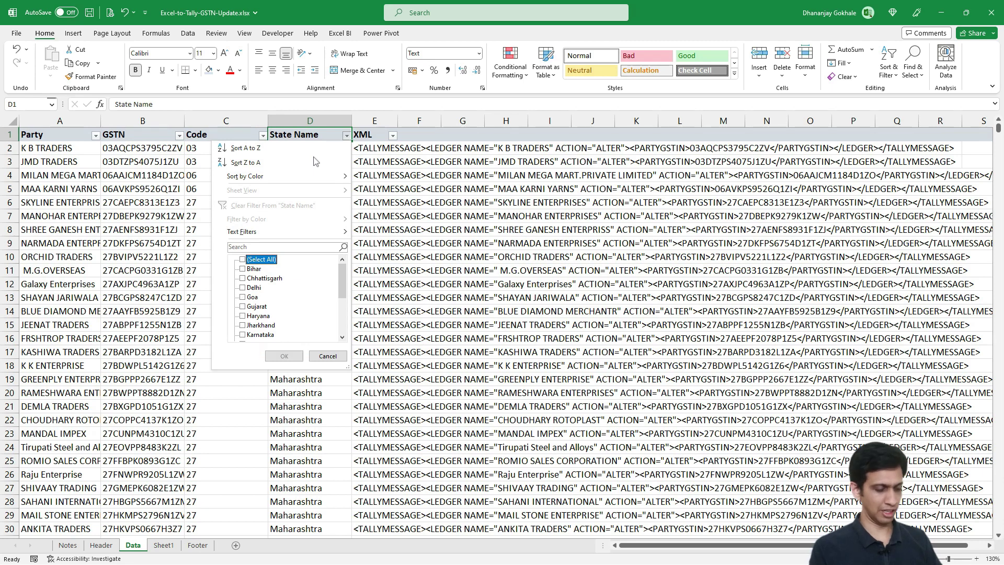
key("space")
key("Down")
key("Up")
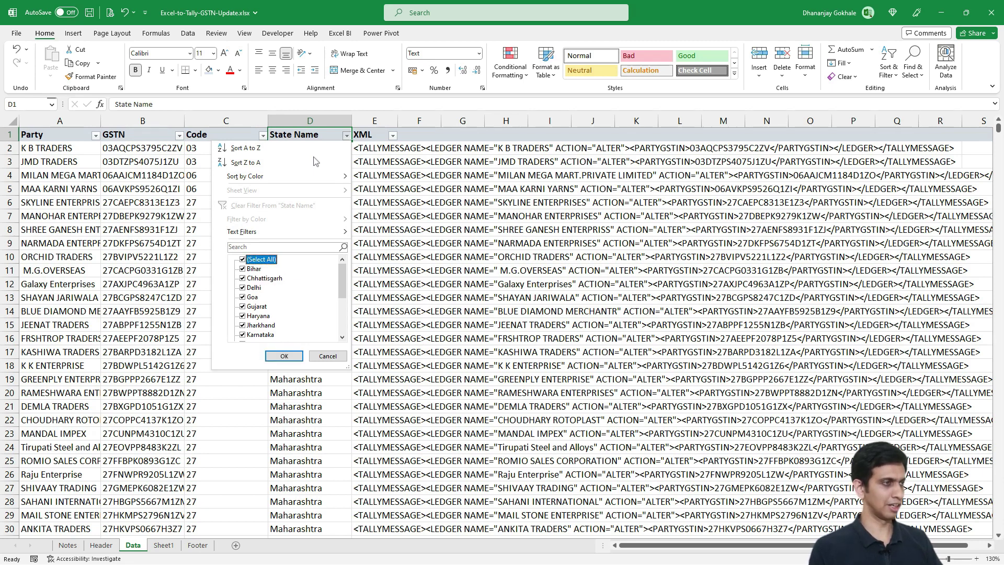
key("Down")
key("Down")
key("Down")
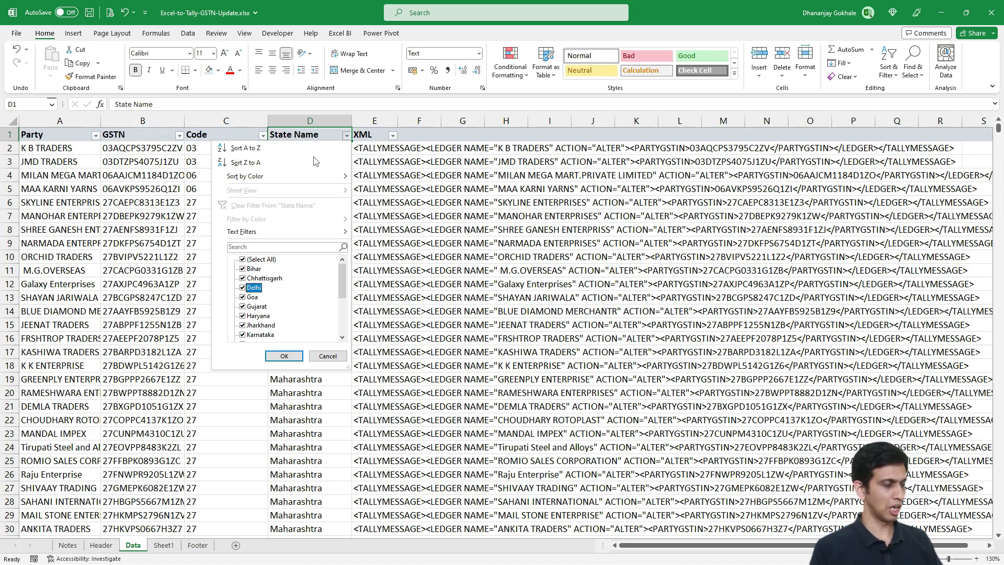
key("Down")
key("Down")
key("Down")
key("Down")
key("Down")
key("Down")
key("Down")
key("Down")
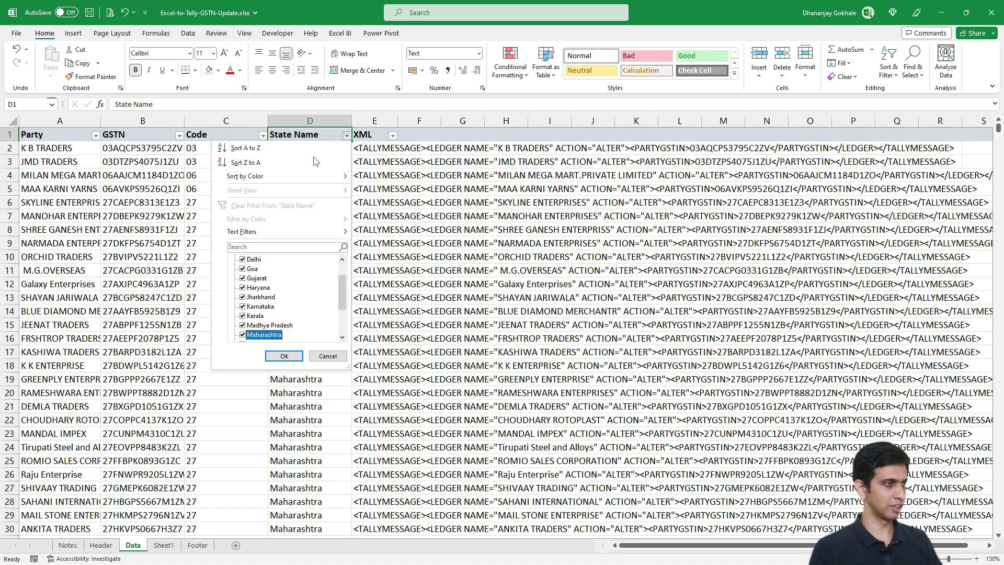
key("Up")
key("Up")
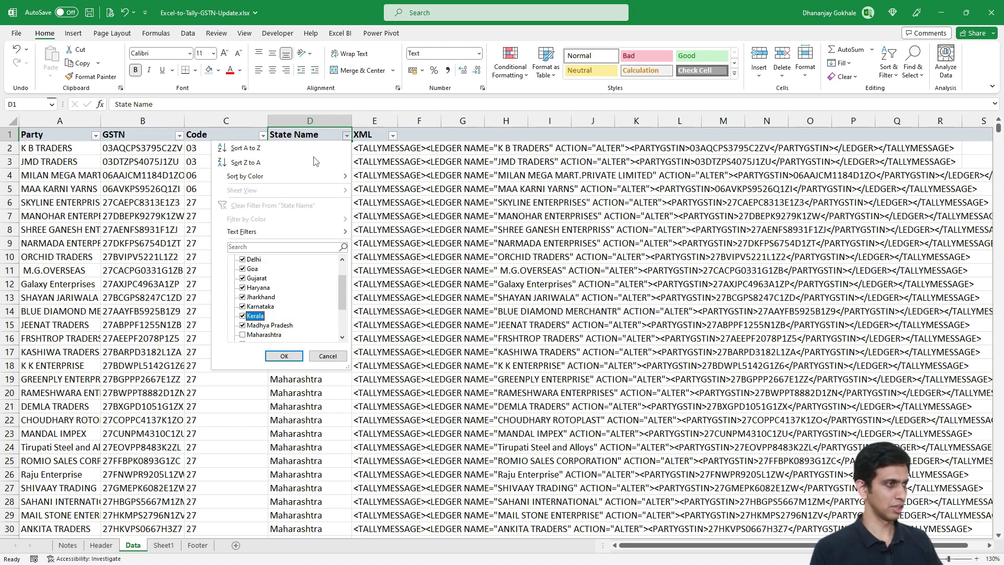
key("Down")
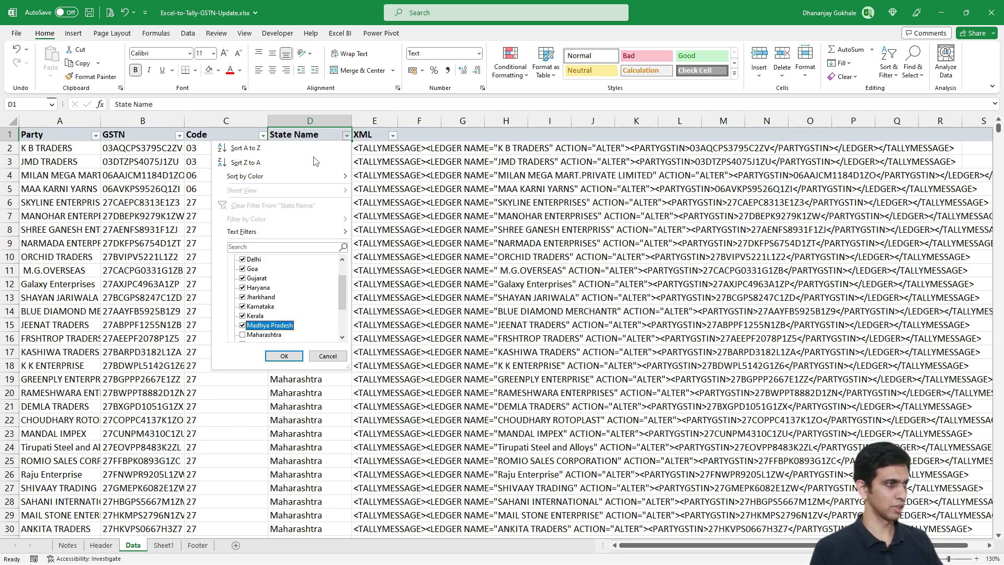
key("Up")
key("Up")
key("Up")
key("Up")
key("Up")
key("space")
key("Up")
key("Up")
key("Down")
key("Down")
key("Down")
key("Down")
key("Down")
key("Down")
key("Down")
key("Down")
key("Down")
key("Down")
key("Down")
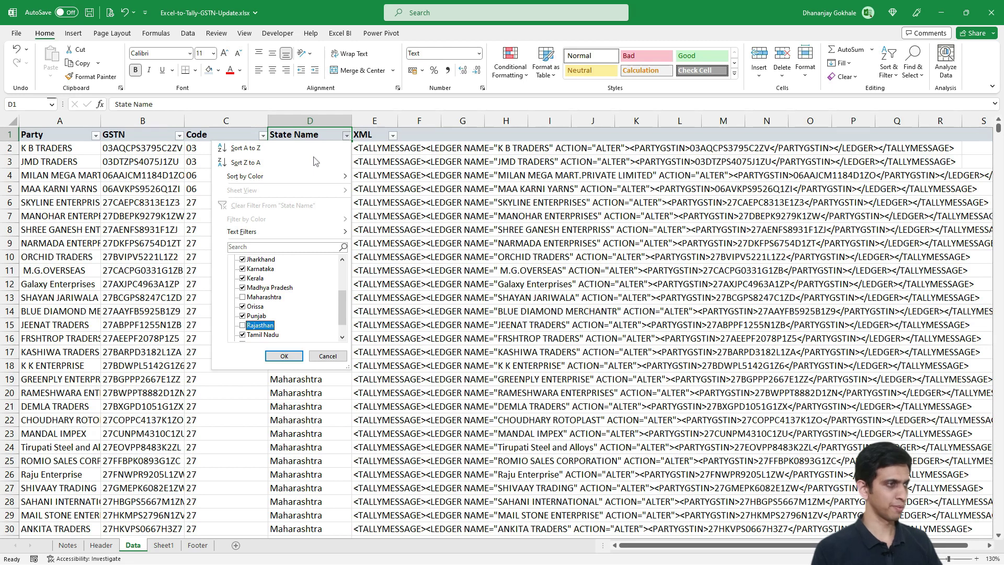
left_click(287, 356)
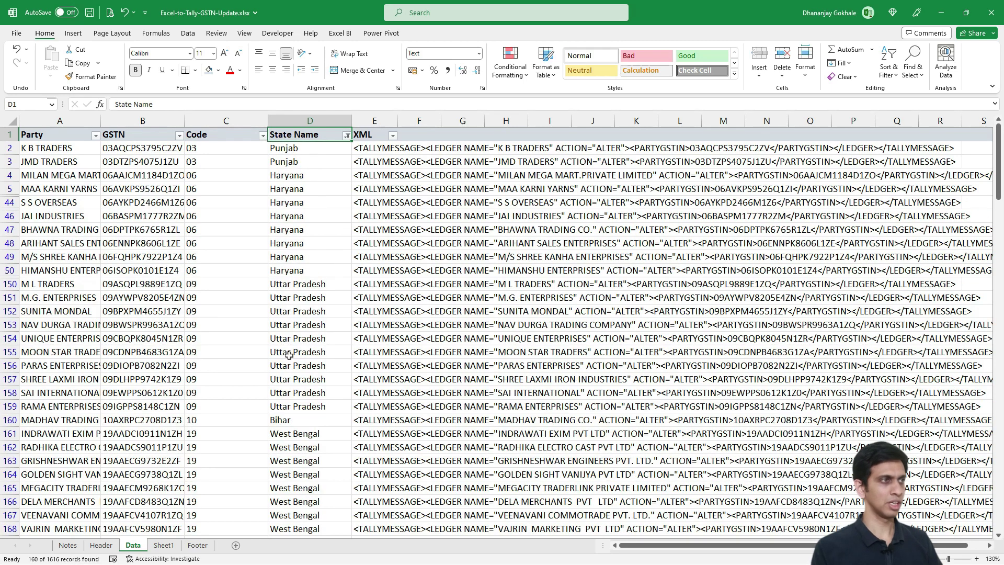
- Select the 160 filtered party rows from D2 down to the last row
key("Down")
key("Down")
key("Up")
key("ctrl+shift+Down")
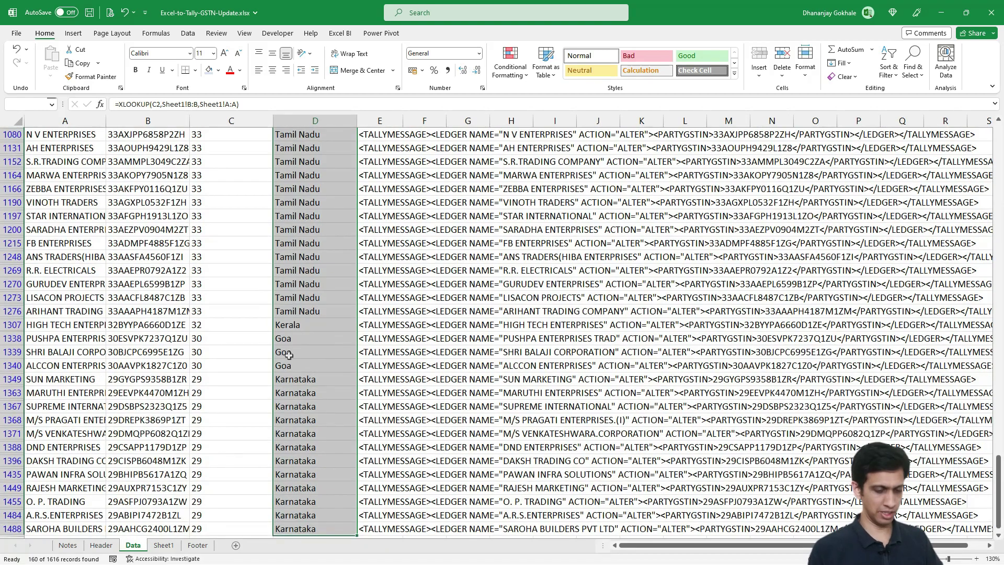
key("ctrl+BackSpace")
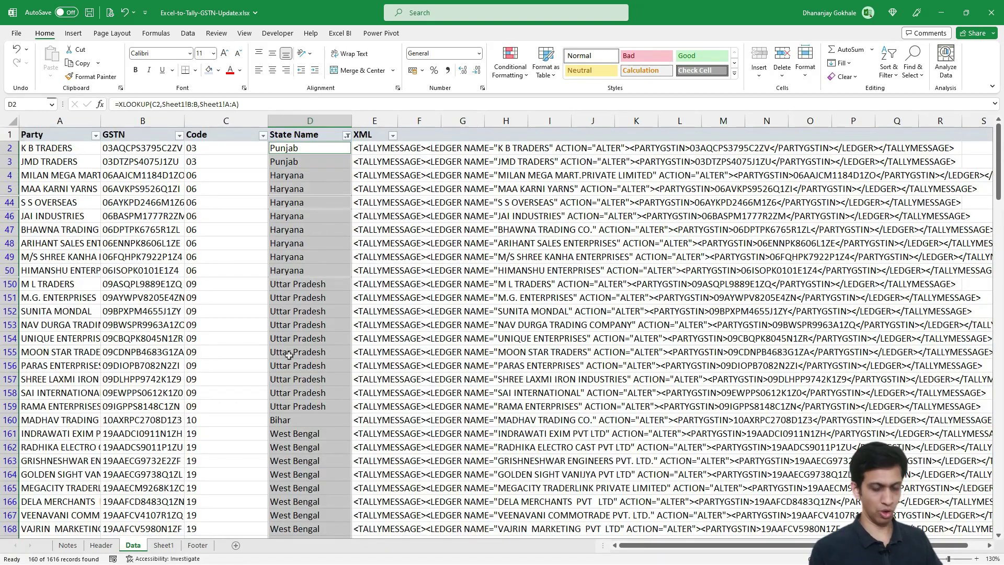
- Delete the 160 visible other-state rows as entire sheet rows
key("ctrl+v")
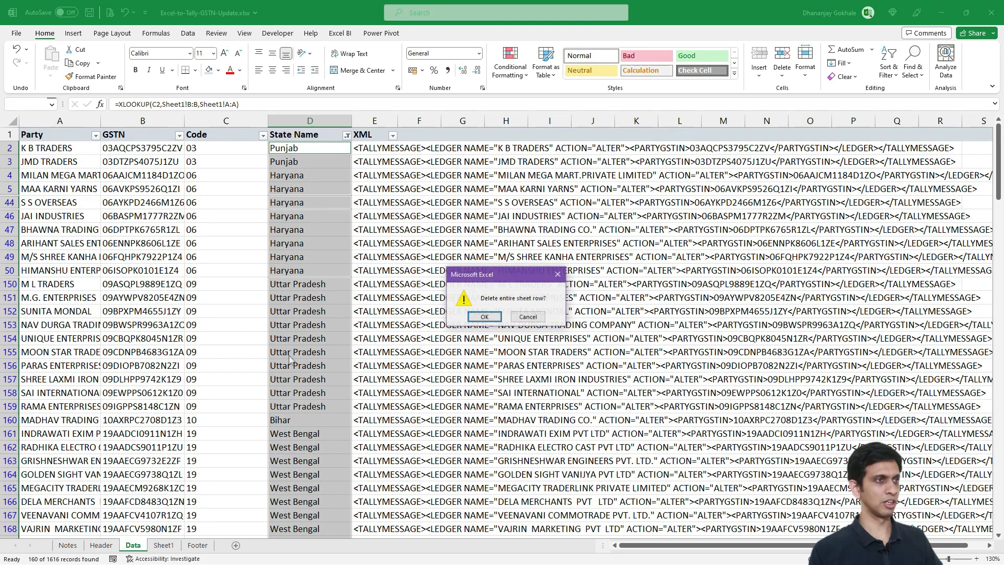
key("Return")
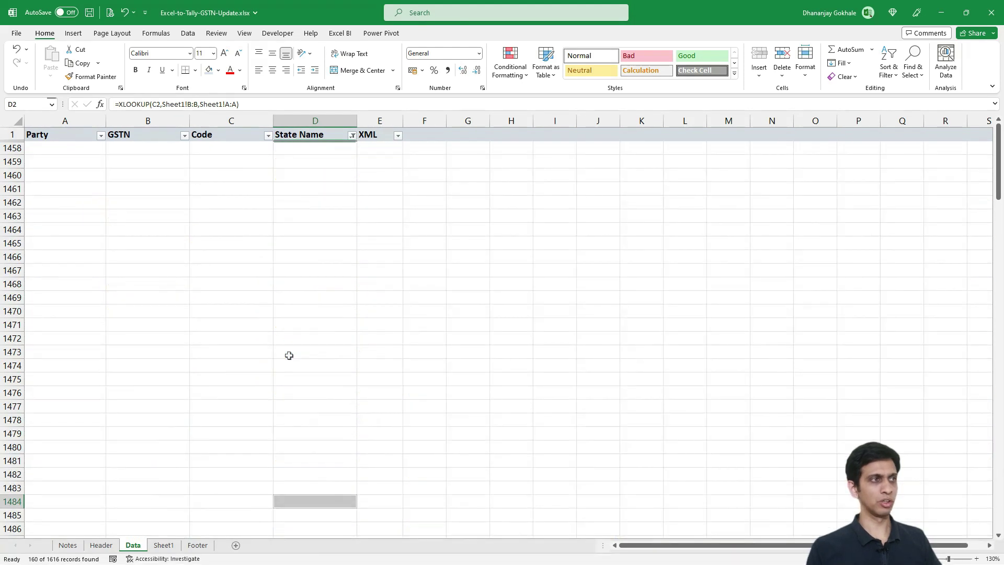
key("ctrl+Up")
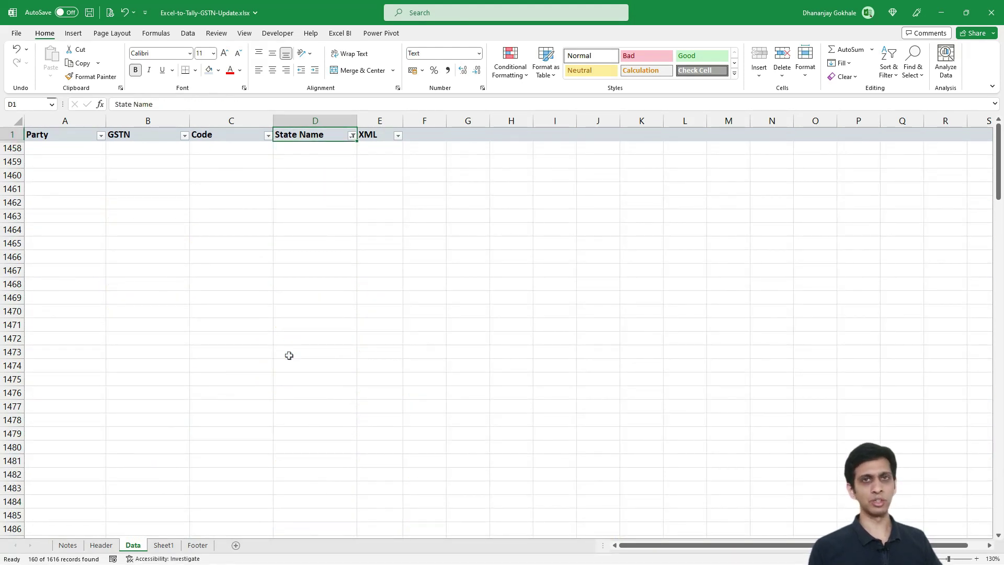
- Clear the State Name filter and check that only the four states remain
key("alt+Down")
key("Down")
key("Down")
key("Down")
key("Down")
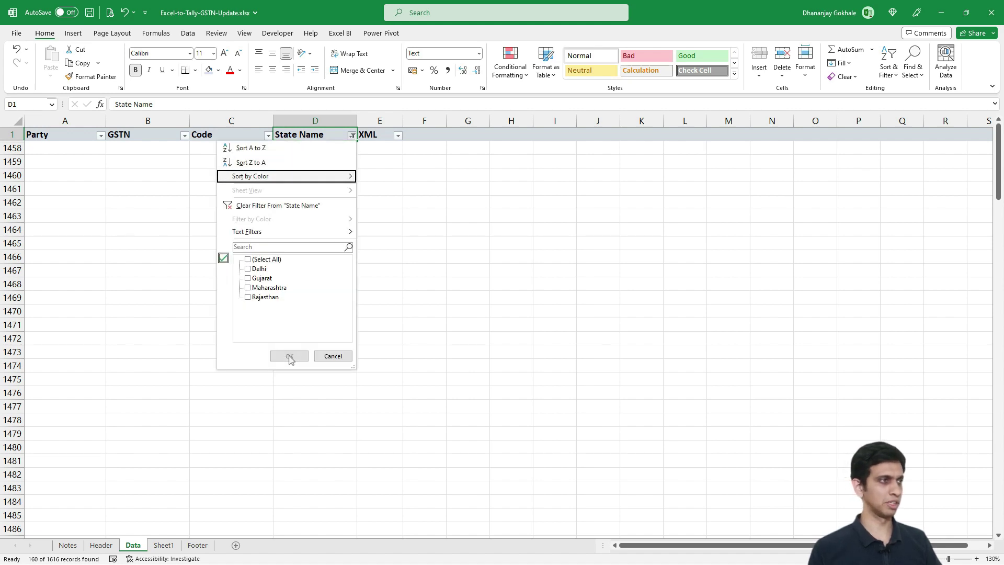
key("Down")
key("Return")
key("alt+Down")
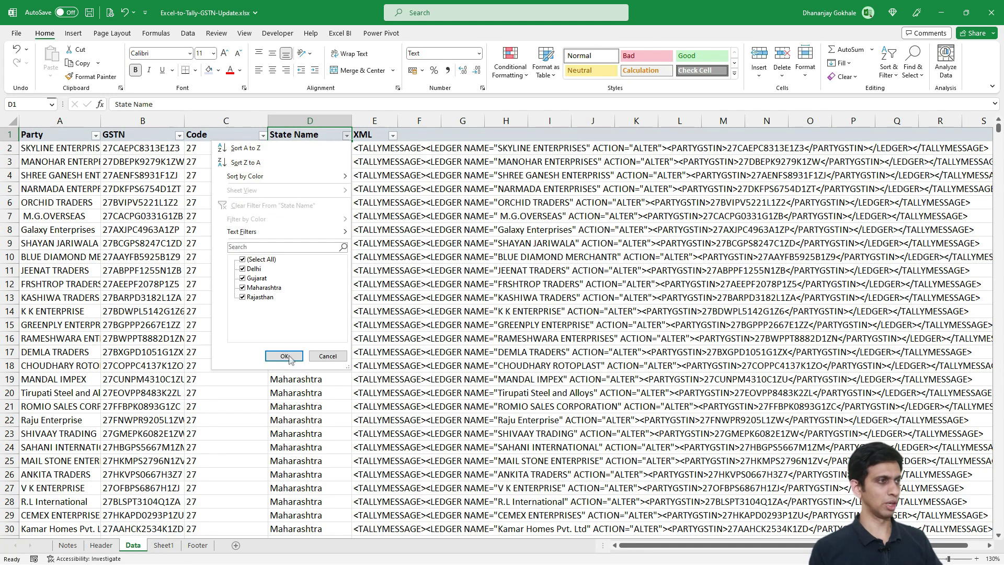
key("Down")
key("Down")
key("Down")
key("Down")
key("Down")
key("Down")
key("Down")
key("Down")
key("Down")
key("Down")
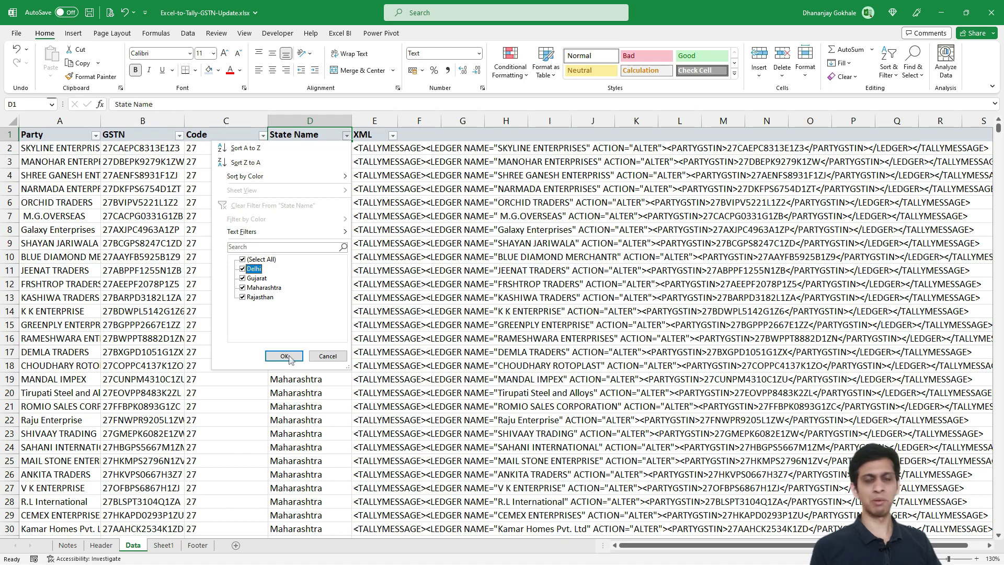
key("Return")
key("Down")
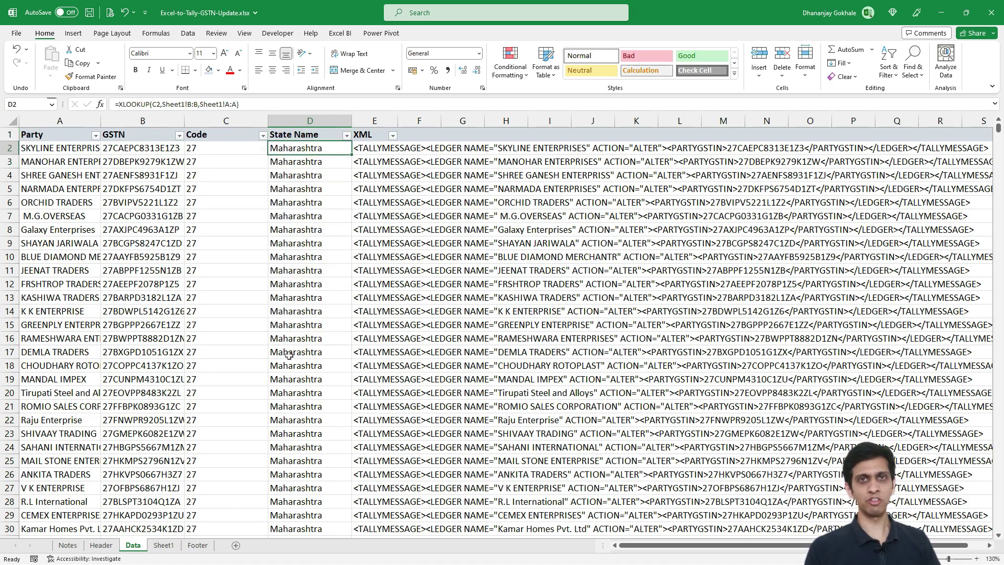
- Save the workbook, review the XML lines in column E, and switch to TallyPrime Developer
key("Down")
key("Down")
key("Right")
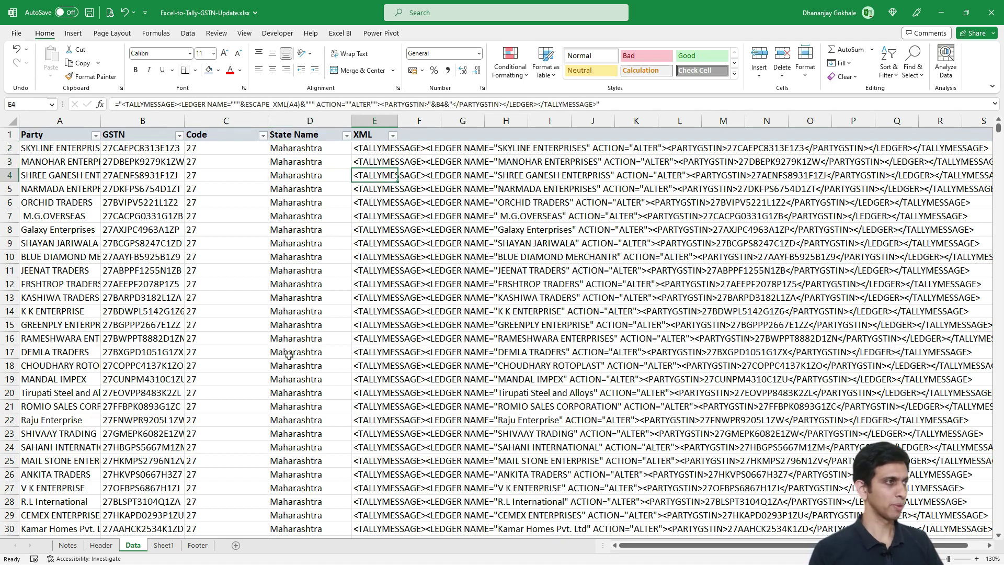
key("Up")
key("Up")
key("Up")
key("ctrl+s")
key("Down")
key("Down")
key("Right")
key("Right")
key("Right")
key("Right")
key("Right")
key("Right")
key("Right")
key("Right")
key("Right")
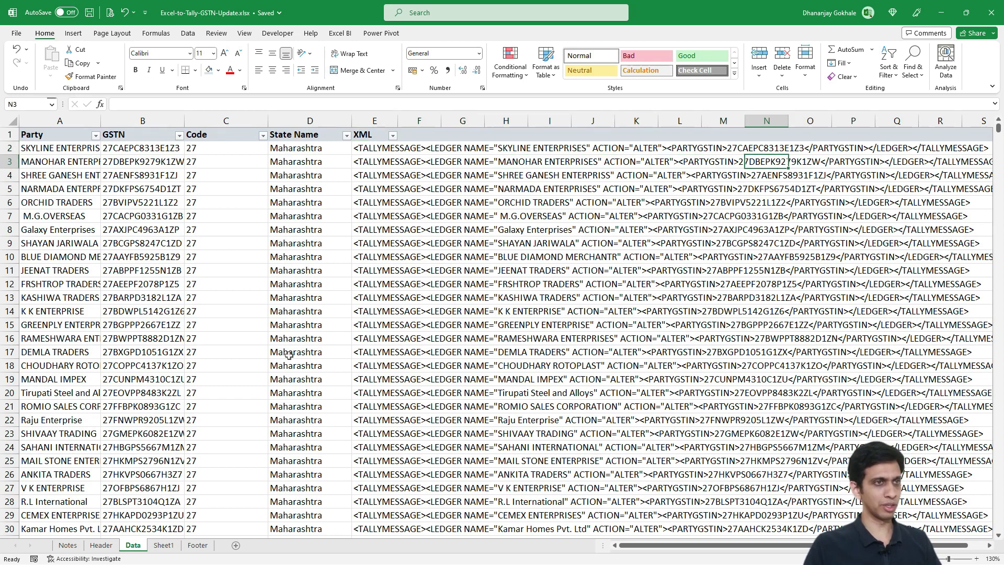
key("Up")
key("Left")
key("Left")
key("Left")
key("Left")
key("Left")
key("Left")
key("Left")
key("Left")
key("Left")
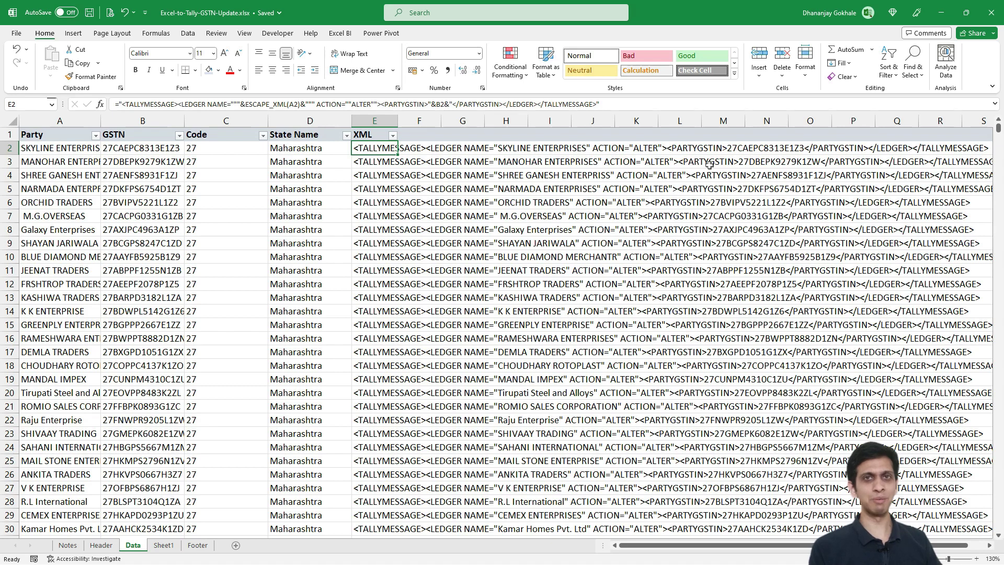
key("alt+Tab")
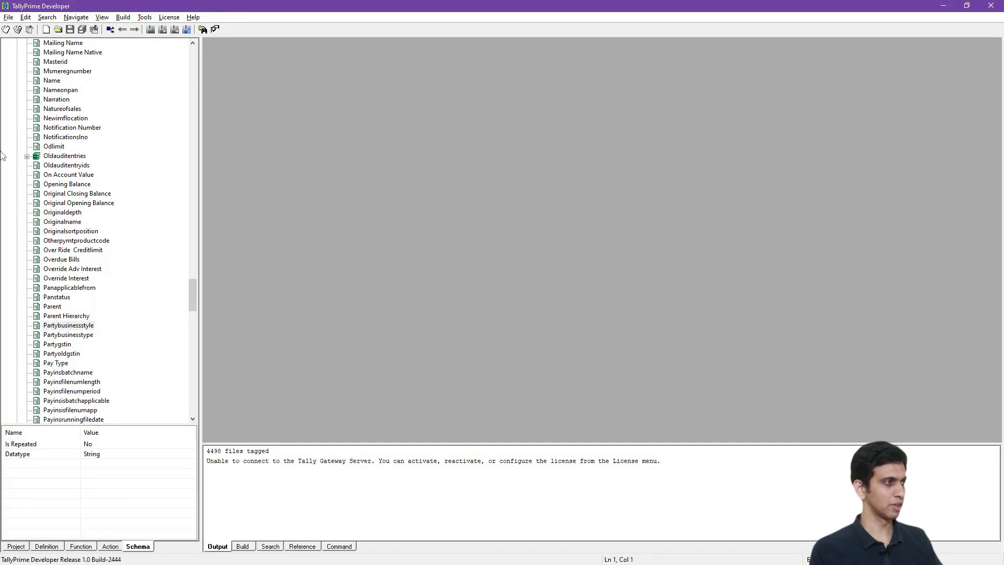
- Locate Partygstin under the Ledger schema, confirm it is a String field, then return to Excel
scroll(78, 130, "up", 13)
scroll(79, 130, "up", 20)
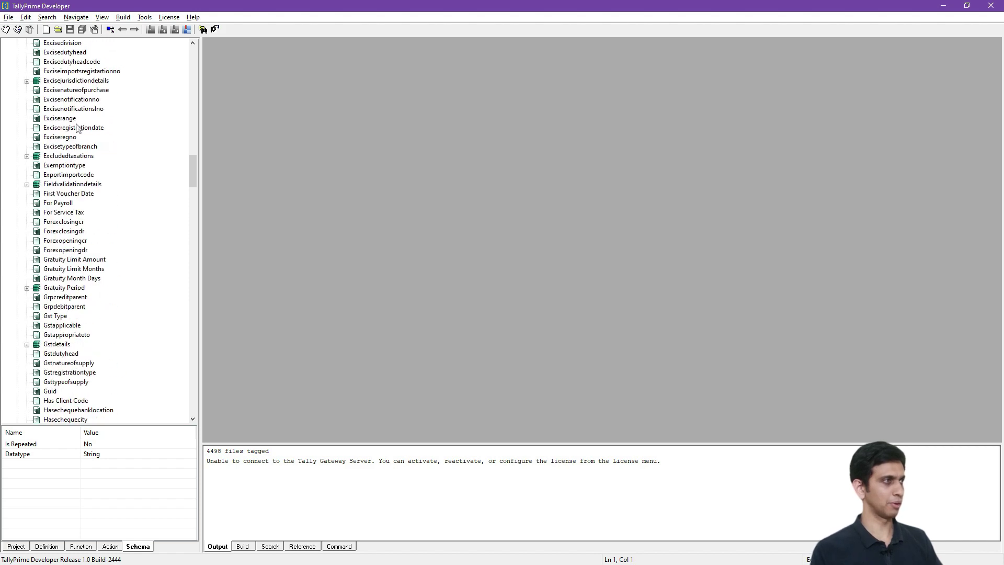
scroll(78, 130, "up", 3)
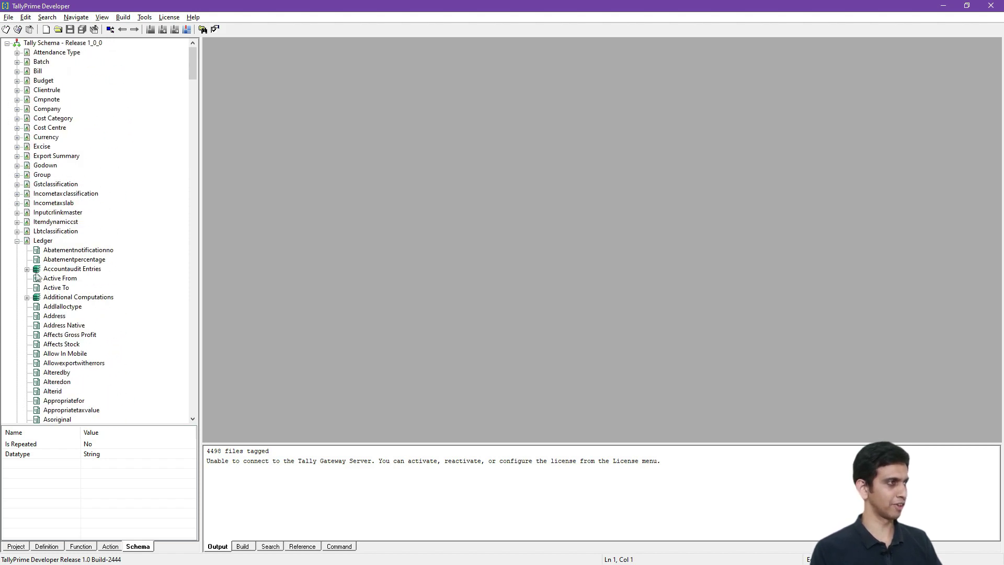
left_click(45, 242)
left_click(60, 260)
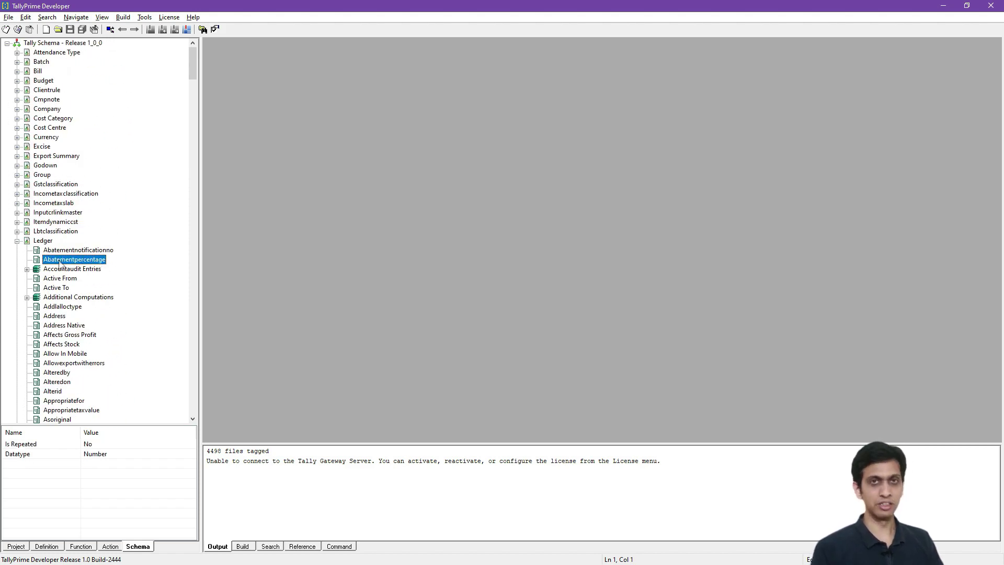
type("party")
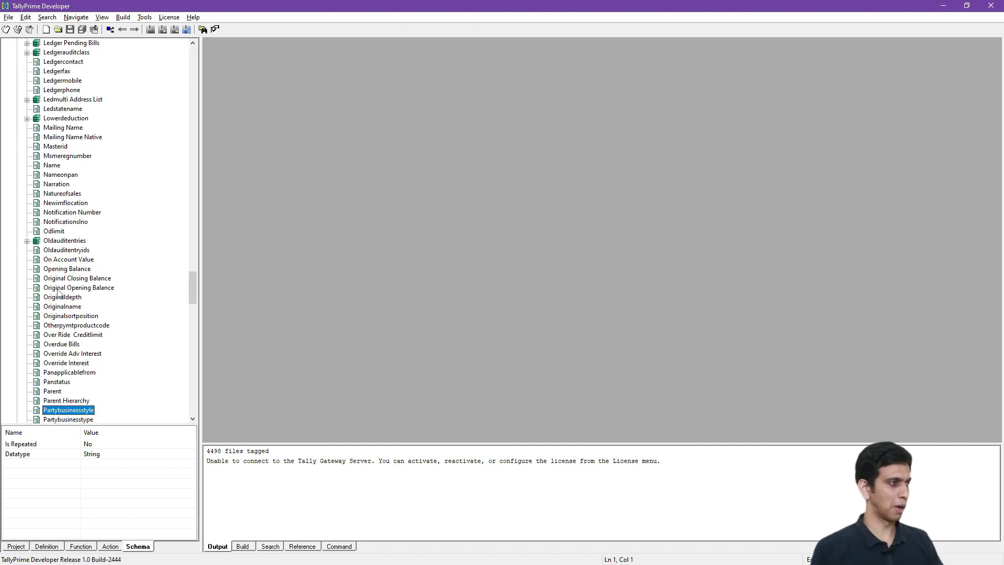
scroll(68, 324, "down", 3)
left_click(61, 345)
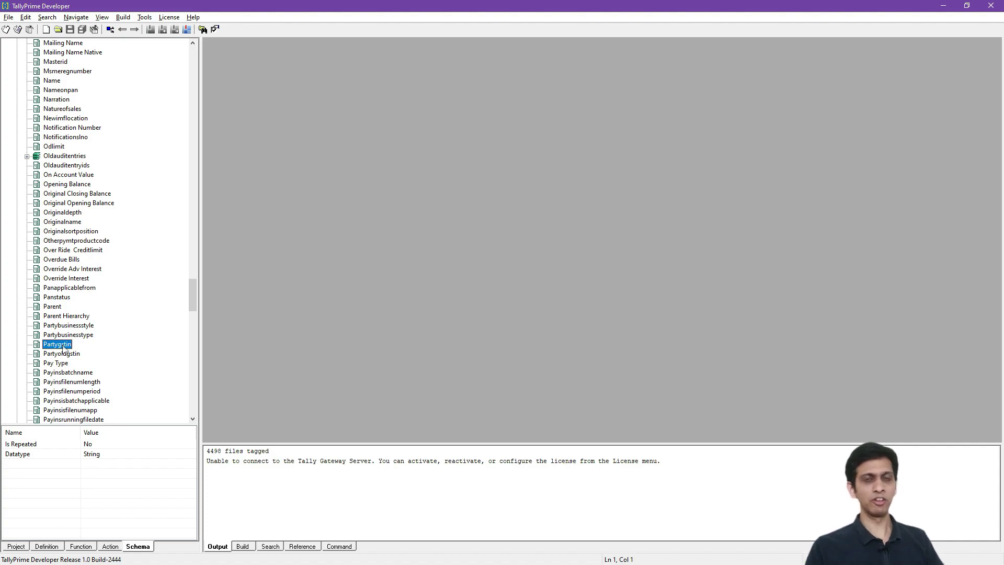
key("alt+Tab")
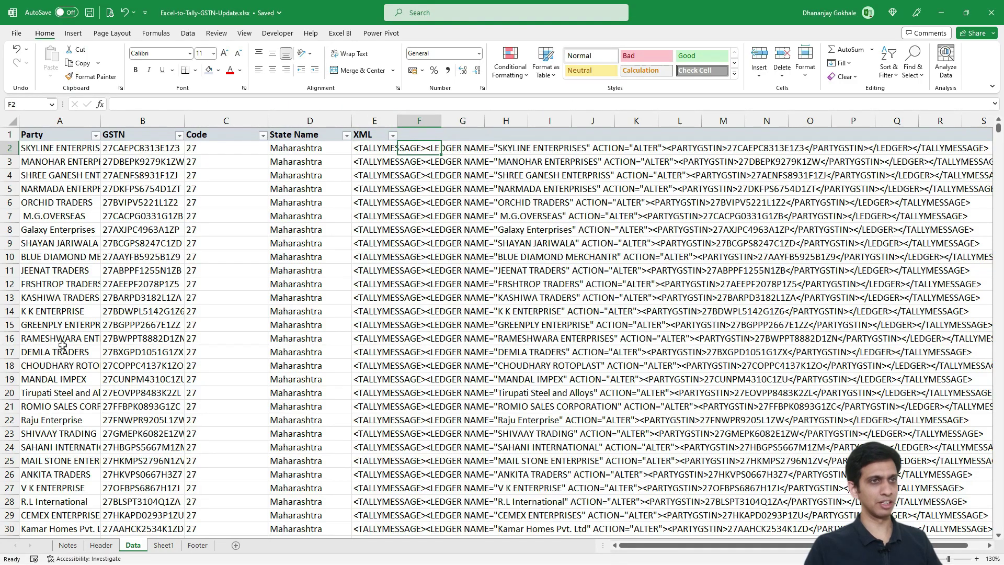
- Select E2 to read its XML formula
key("Left")
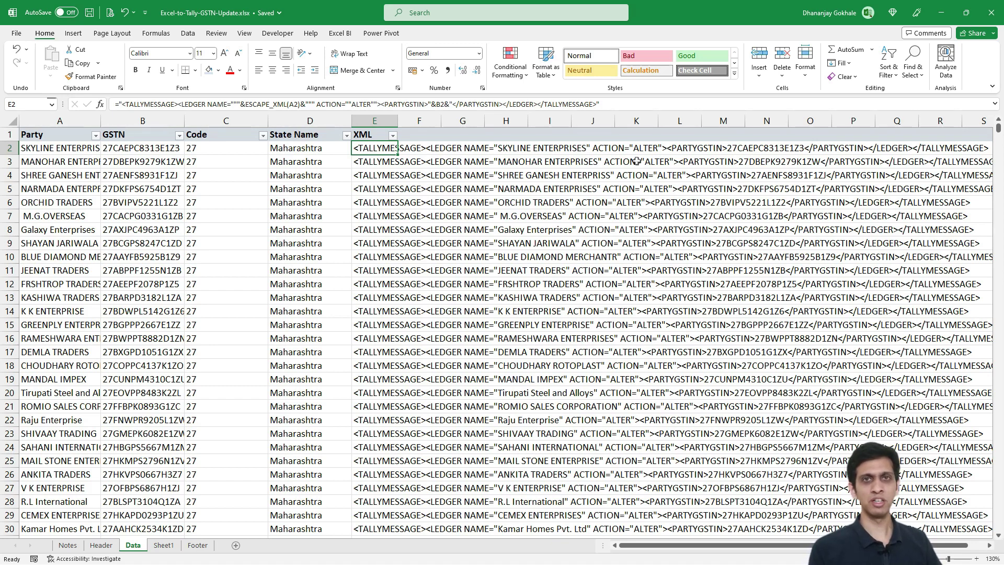
- Find the Ledger's State Name field in TallyPrime Developer and confirm it is String (Master Reference)
key("alt+Tab")
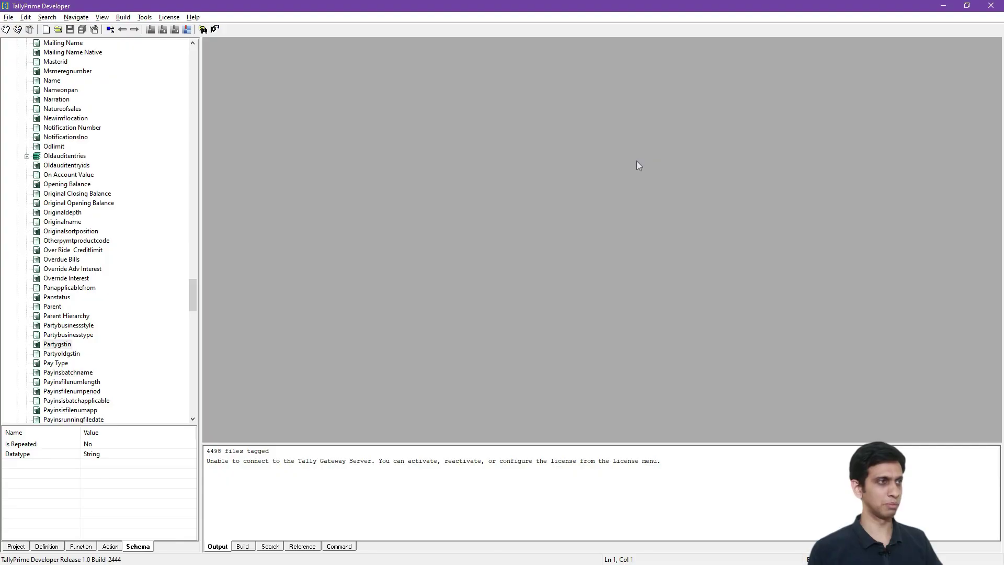
scroll(104, 146, "up", 20)
left_click(68, 109)
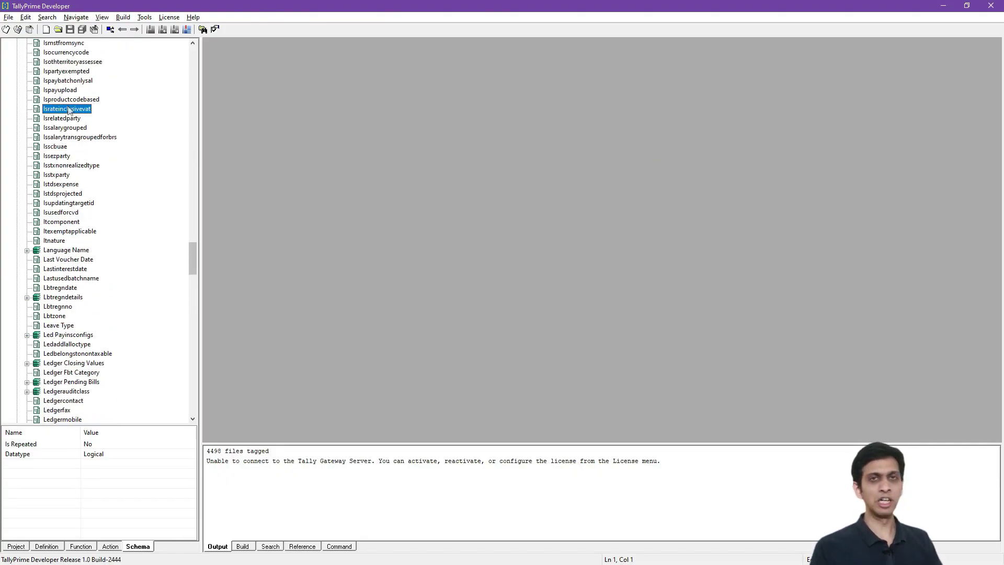
type("state")
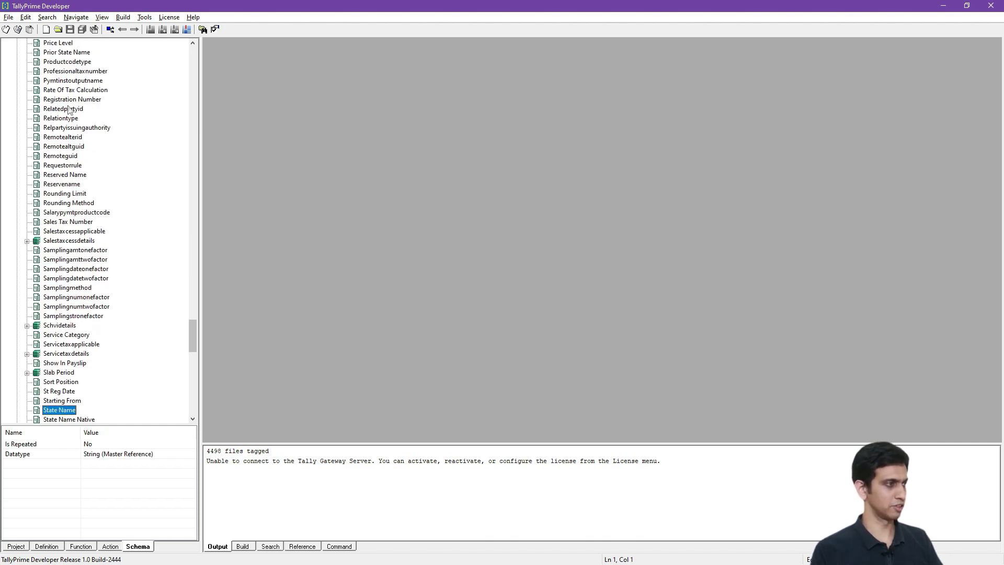
scroll(69, 109, "down", 1)
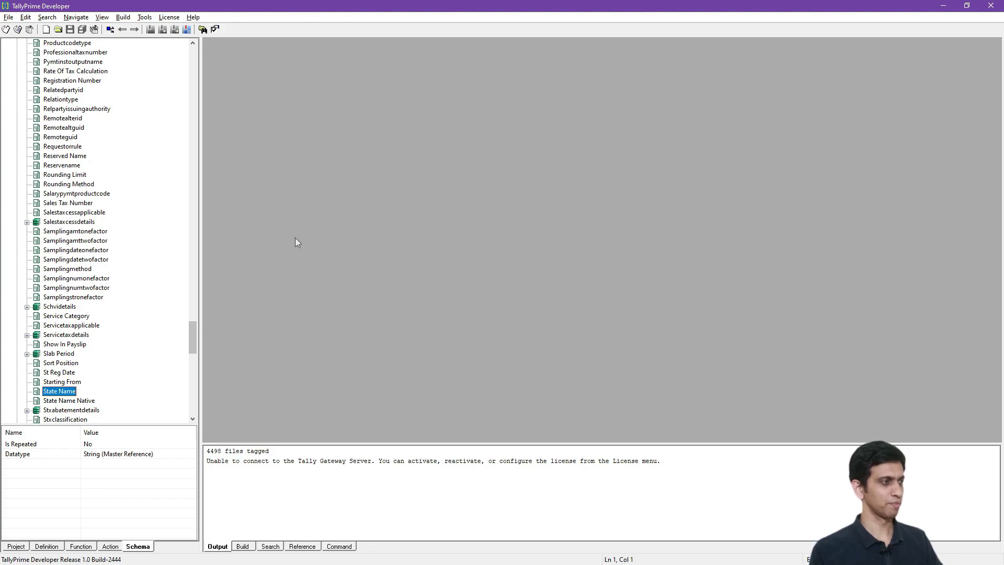
key("alt+Tab")
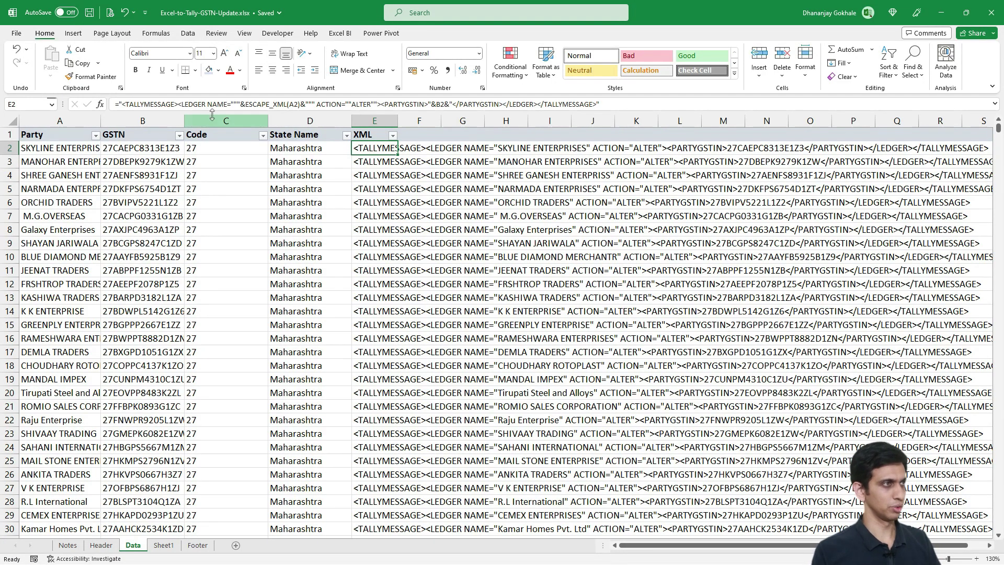
- Rename both opening and closing PARTYGSTIN tags in E2's XML formula to STATENAME
key("F2")
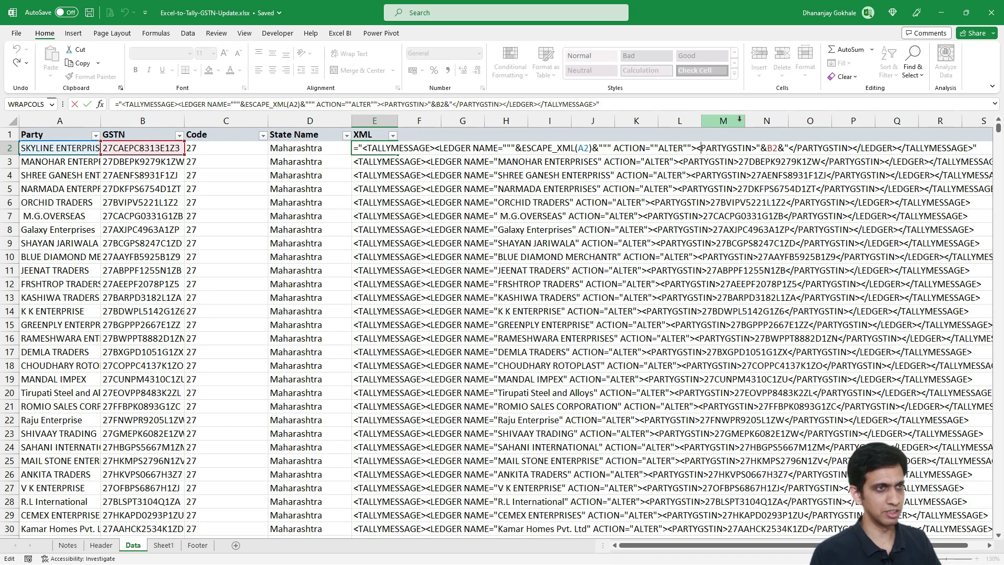
key("shift+Right")
key("shift+Right")
key("shift+Right")
key("shift+Right")
key("shift+Right")
key("shift+Right")
key("shift+Right")
key("shift+Right")
key("shift+Right")
key("shift+Right")
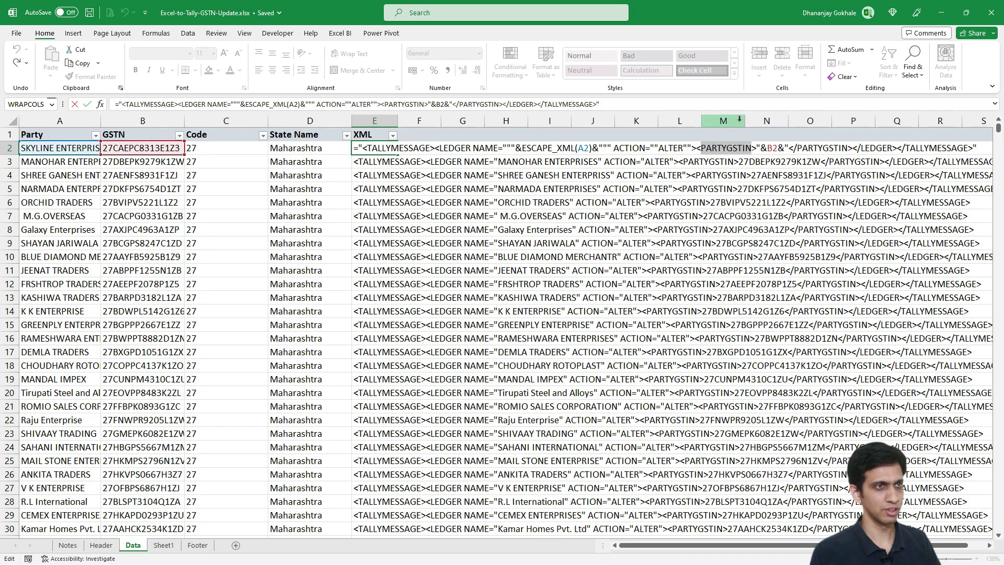
type("STATENAME")
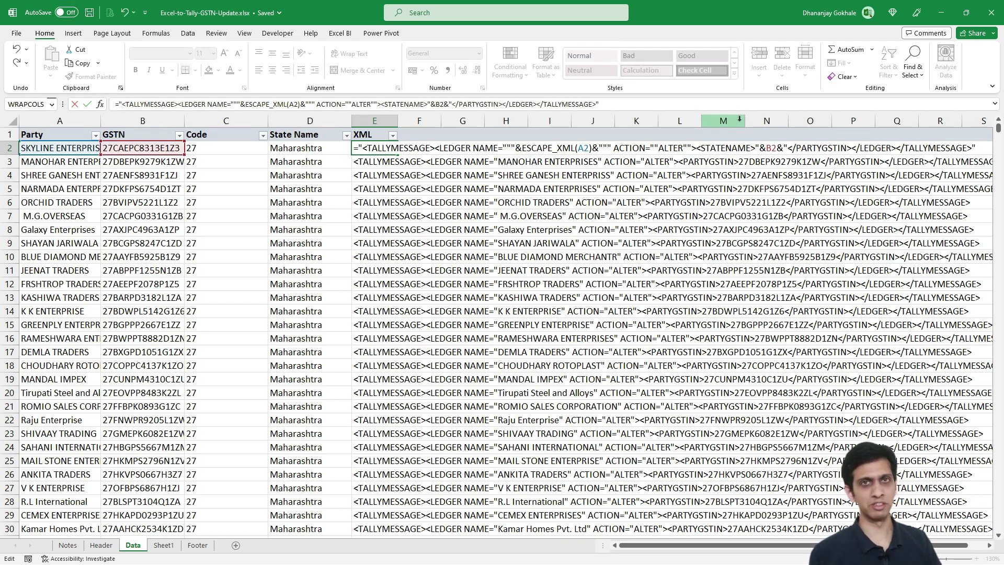
key("shift+Left")
key("shift+Left")
key("shift+Left")
key("shift+Left")
key("shift+Left")
key("shift+Left")
key("shift+Left")
key("shift+Left")
key("shift+Left")
key("ctrl+c")
key("Right")
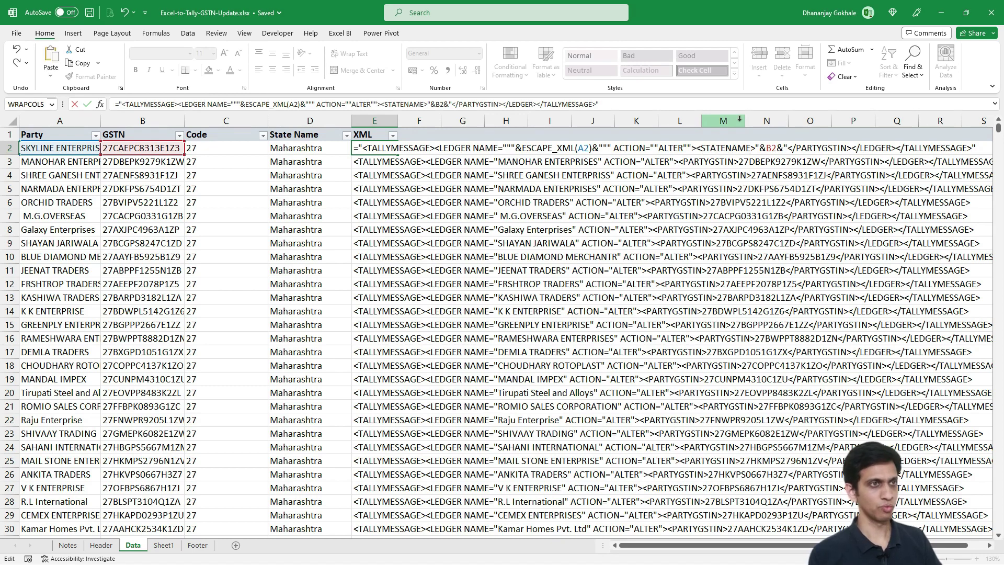
key("shift+Right")
key("shift+Right")
key("shift+Right")
key("shift+Right")
key("shift+Right")
key("shift+Right")
key("shift+Right")
key("shift+Right")
key("shift+Right")
key("shift+Right")
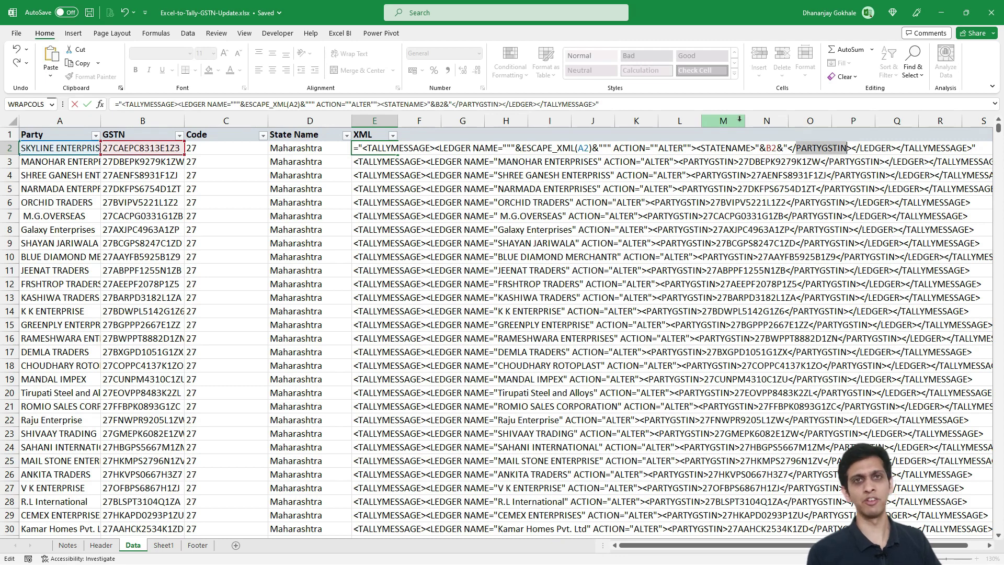
key("ctrl+v")
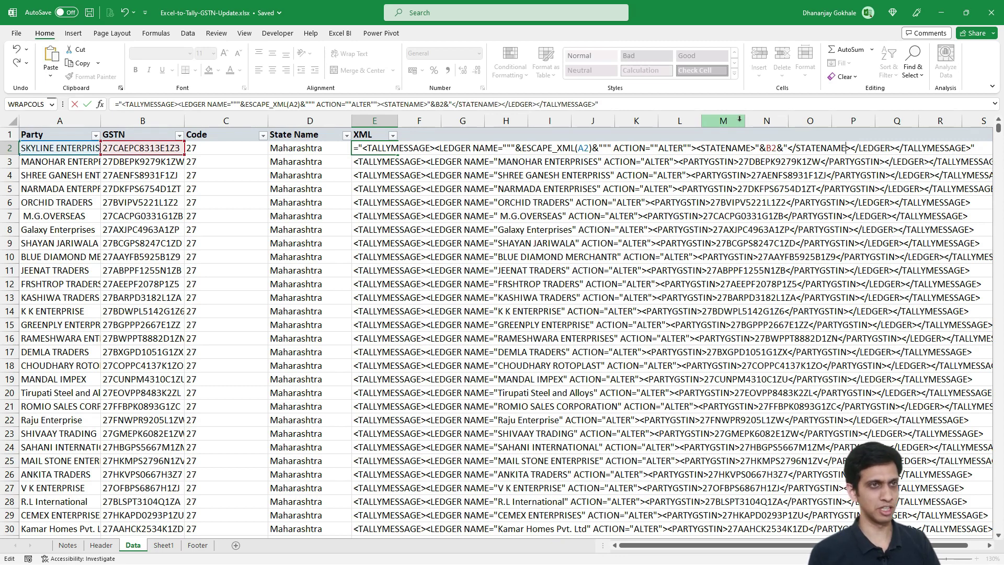
key("Return")
key("Up")
- Point E2's formula at D2's State Name instead of B2, yielding Maharashtra
key("F2")
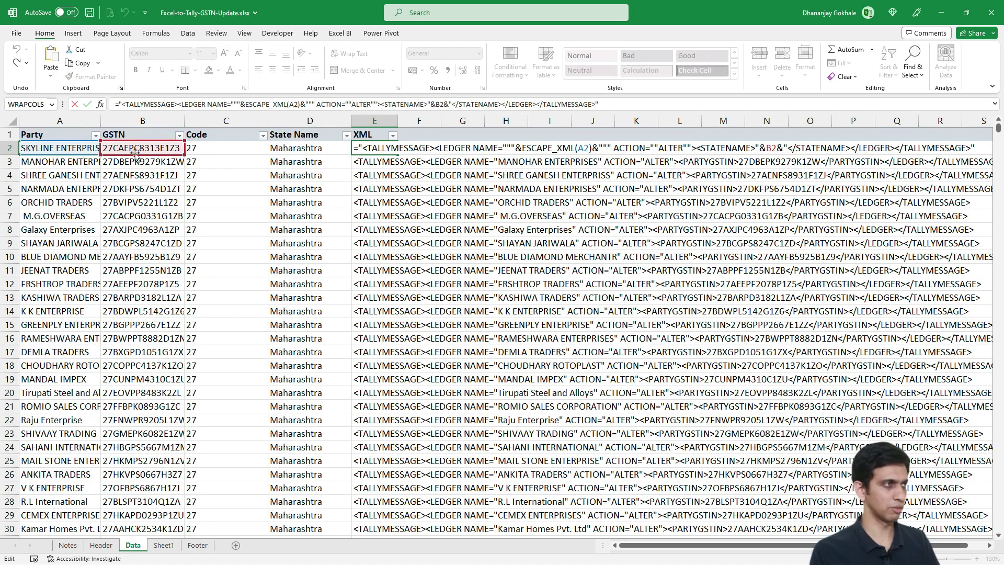
left_click_drag(135, 151, 279, 155)
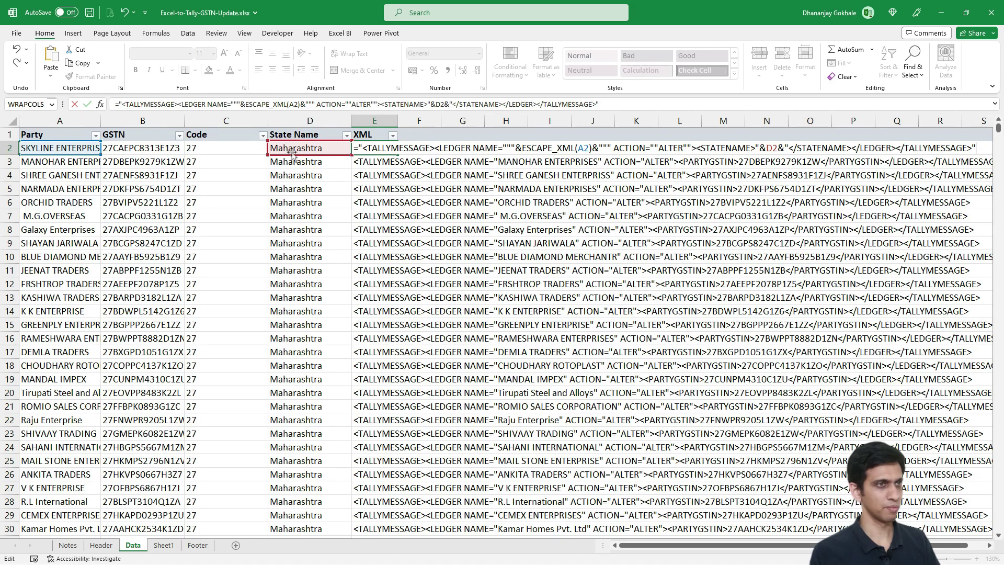
key("Return")
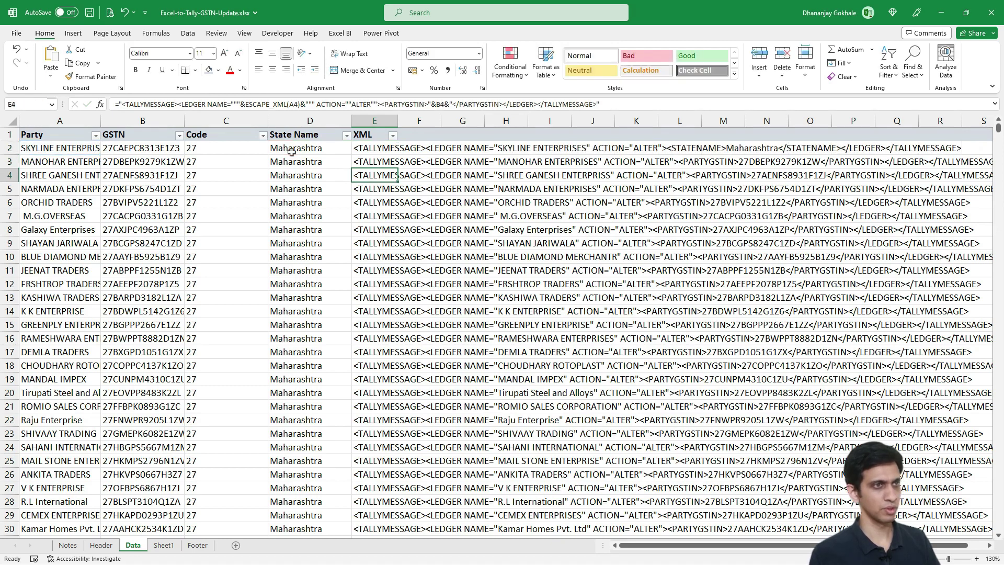
key("Up")
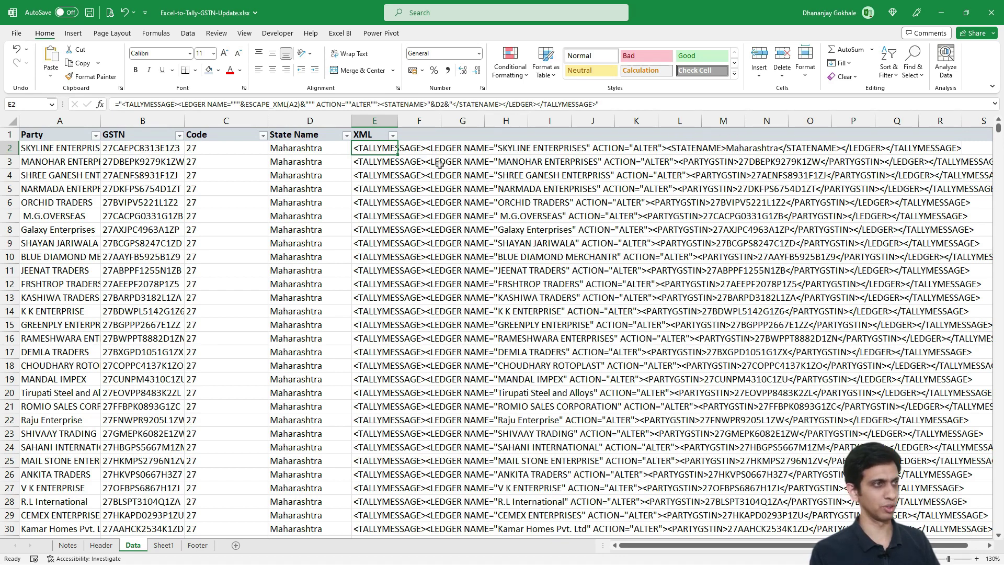
- Fill E2's STATENAME formula down column E and spot-check the party rows
double_click(397, 154)
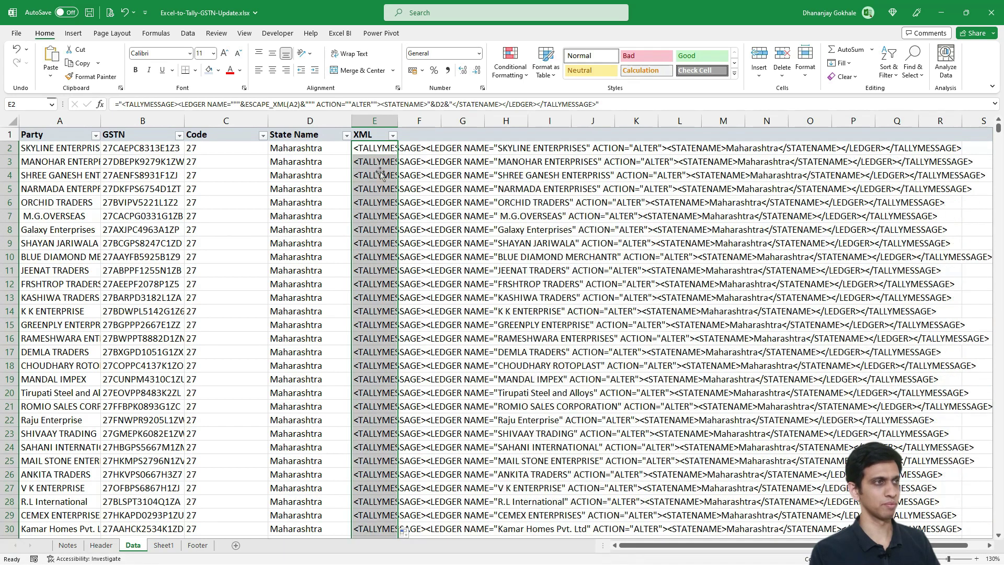
left_click(365, 188)
left_click(364, 152)
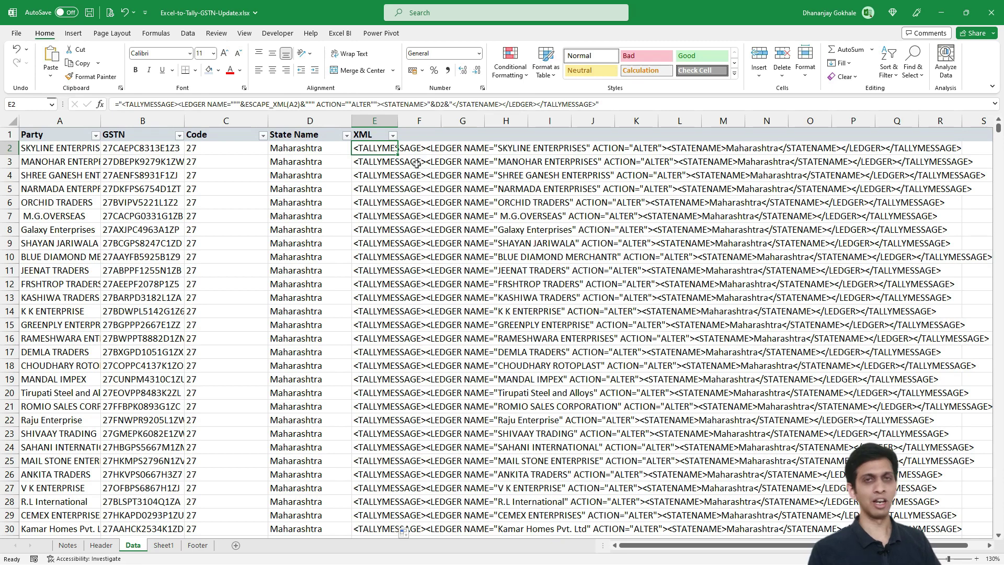
key("Left")
key("Left")
key("Left")
key("Left")
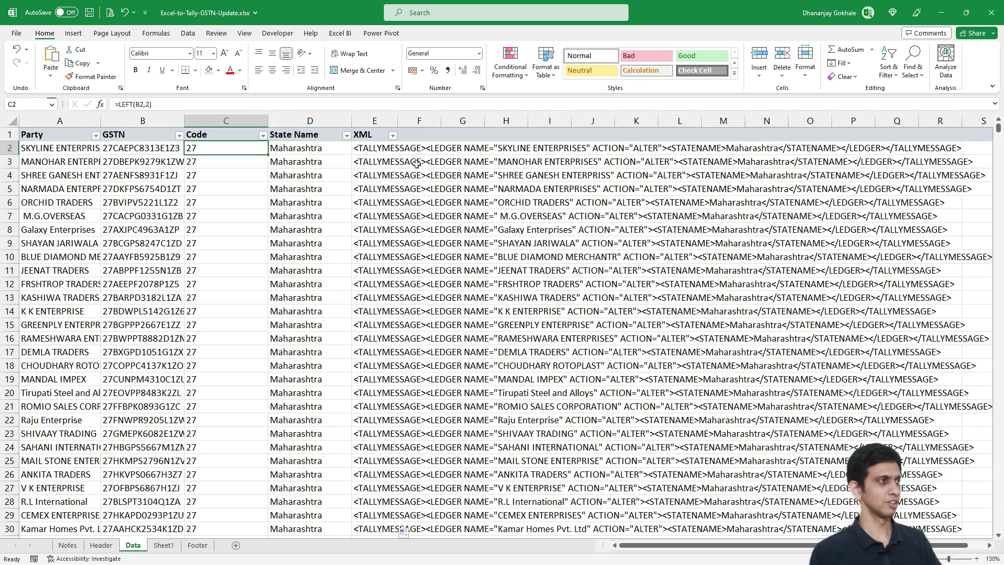
key("Down")
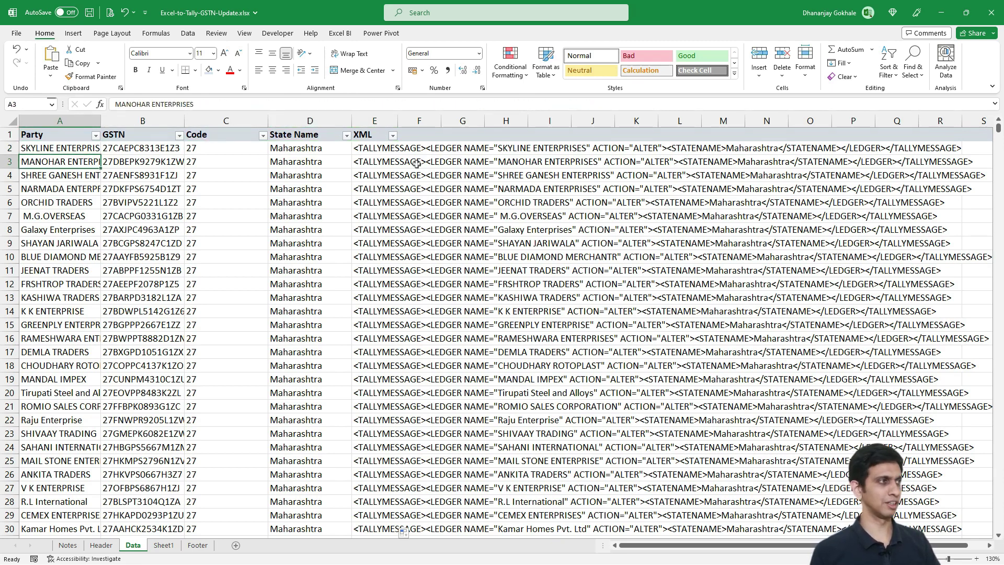
left_click(68, 149)
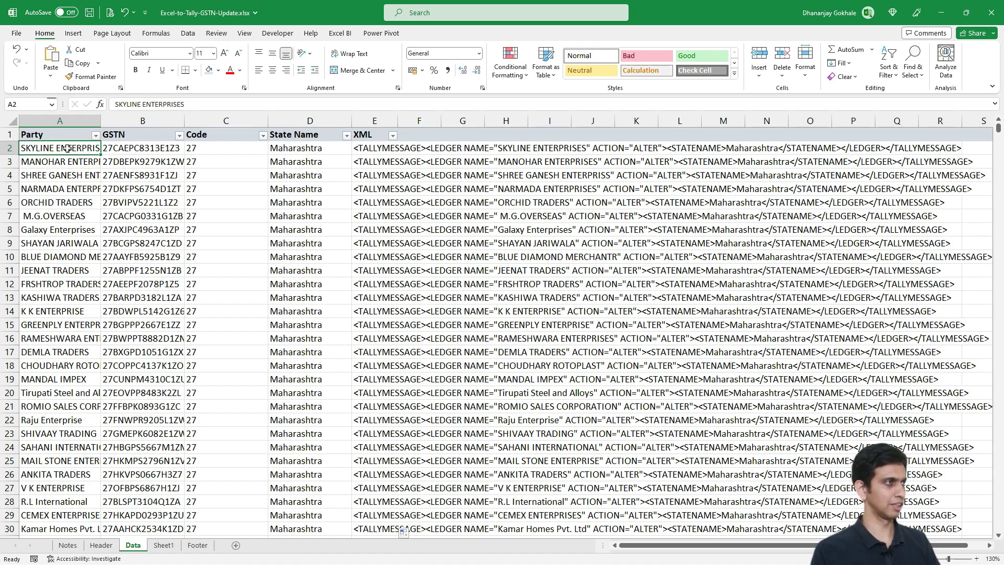
key("alt+Tab")
- Open SKYLINE ENTERPRISES in Ledger Alteration and see its State is still Not Applicable
key("Tab")
key("Tab")
key("Return")
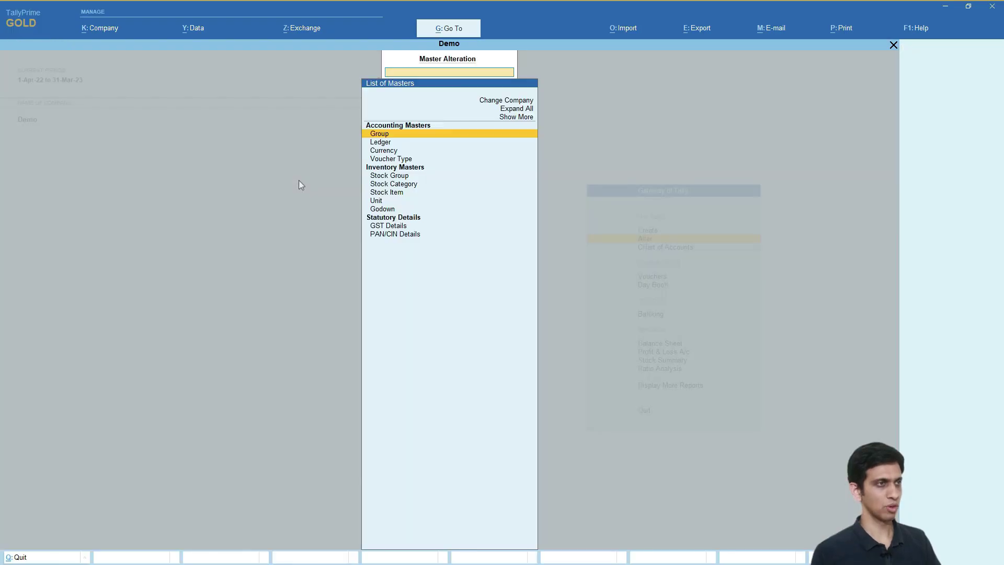
key("Down")
key("Return")
type("SKYLIN")
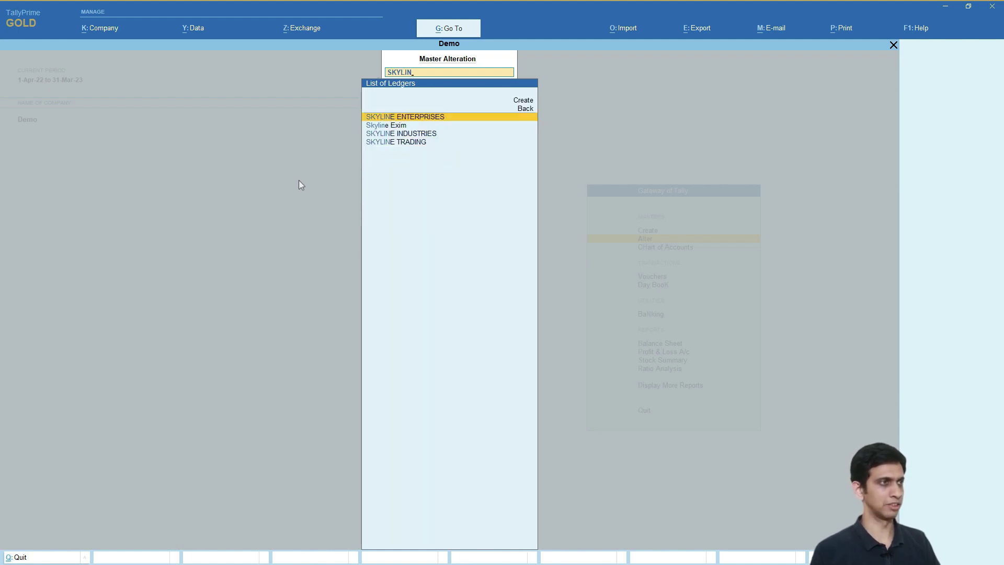
key("Return")
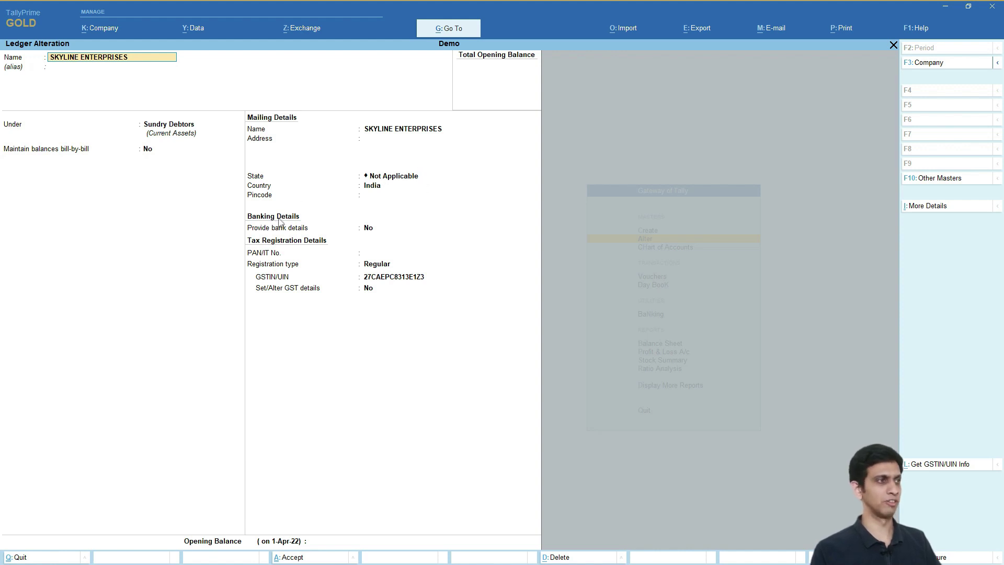
- Exit back to Gateway of Tally and bring the Excel template to the front
key("alt+Tab")
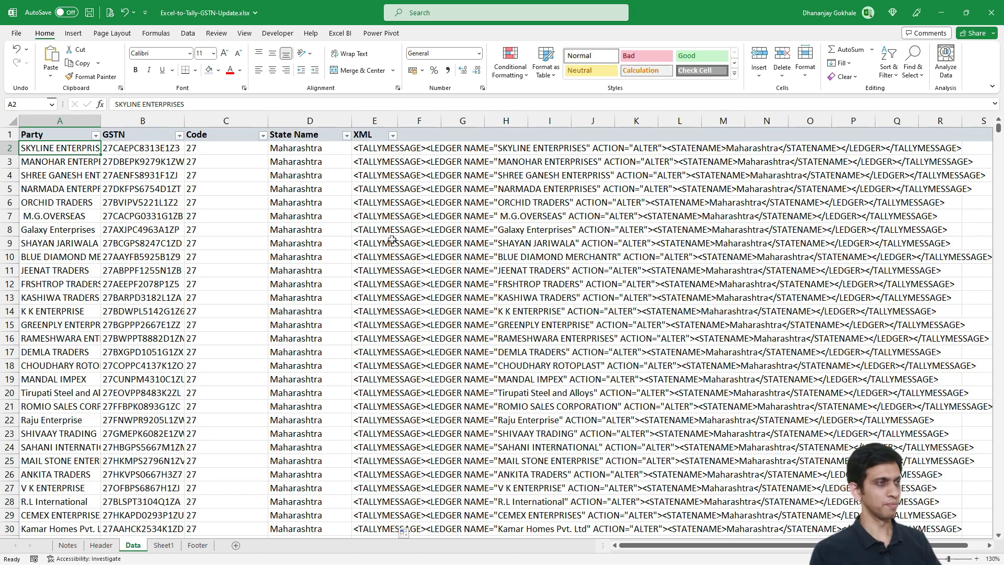
key("alt+Tab")
key("Escape")
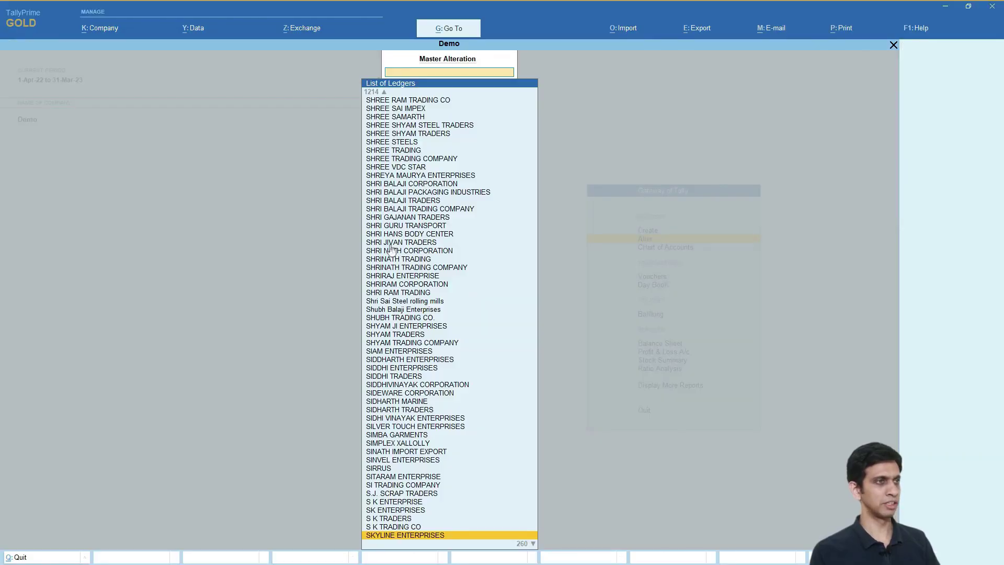
key("Escape")
key("Escape")
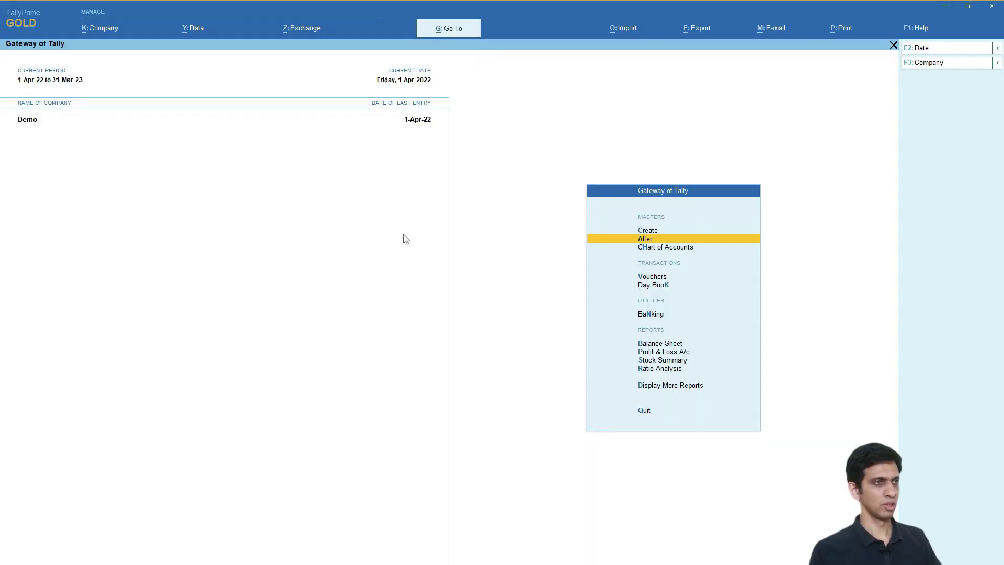
key("alt+Tab")
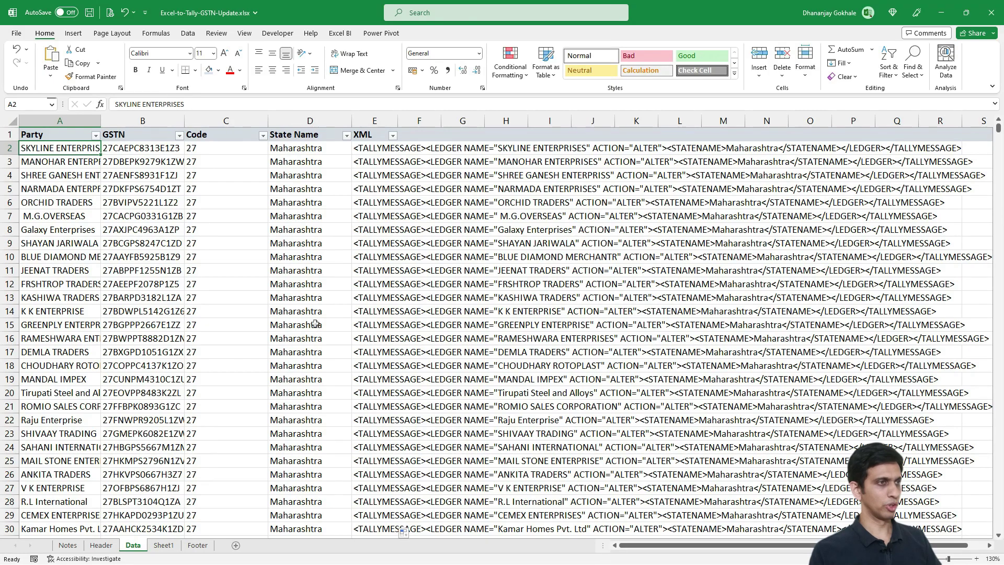
- Open Master.xml from the D:\Tally.Prime folder with Edit with Notepad++
key("alt+Tab")
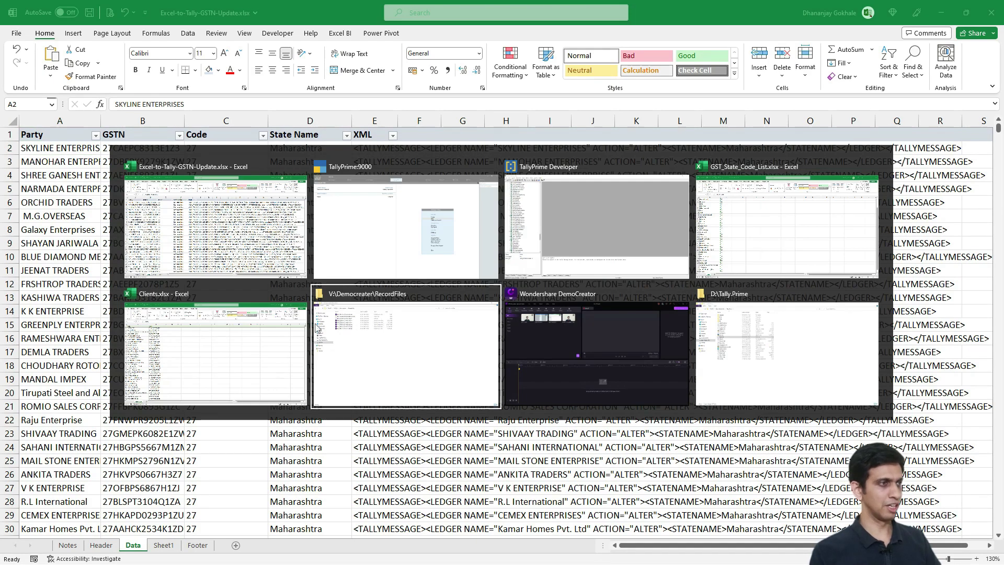
key("alt+Tab")
key("alt+Tab")
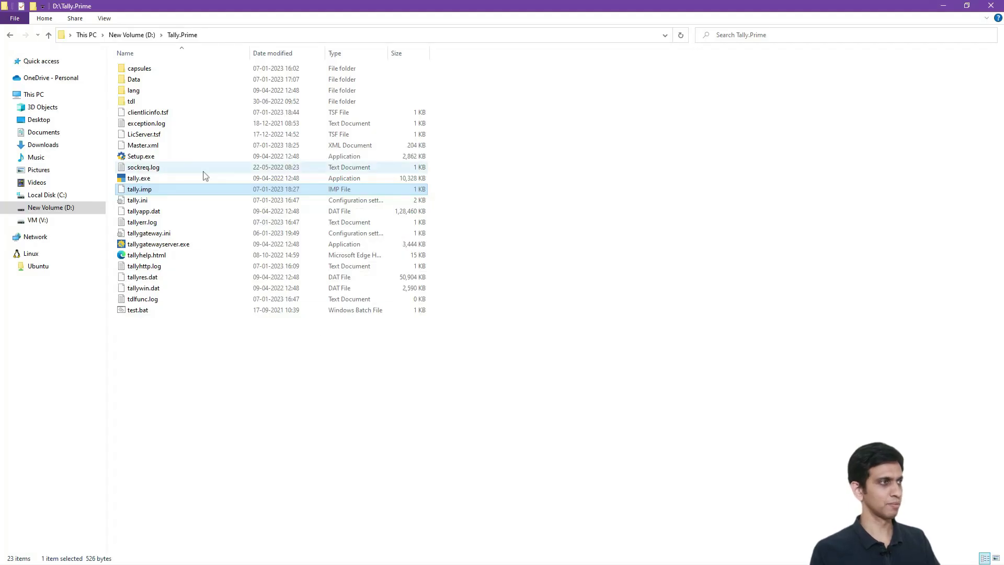
left_click(158, 137)
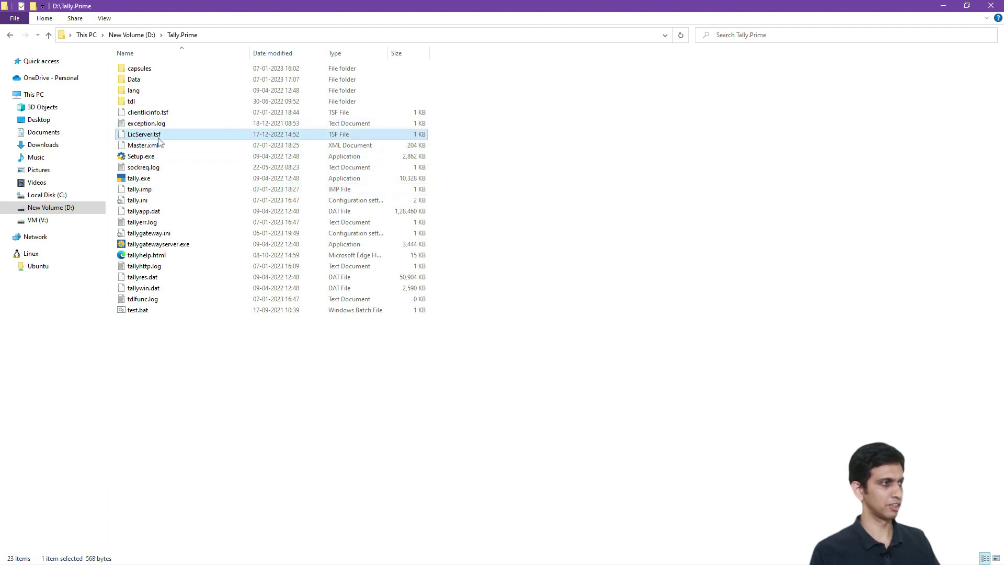
key("Down")
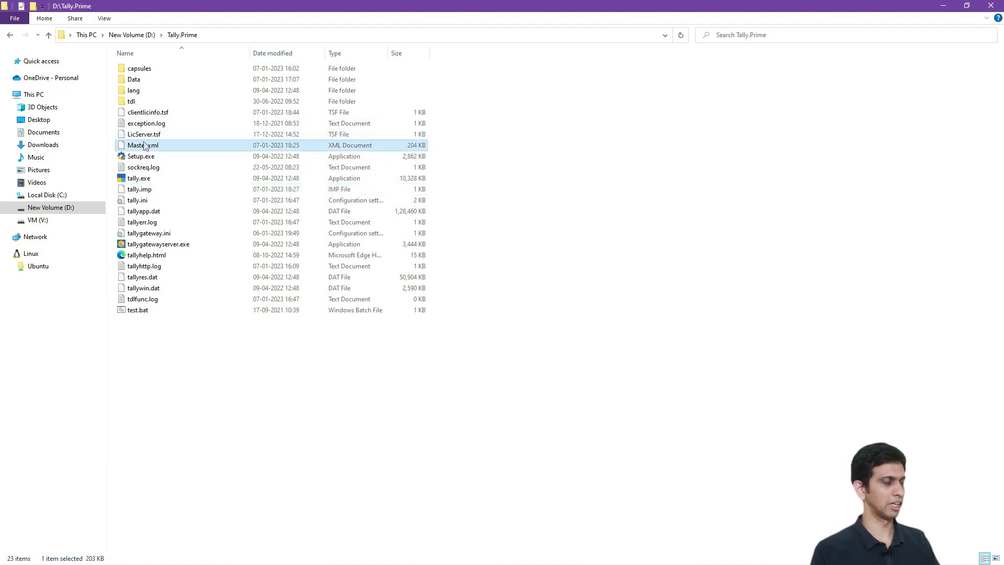
right_click(142, 148)
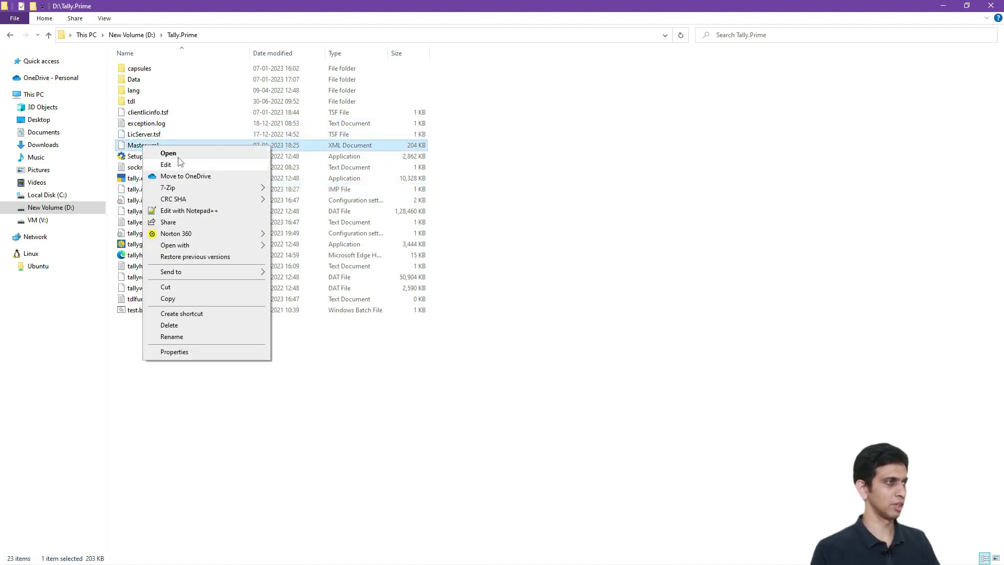
left_click(175, 211)
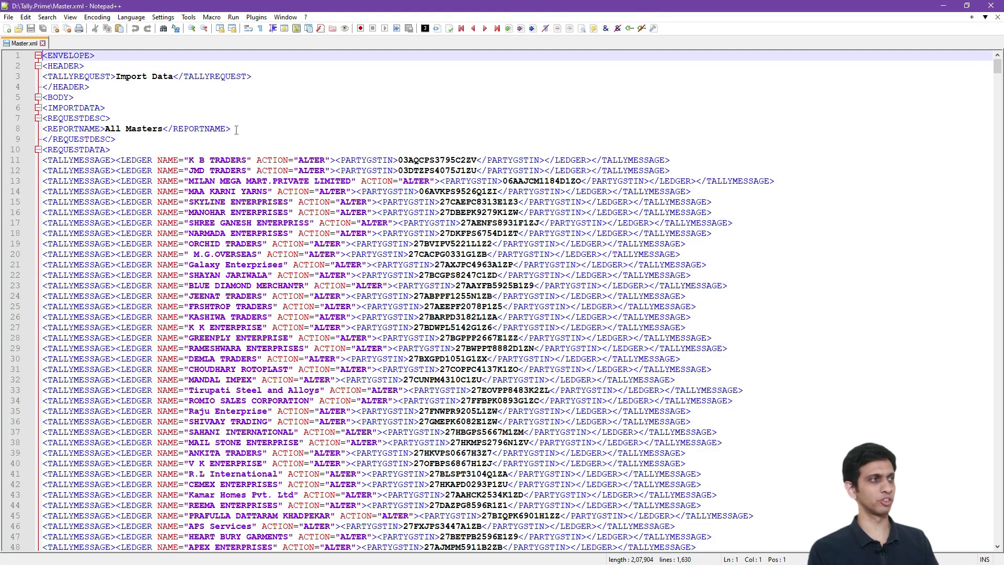
- Delete the old PARTYGSTIN ledger lines from line 11 onward, keeping the closing envelope tags
left_click(235, 159)
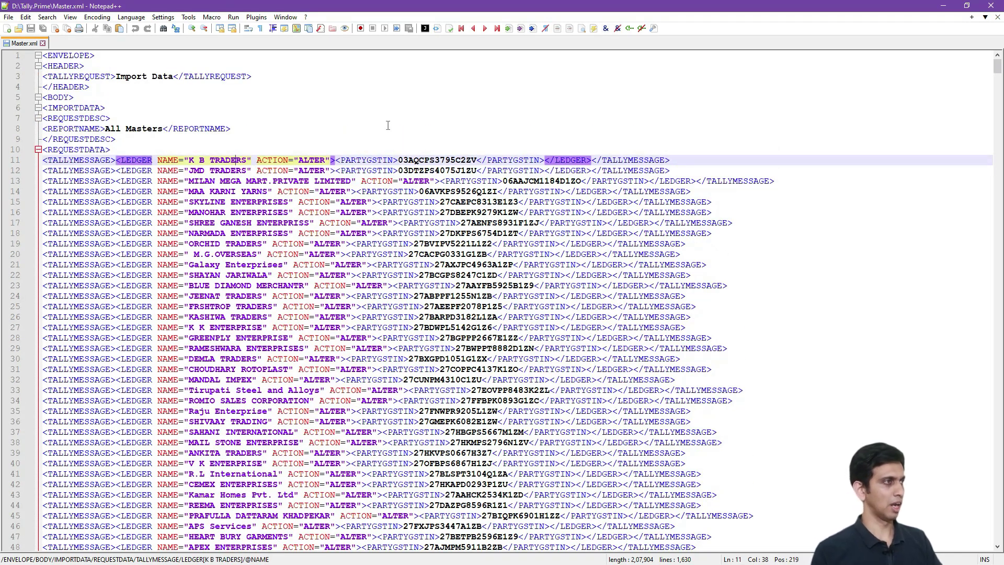
left_click_drag(112, 149, 23, 56)
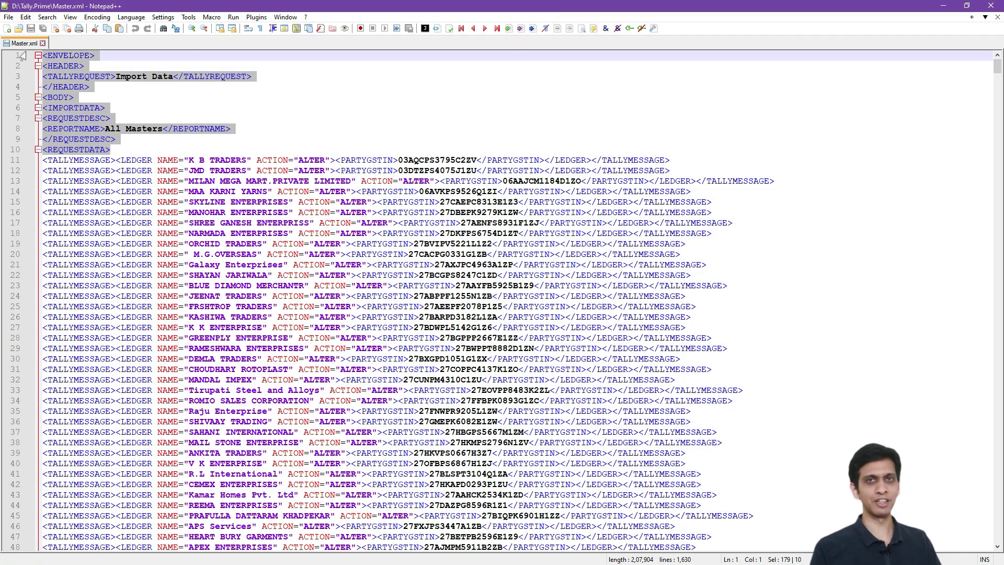
left_click(164, 152)
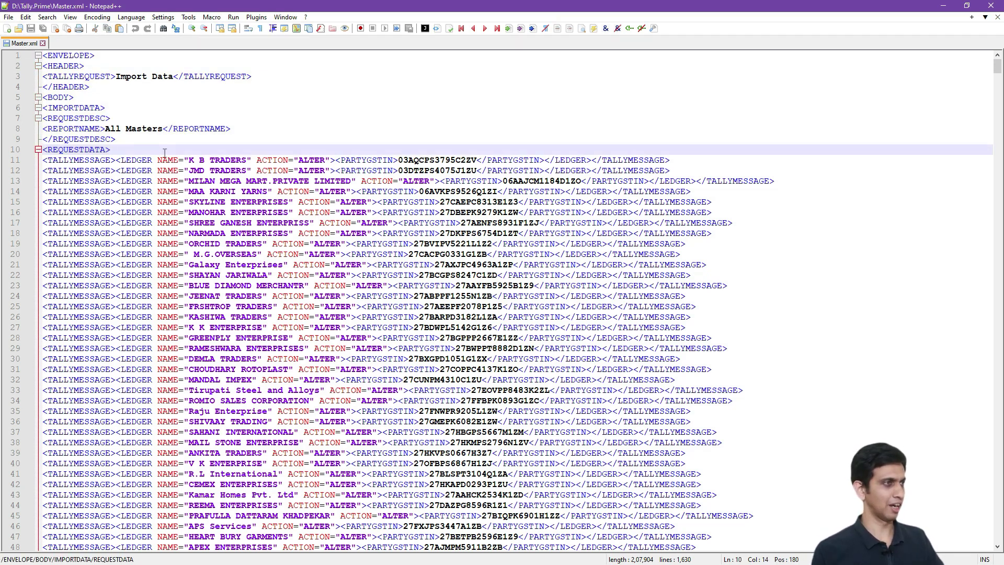
key("ctrl+End")
key("ctrl+Home")
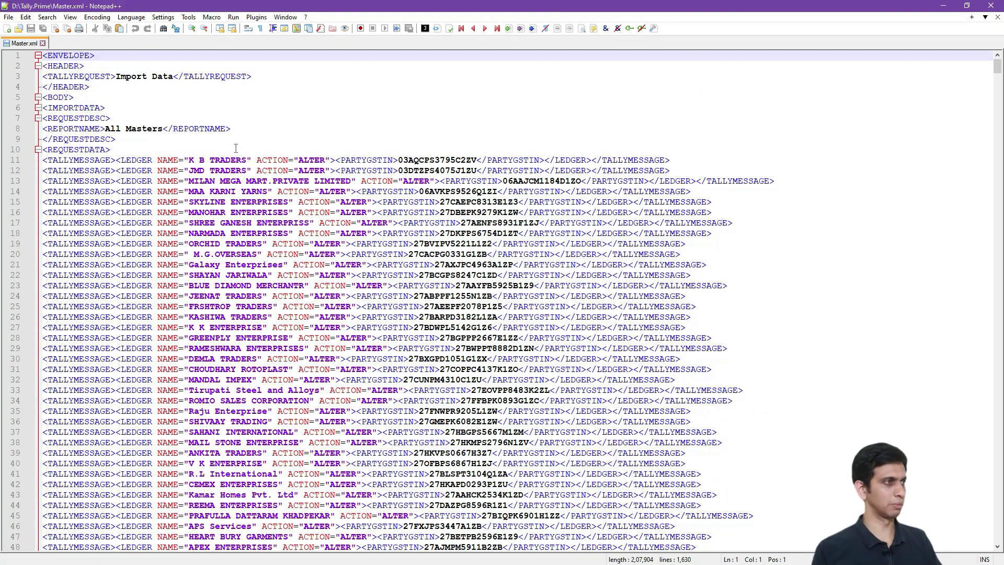
left_click(227, 159)
key("Home")
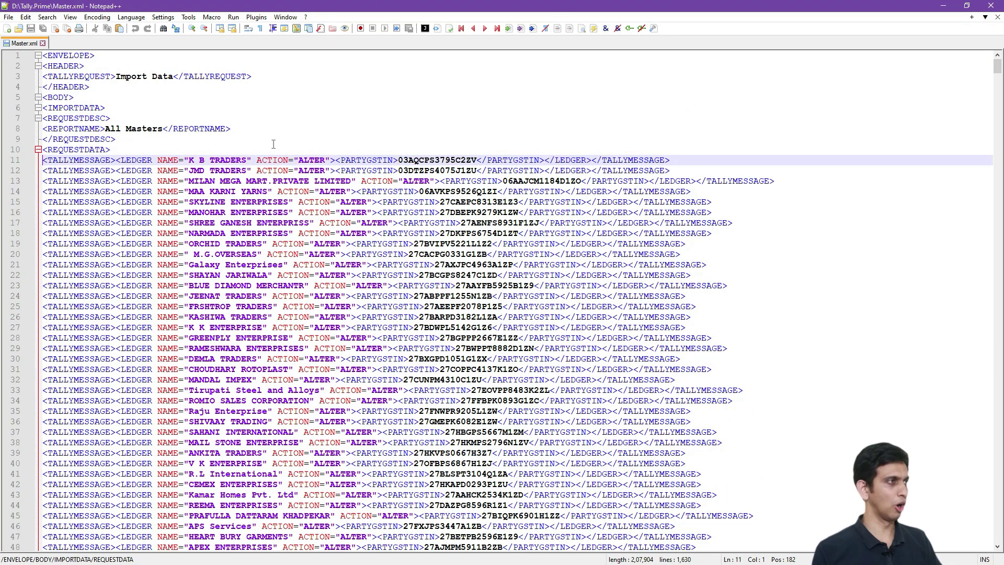
key("shift+Down")
key("shift+Down")
key("ctrl+shift+End")
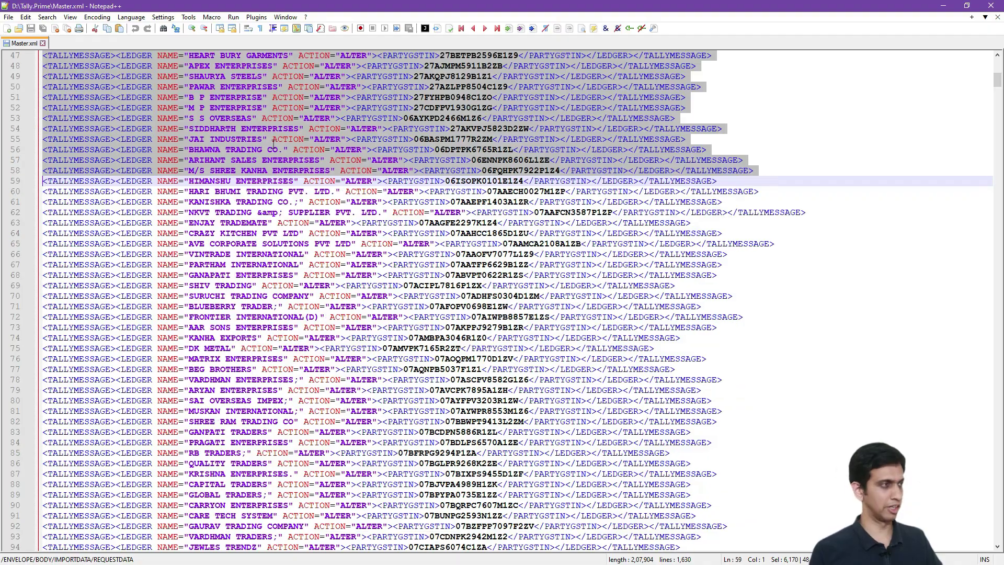
key("shift+Up")
key("shift+Up")
key("shift+Up")
key("shift+Up")
key("shift+End")
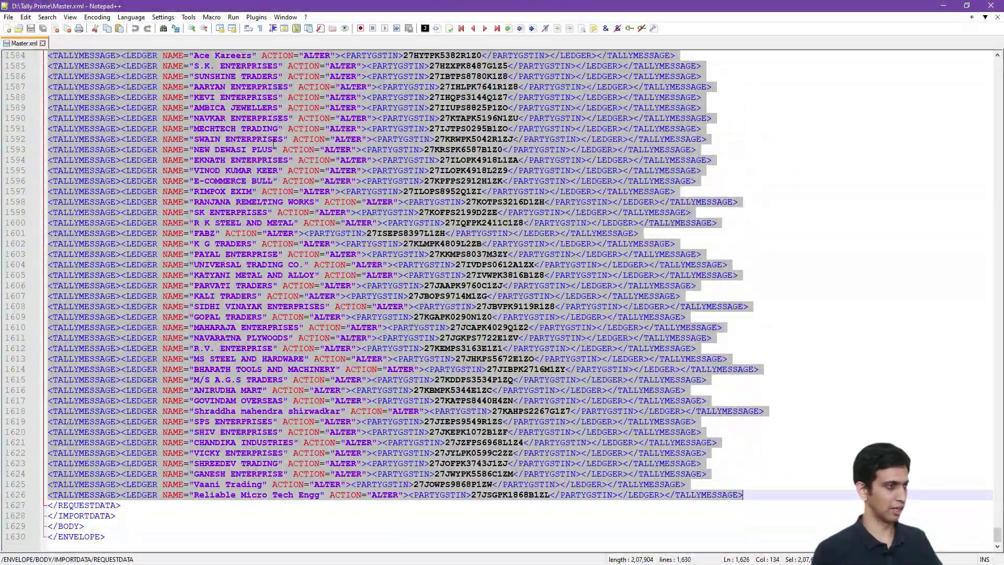
key("Delete")
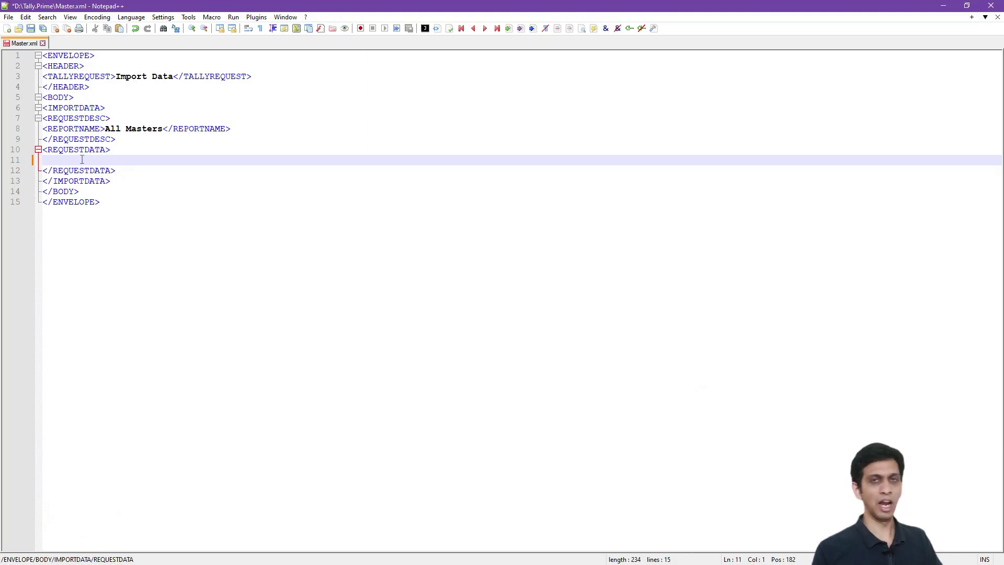
- Paste Excel's XML column E into Master.xml at line 11 and save the file
key("alt+Tab")
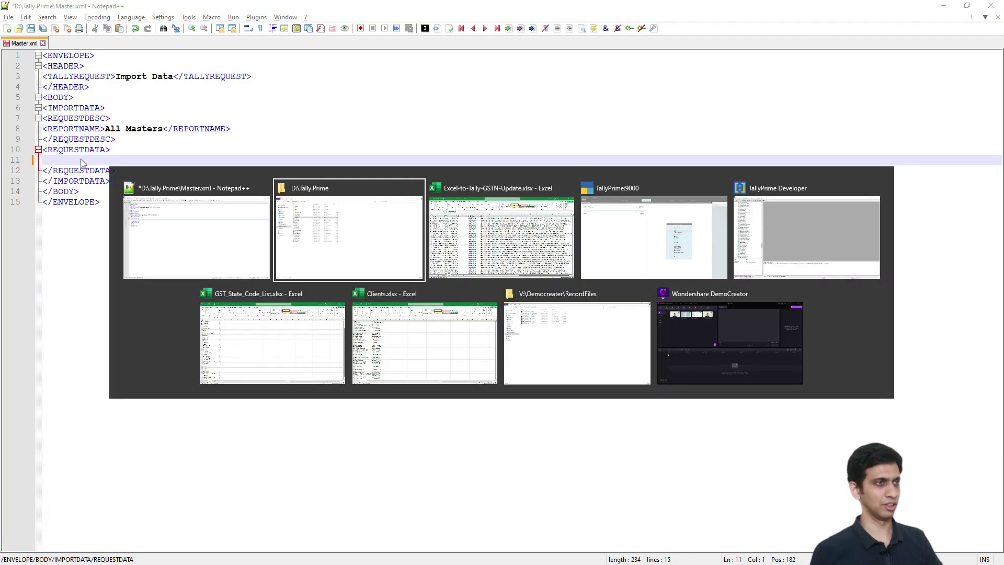
key("alt+Tab")
key("Right")
key("Right")
key("Right")
key("Right")
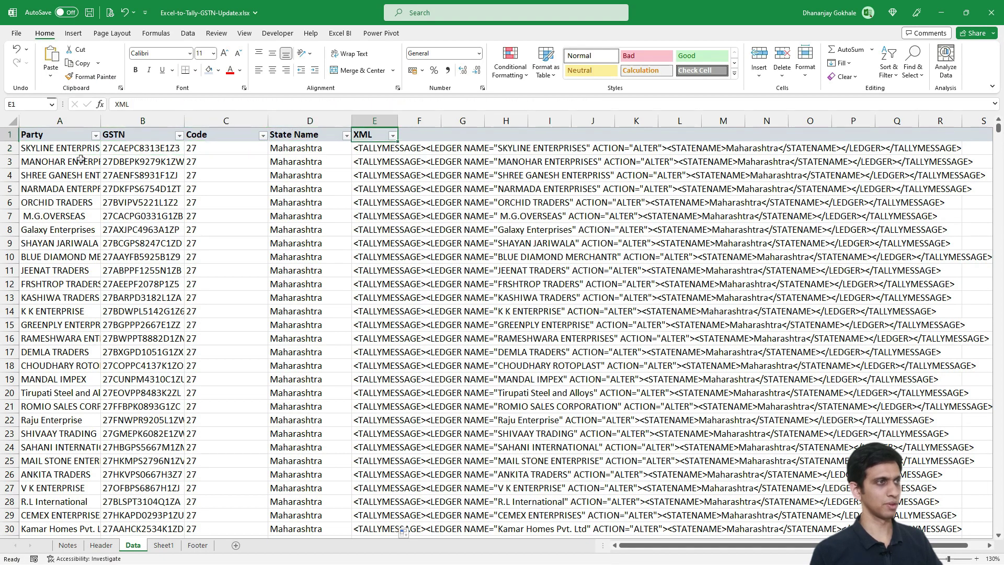
key("ctrl+shift+Down")
key("ctrl+c")
key("alt+Tab")
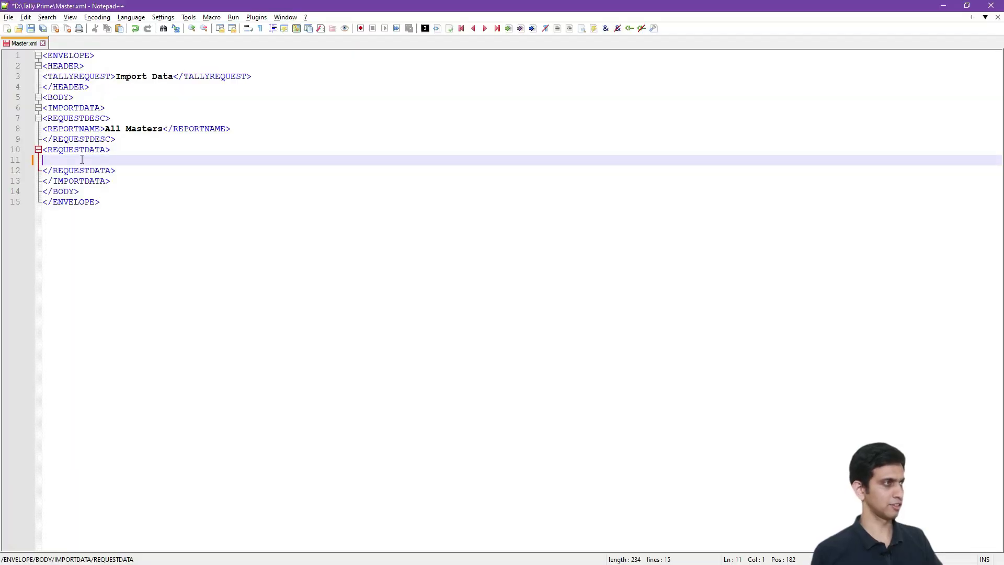
key("ctrl+v")
scroll(82, 160, "down", 2)
scroll(157, 199, "up", 10)
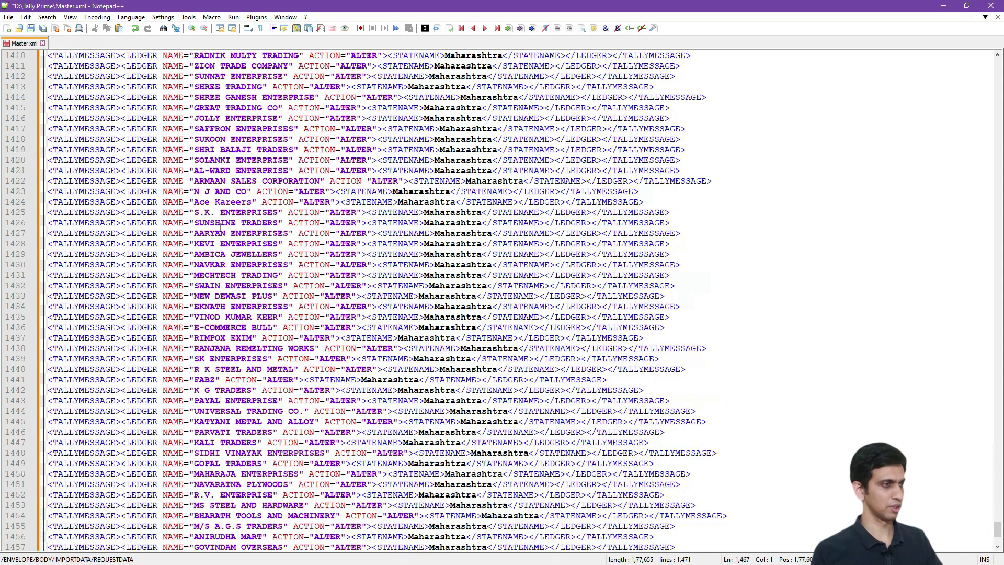
key("ctrl+Home")
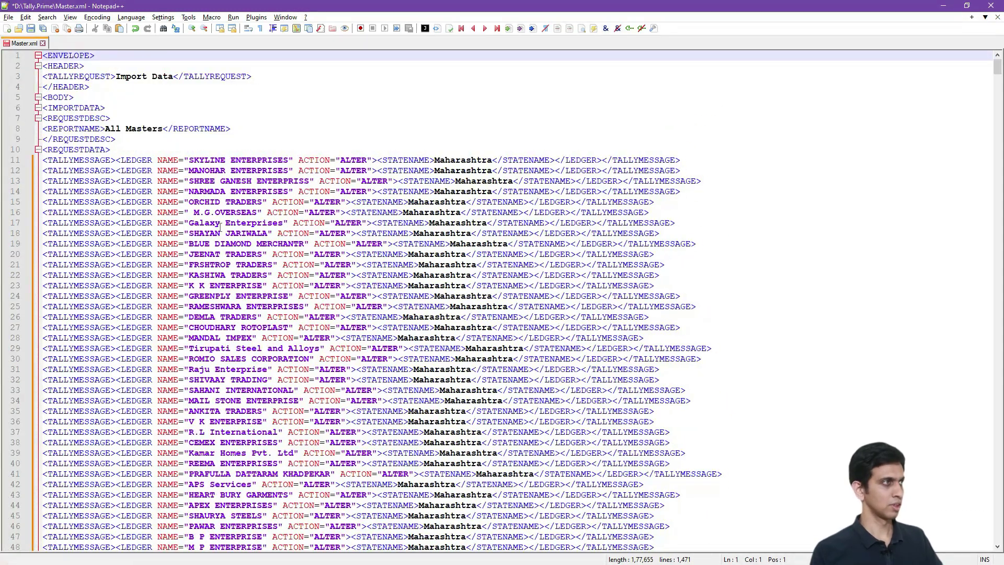
key("ctrl+s")
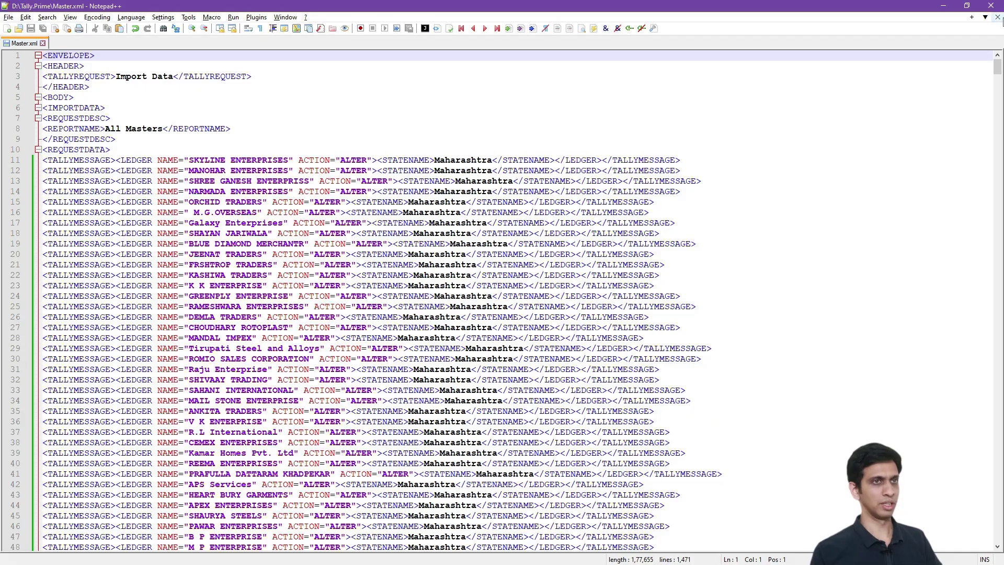
- Close Notepad++ and import D:\Tally.Prime\Master.xml into Tally, modifying existing masters with new data
left_click(997, 17)
left_click(992, 5)
key("alt+Tab")
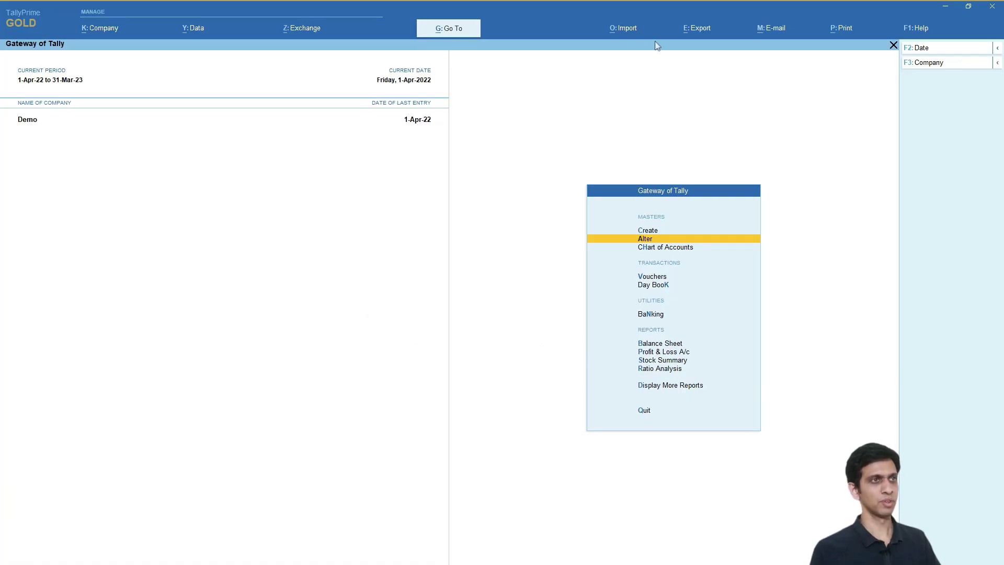
left_click(624, 31)
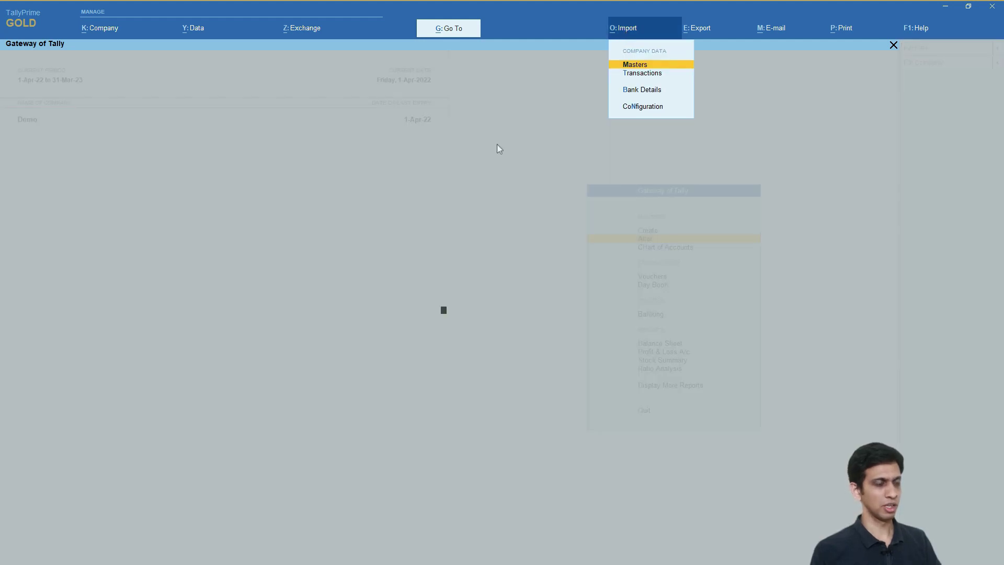
key("Return")
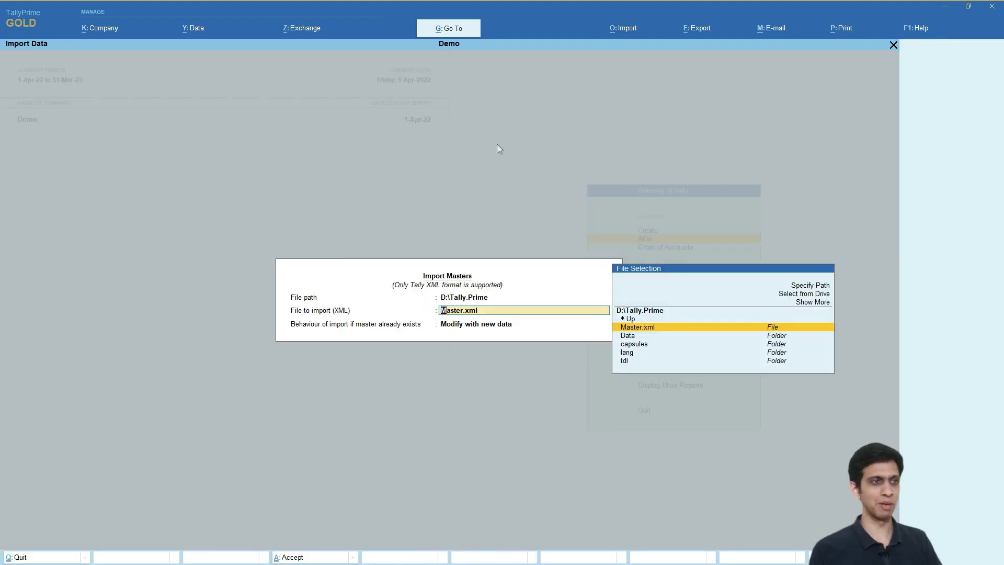
key("Return")
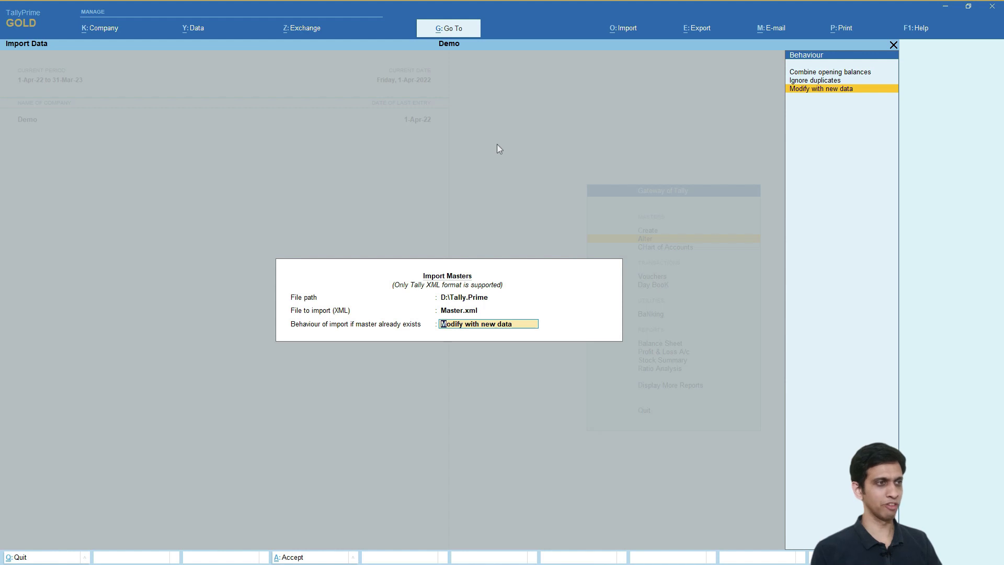
key("Return")
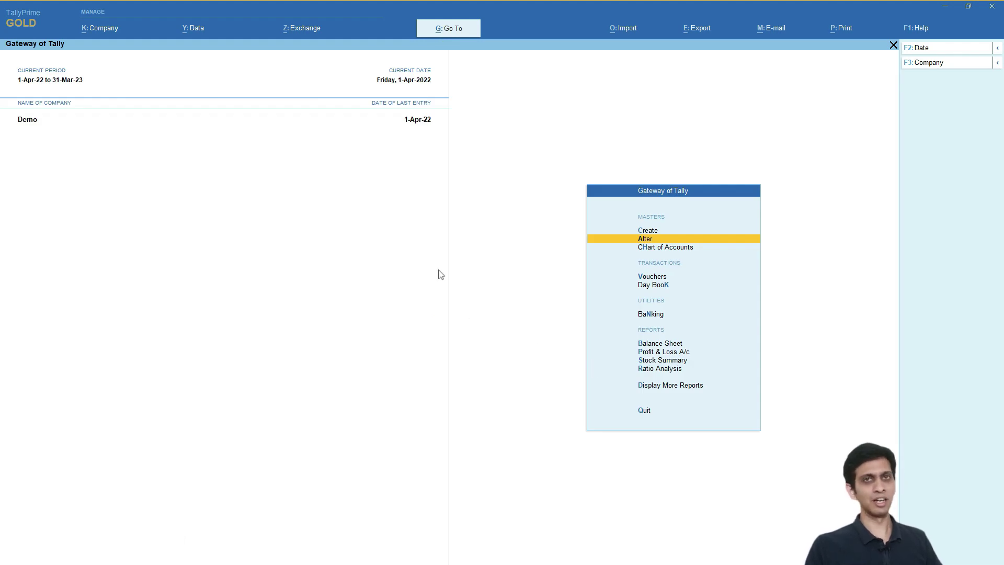
- Open tally.imp in Notepad++ and review the latest Import Summary: 1456 altered, 0 errors
key("alt+Tab")
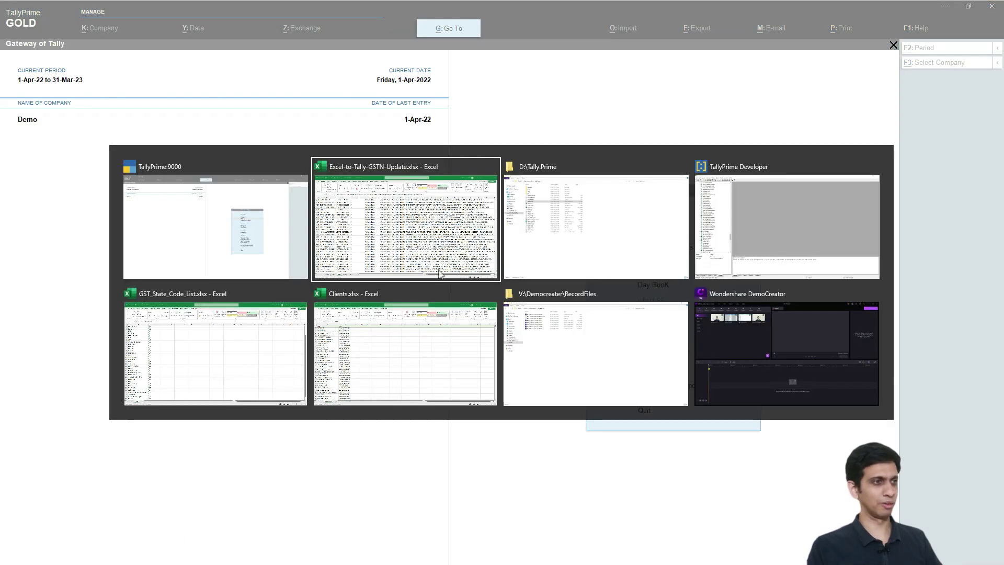
key("Tab")
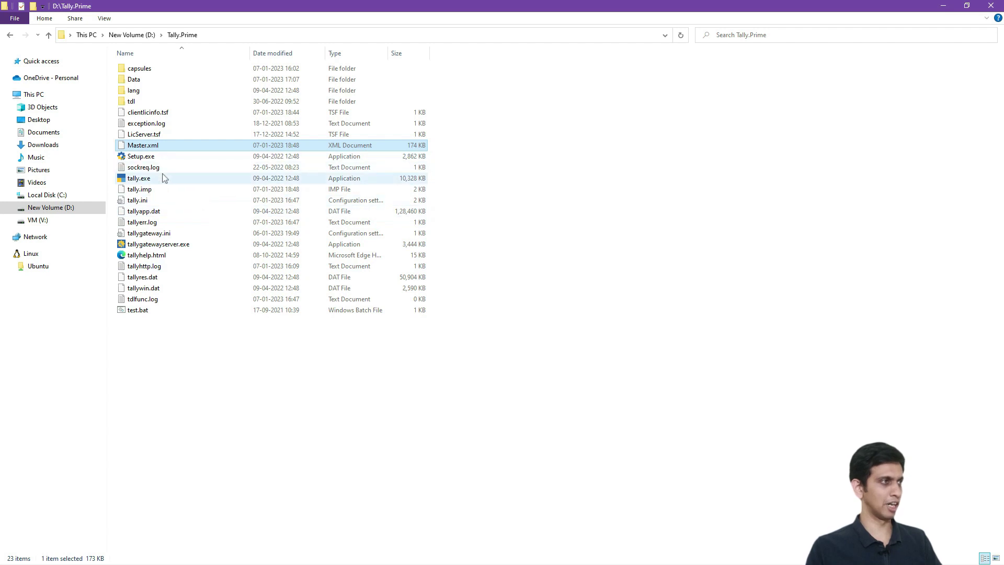
left_click(155, 191)
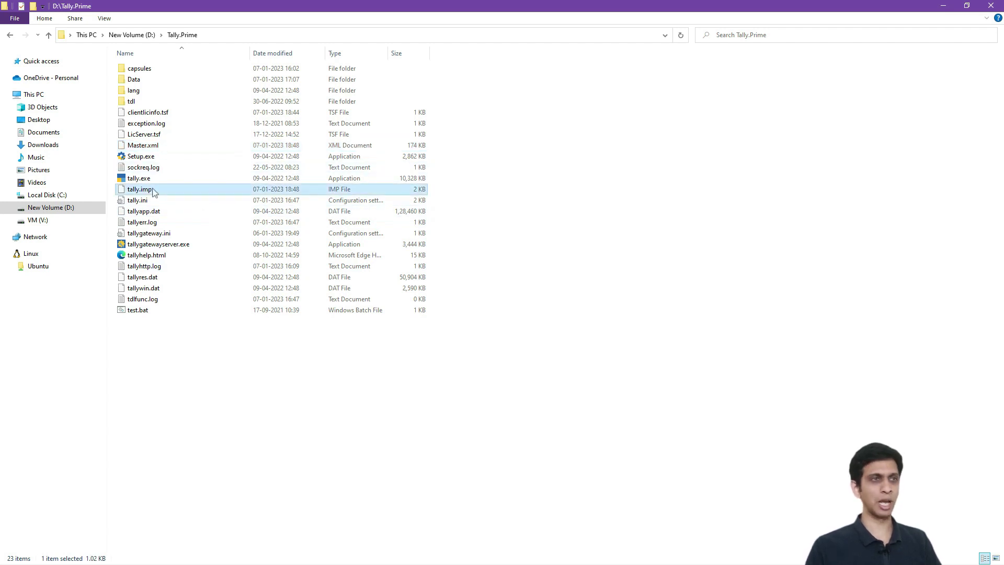
right_click(155, 191)
left_click(189, 243)
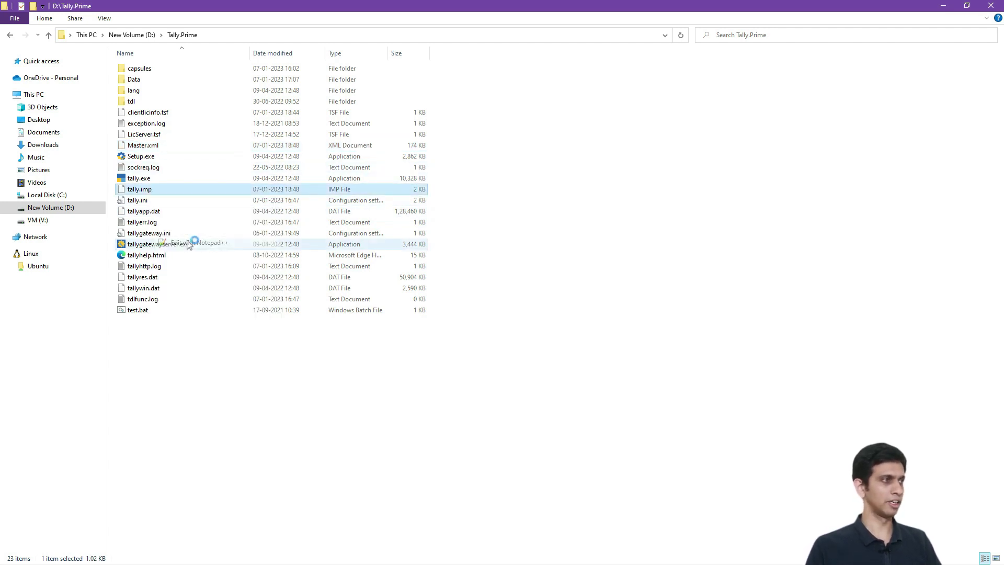
left_click(128, 294)
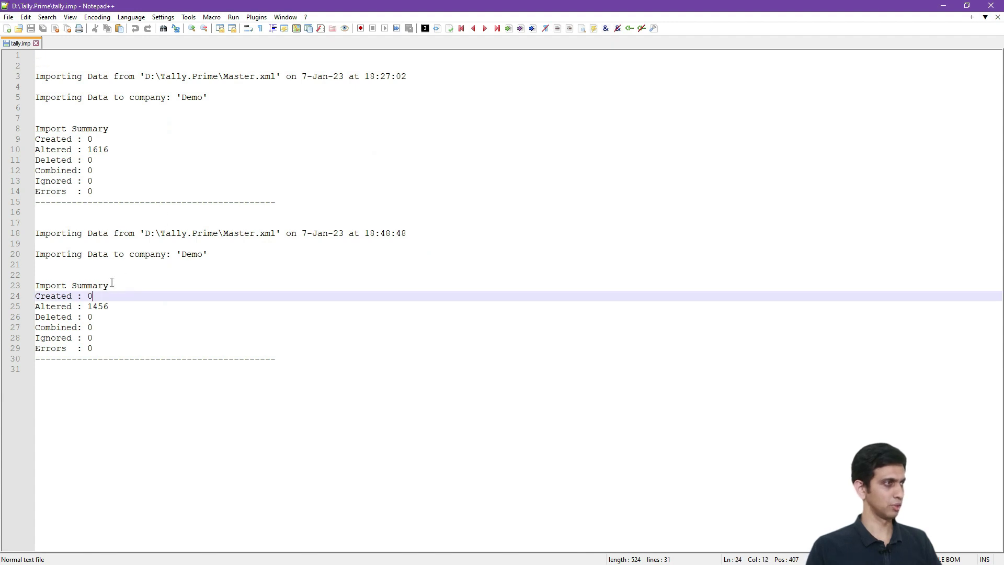
left_click(61, 285)
left_click(84, 307)
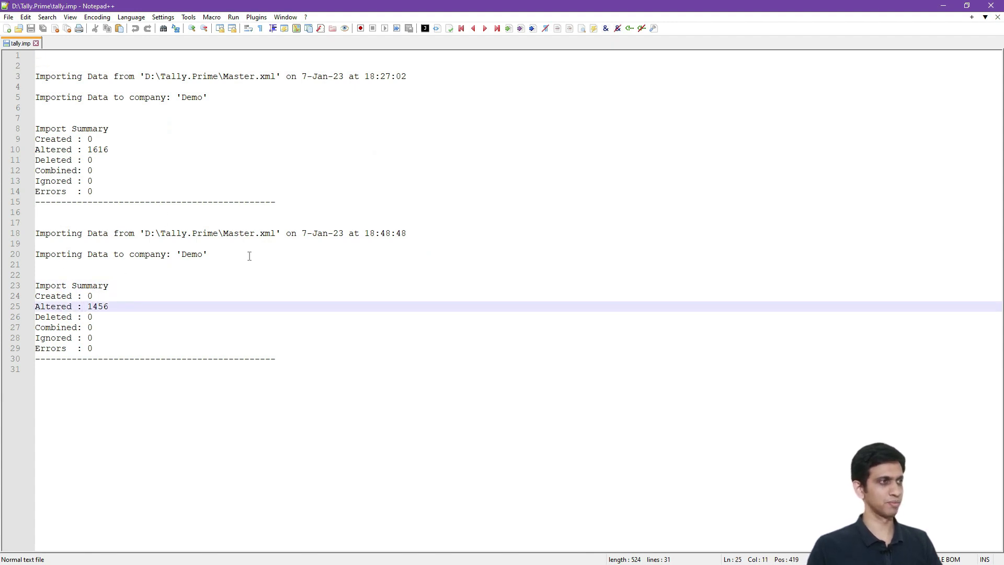
- In Excel, review the XML rows and the XLOOKUP formula behind D2's State Name
key("alt+Tab")
key("alt+Tab")
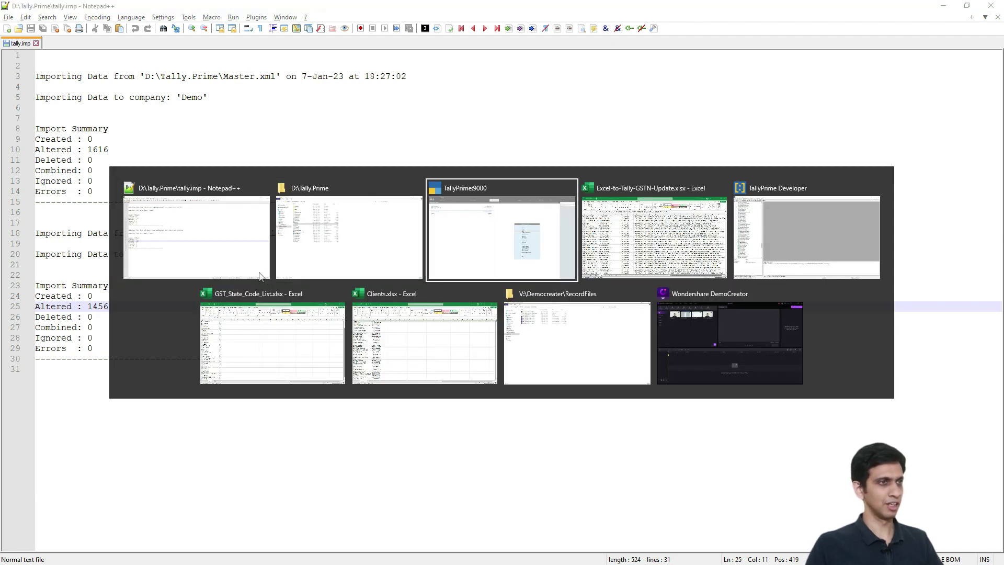
key("alt+Tab")
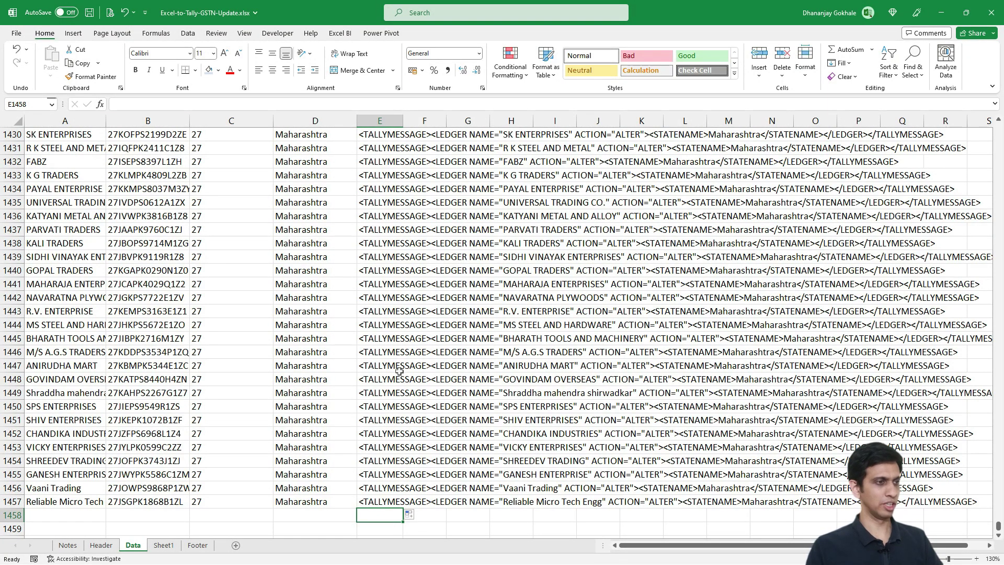
left_click(388, 356)
key("ctrl+Up")
key("Left")
key("Left")
key("Left")
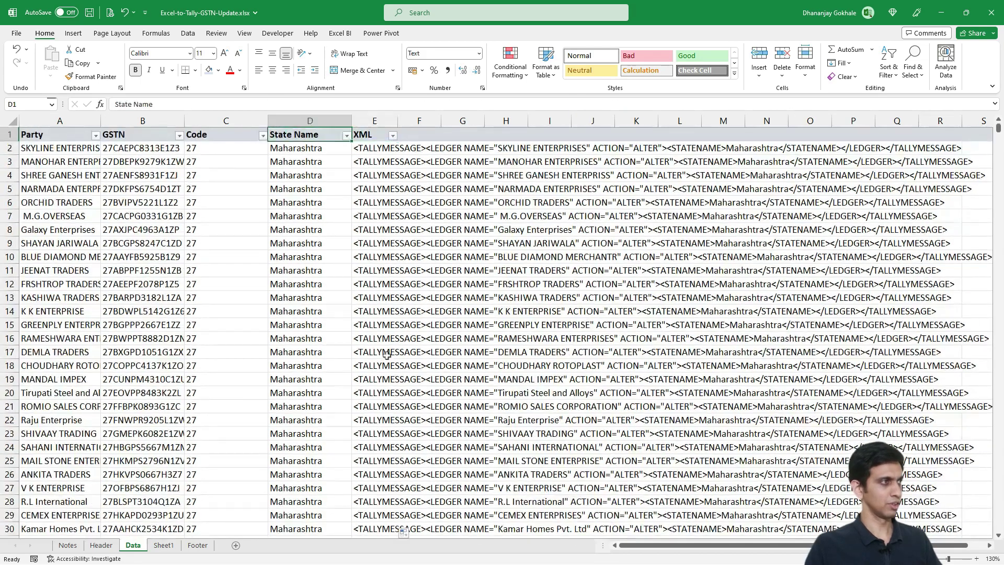
key("Left")
key("Right")
key("Right")
key("Right")
key("Left")
key("Right")
key("alt+Tab")
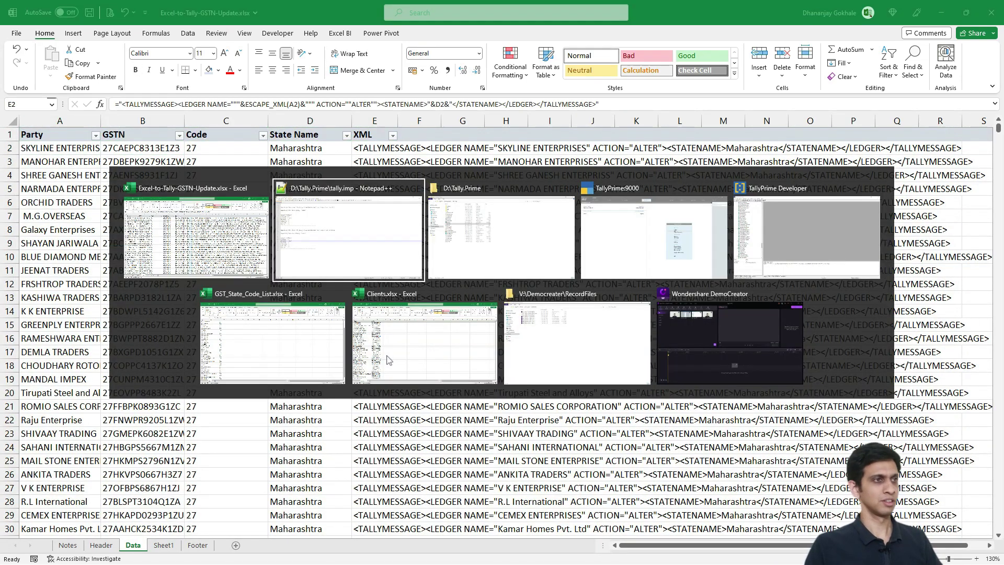
- Open SKYLINE ENTERPRISES in Ledger Alteration and confirm State shows Maharashtra, Country India
key("Return")
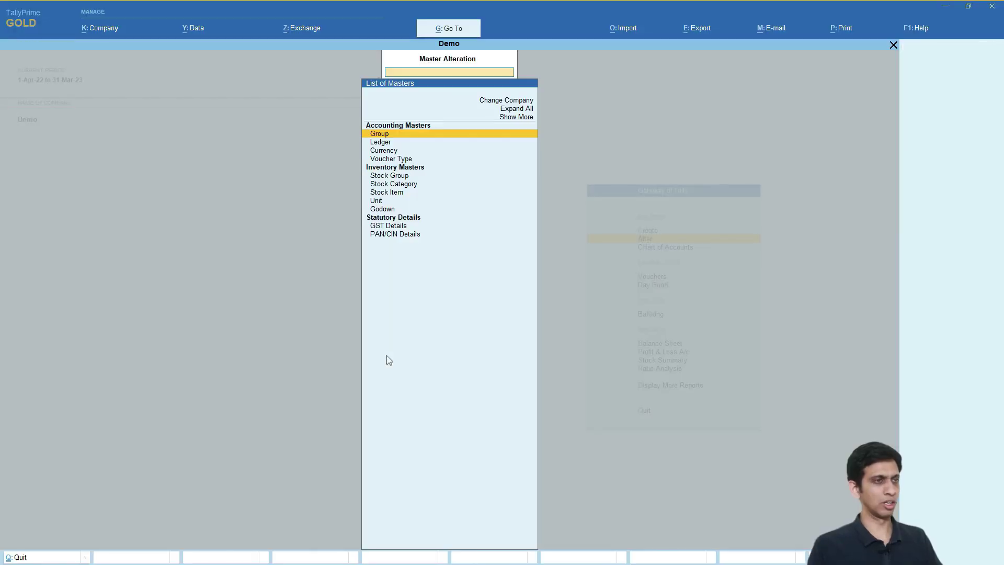
key("Down")
key("Return")
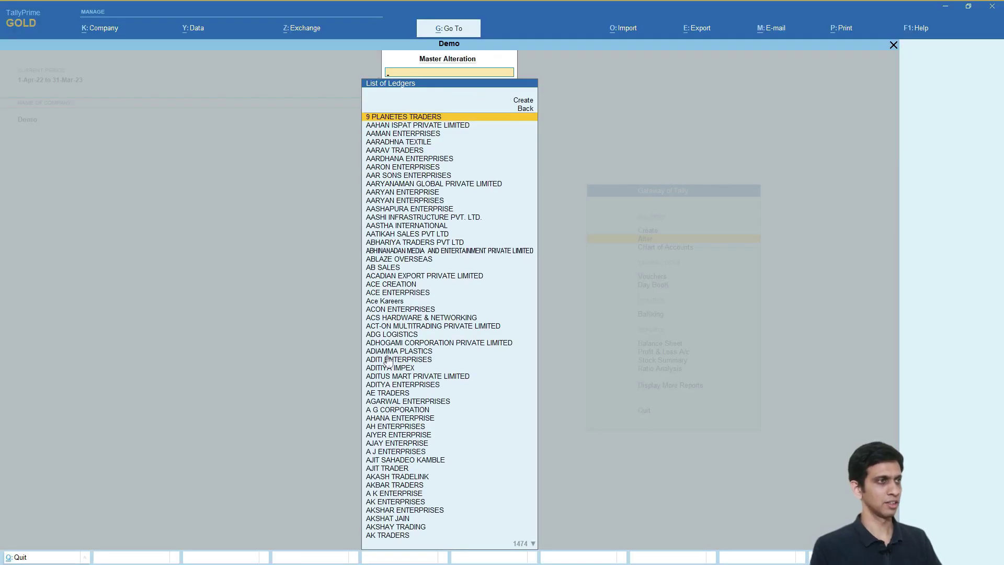
type("SKY")
key("Return")
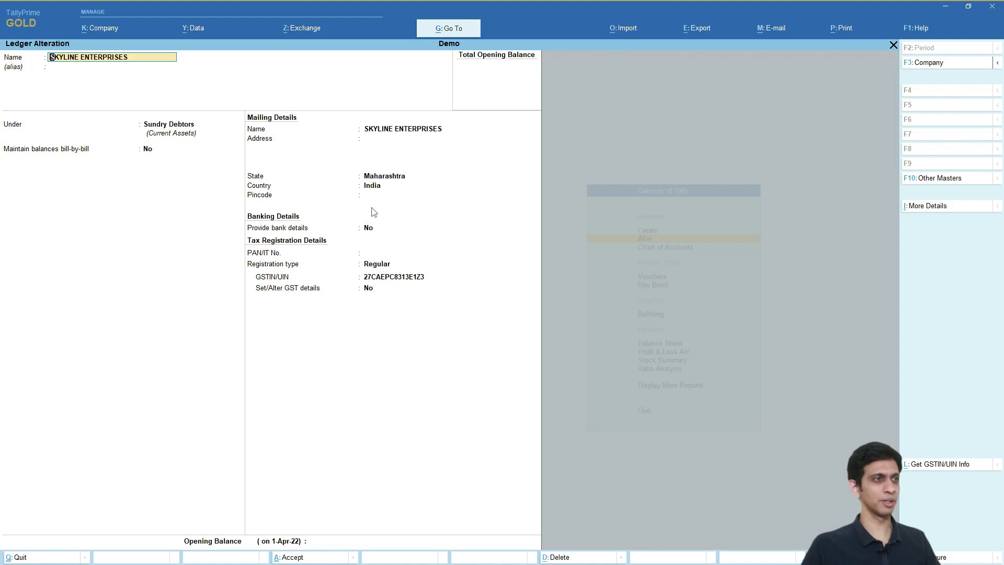
key("alt+Tab")
key("Tab")
key("Tab")
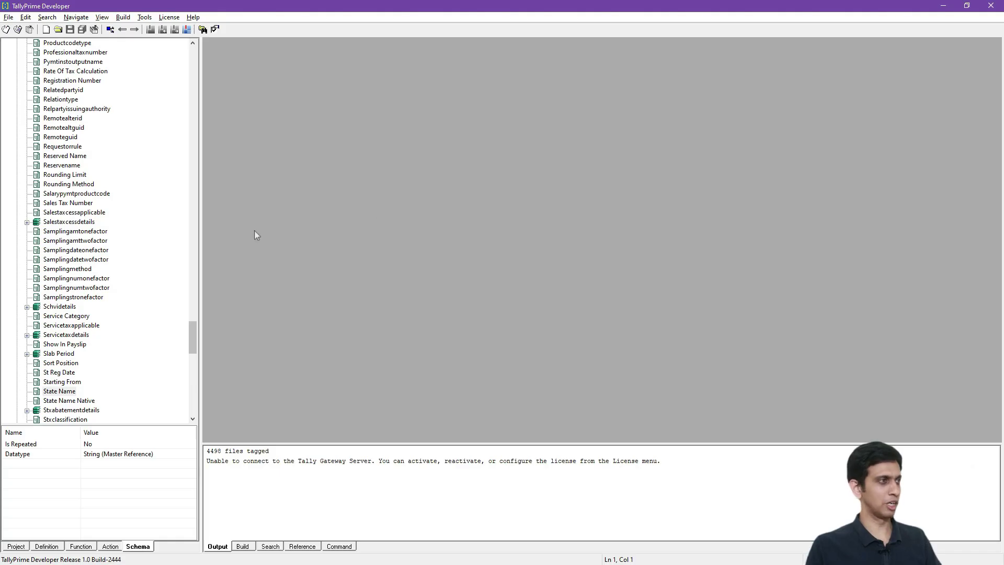
- Locate the Pin Code field in the Developer schema tree, noting its String datatype
scroll(116, 174, "up", 20)
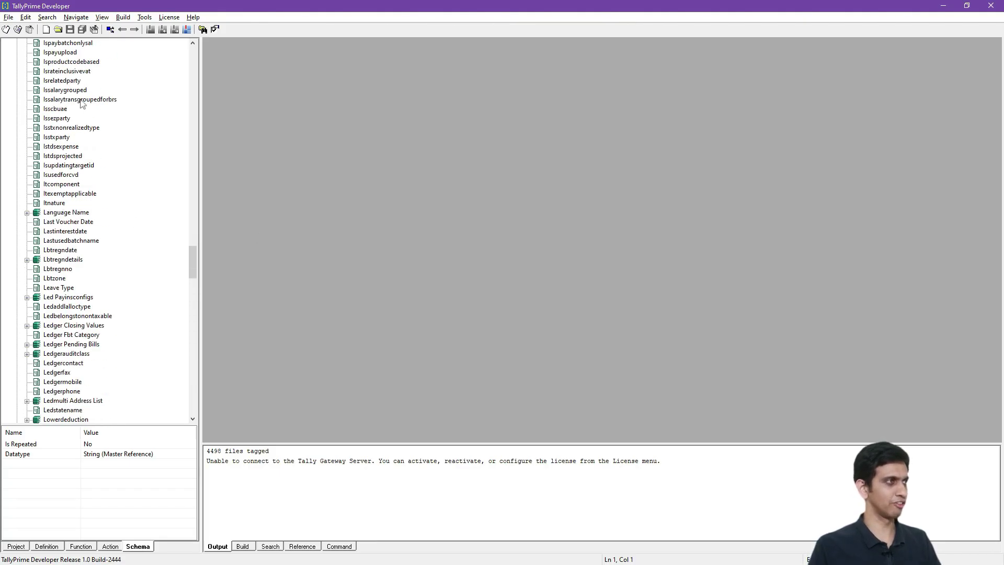
left_click(56, 82)
type("pin")
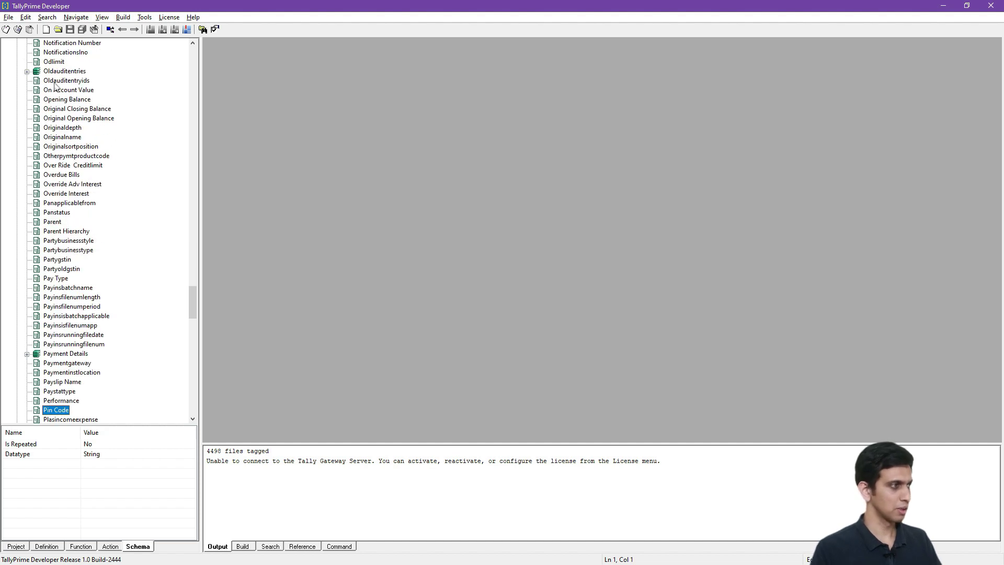
scroll(56, 86, "down", 1)
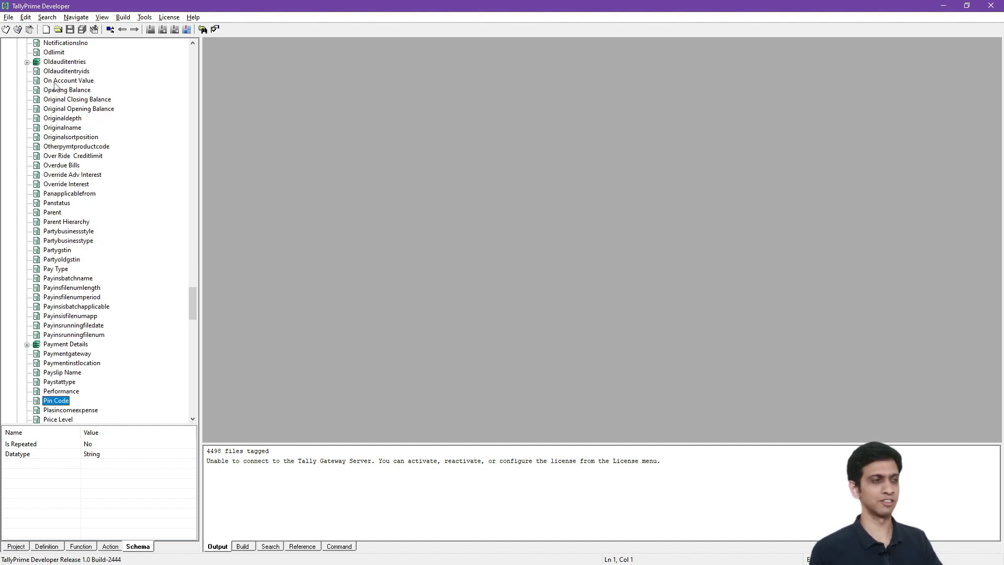
key("alt+Tab")
key("alt+Tab")
key("Left")
key("Left")
key("Left")
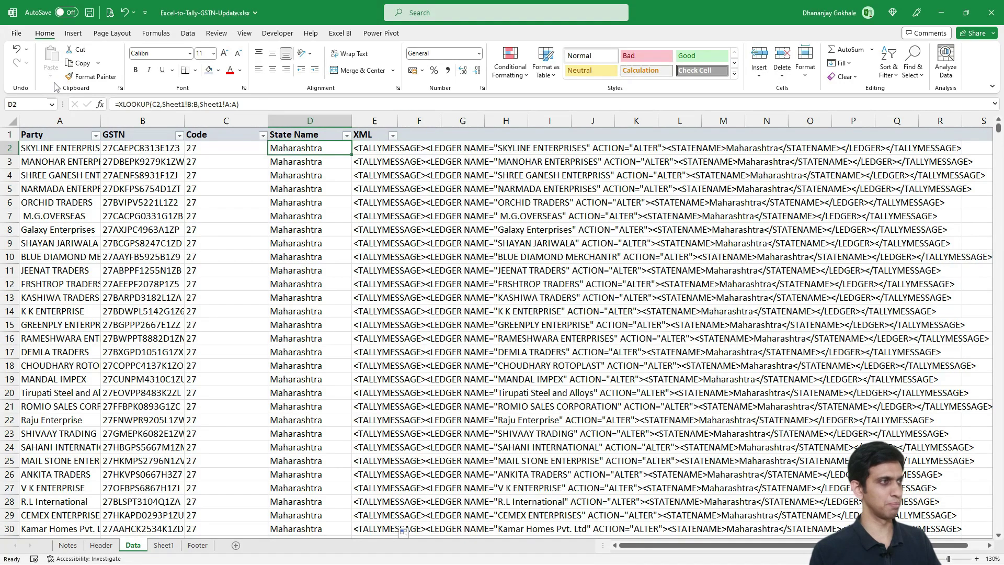
key("Right")
key("Right")
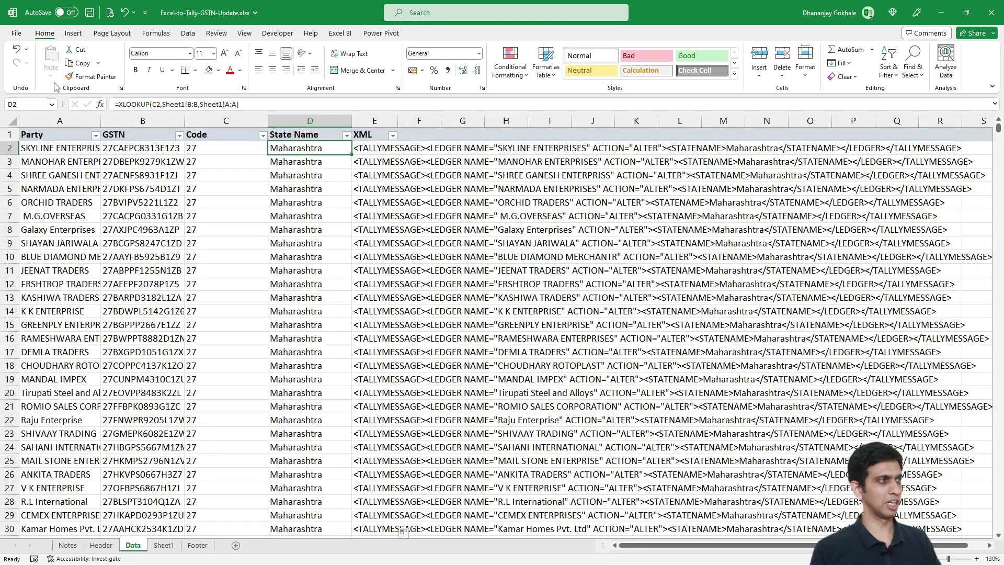
key("Left")
key("Left")
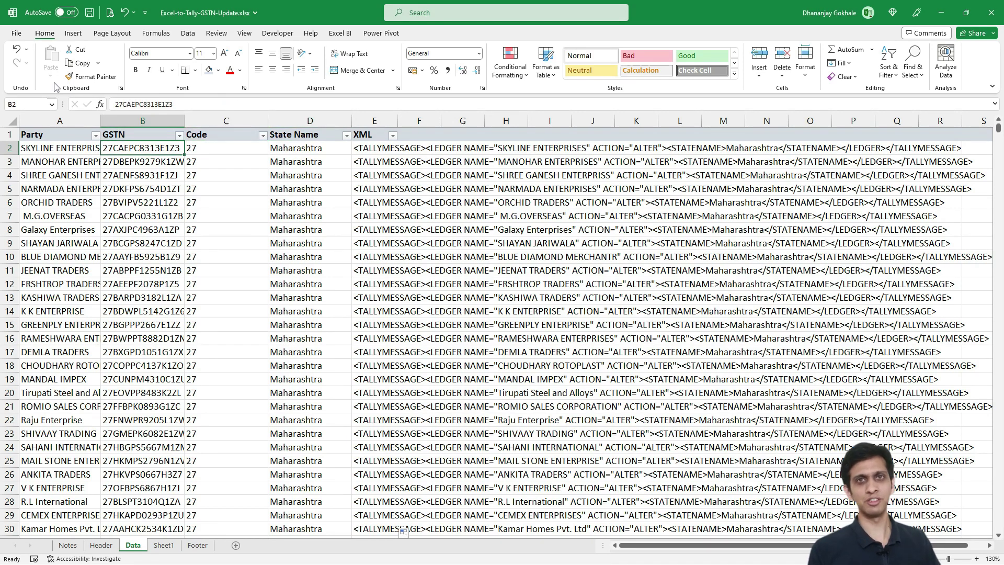
key("Right")
key("Right")
key("Right")
key("F2")
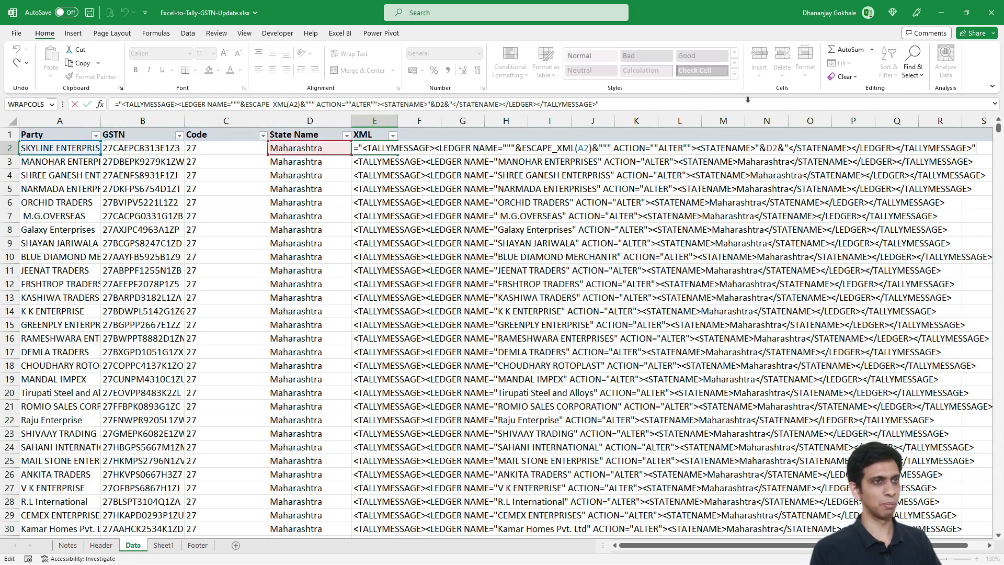
double_click(727, 147)
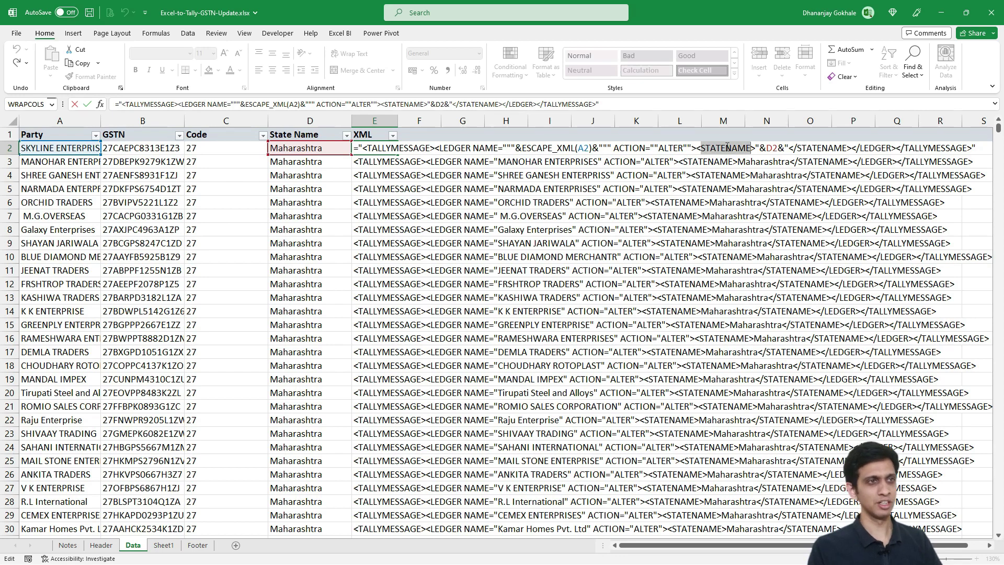
double_click(823, 147)
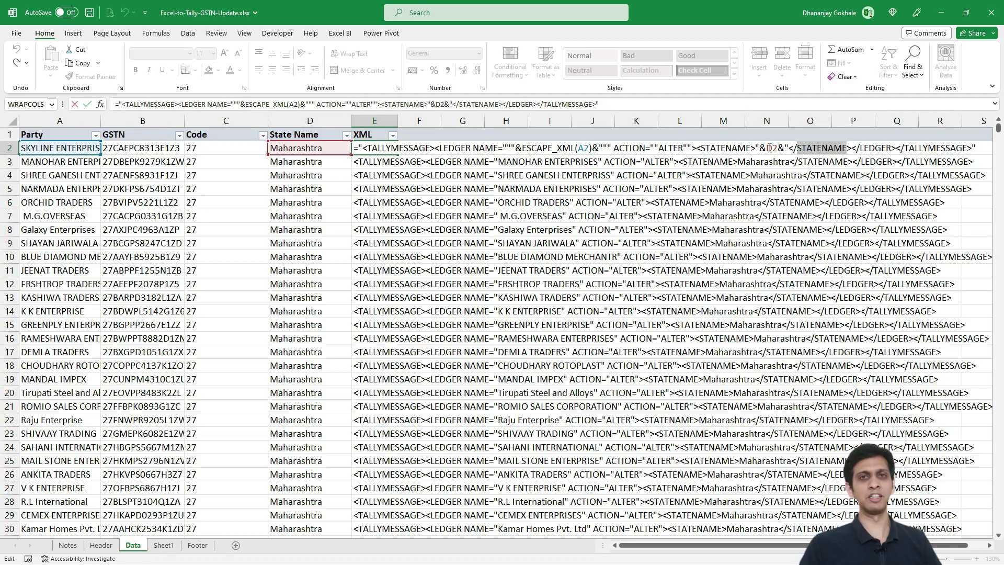
key("Escape")
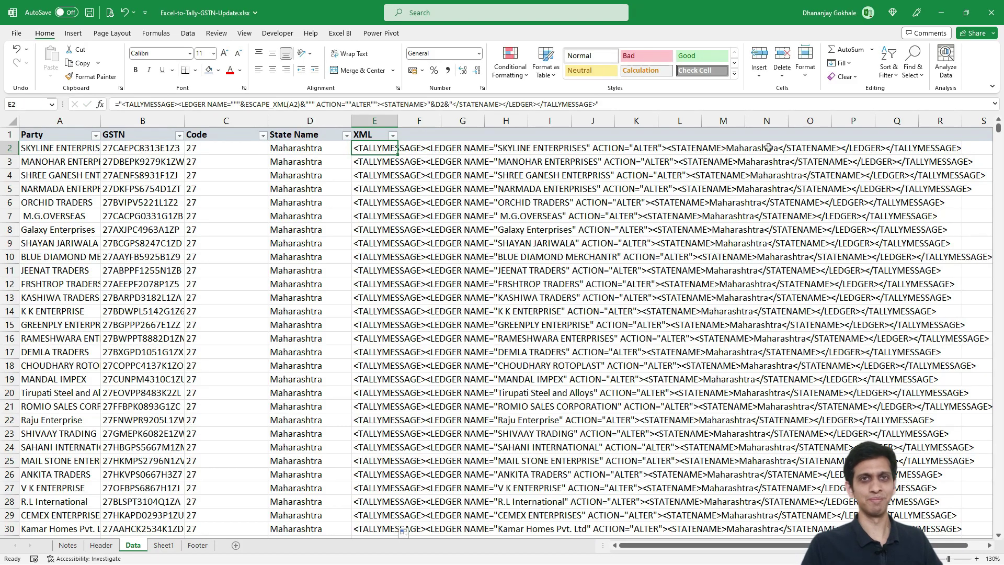